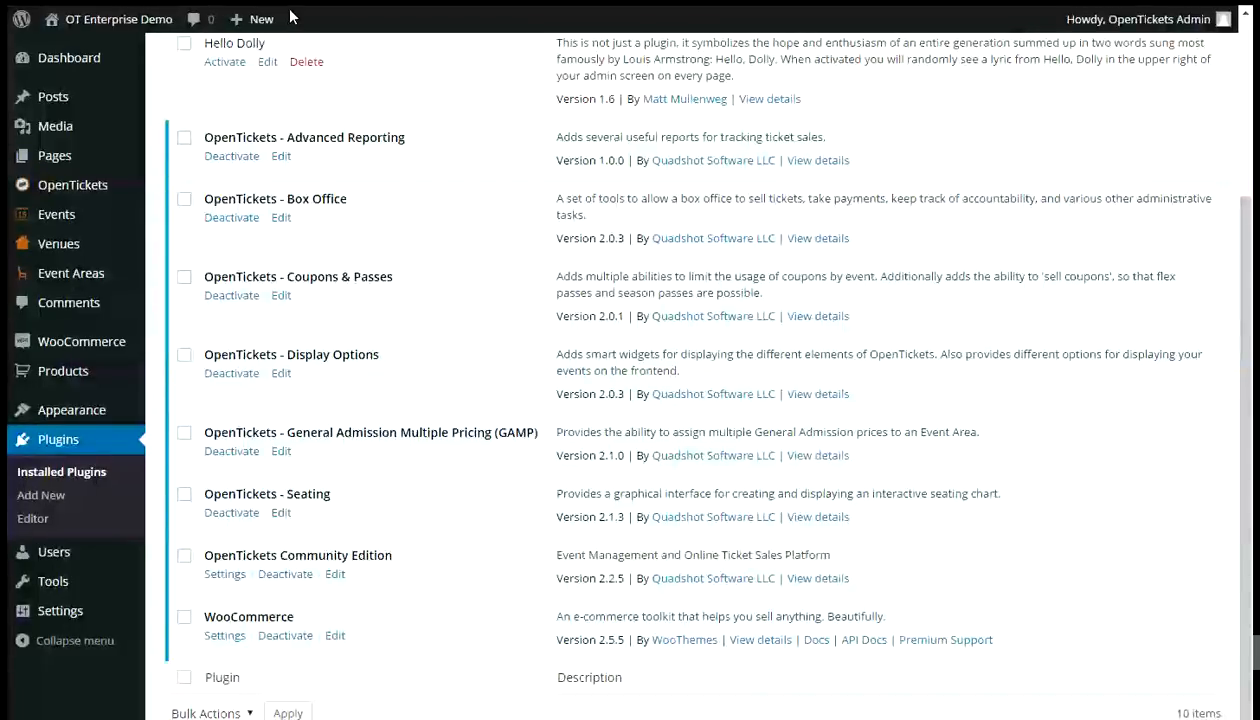
# - Open the Large Auditorium event area's seating chart in distraction-free view
pyautogui.click(63, 378)
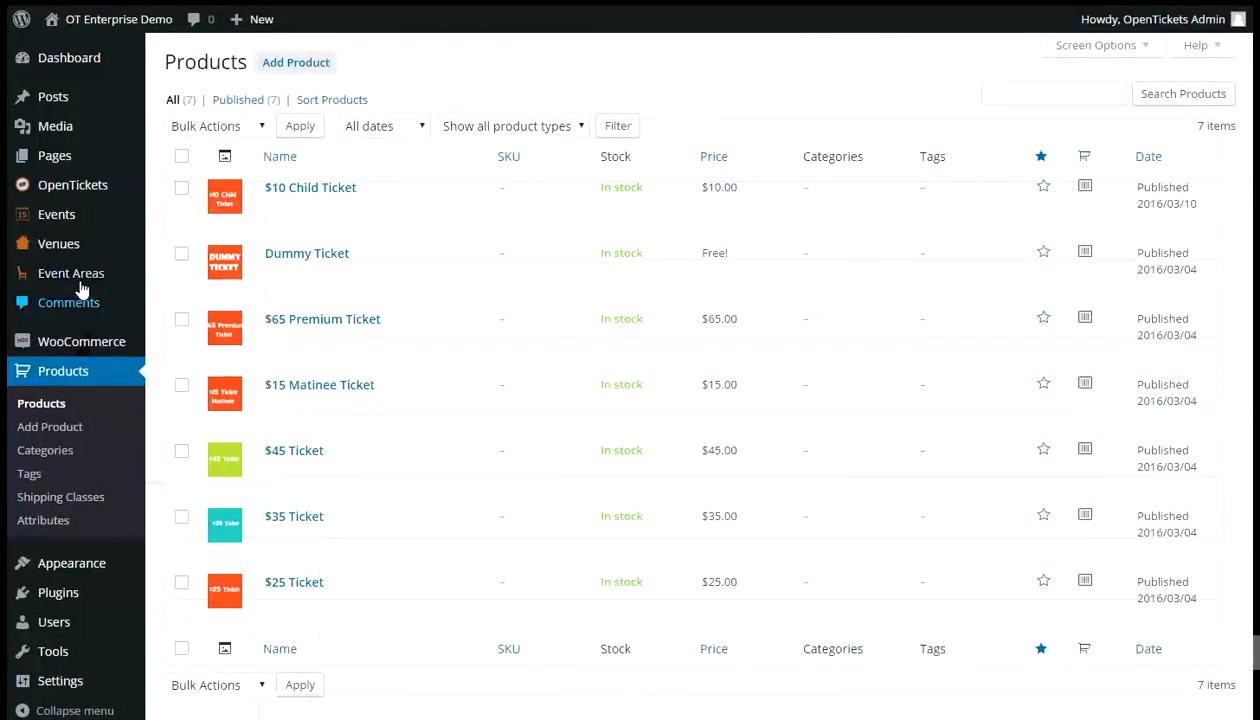
pyautogui.click(75, 252)
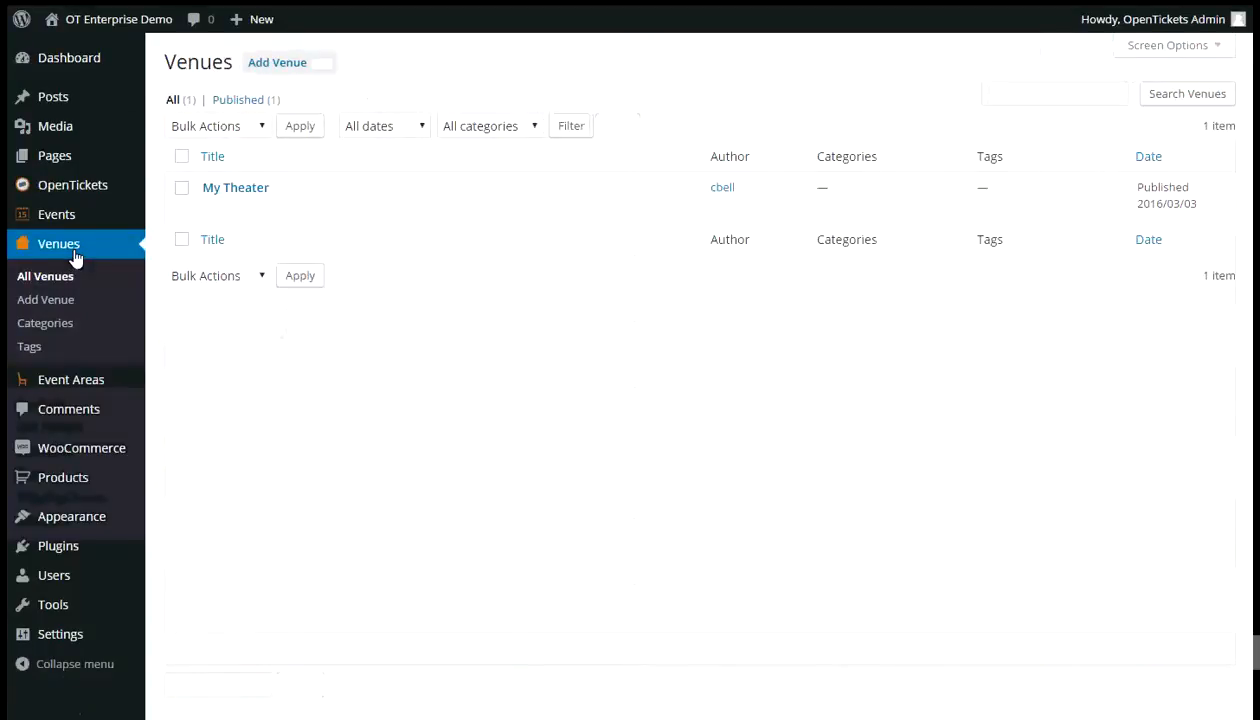
pyautogui.click(90, 386)
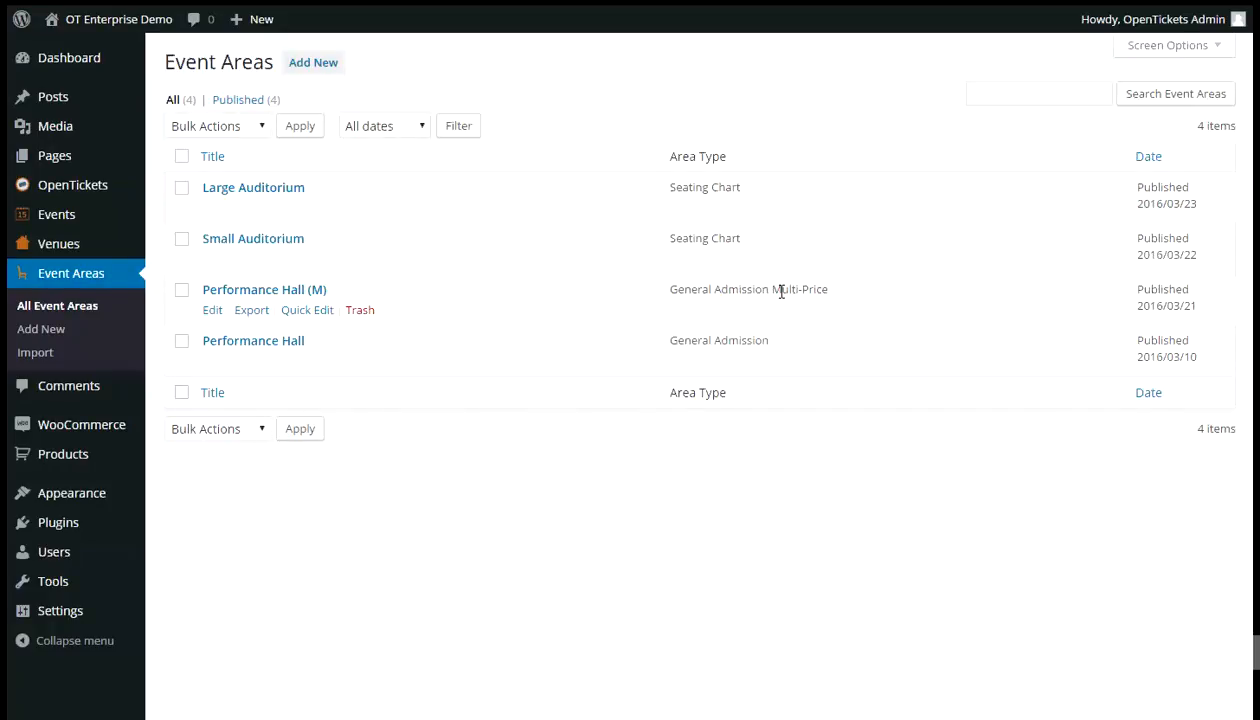
pyautogui.click(288, 196)
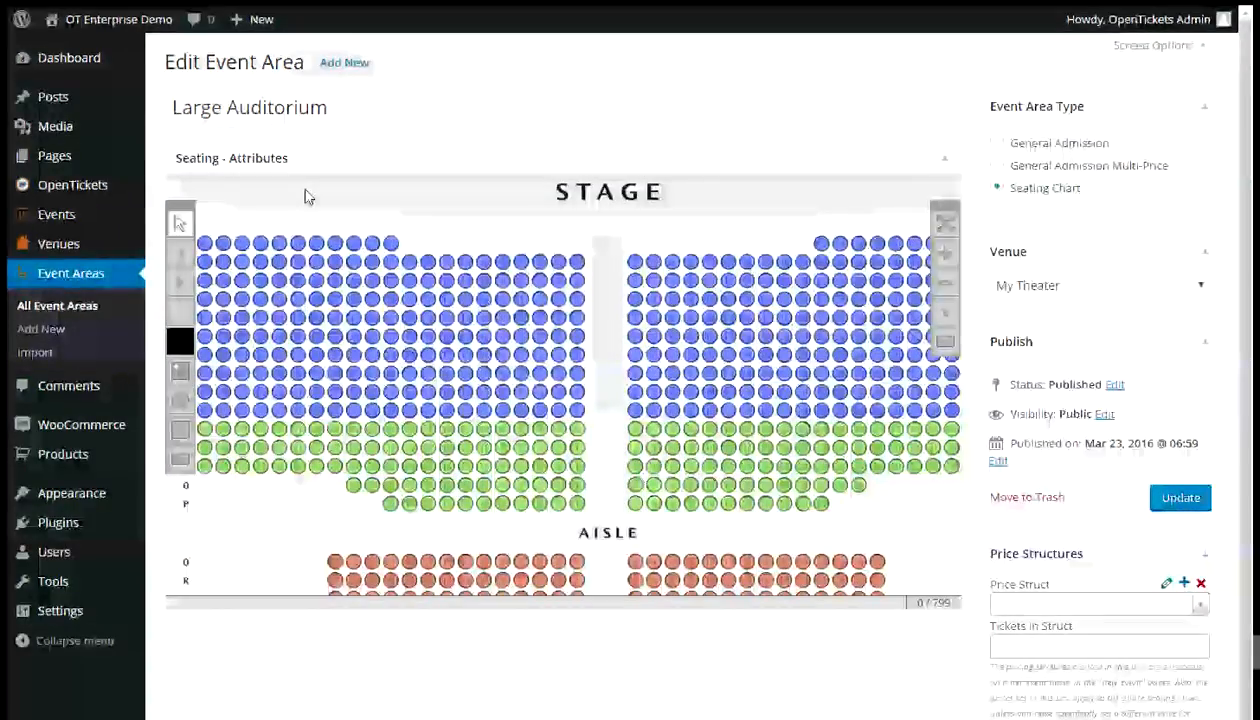
pyautogui.click(943, 223)
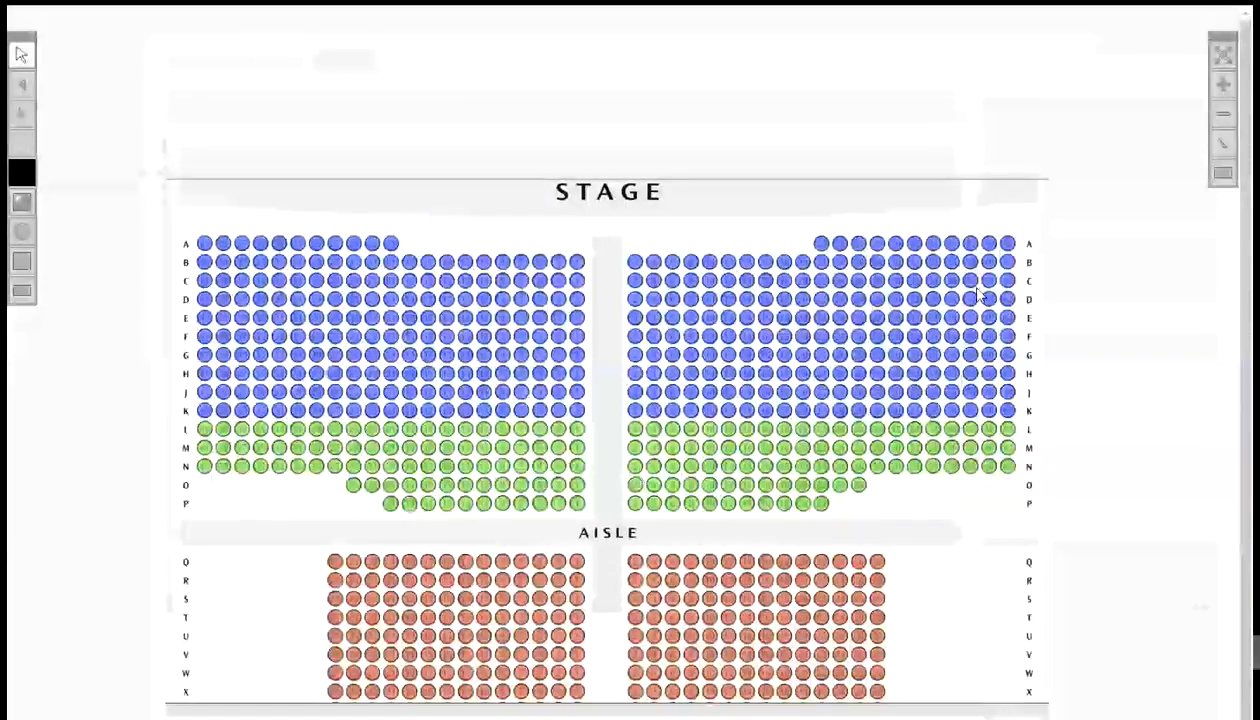
pyautogui.scroll(-2, 1091, 244)
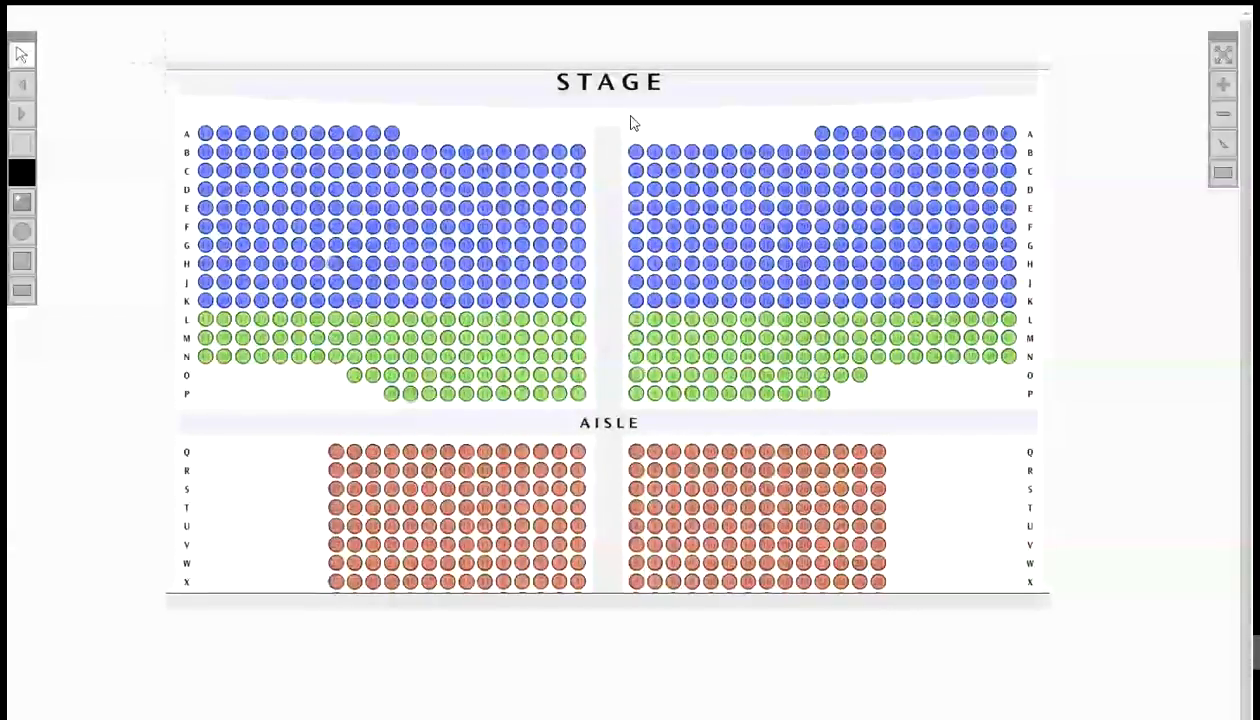
# - Select a single seat in row B and inspect its properties, showing and hiding the advanced fields
pyautogui.click(636, 151)
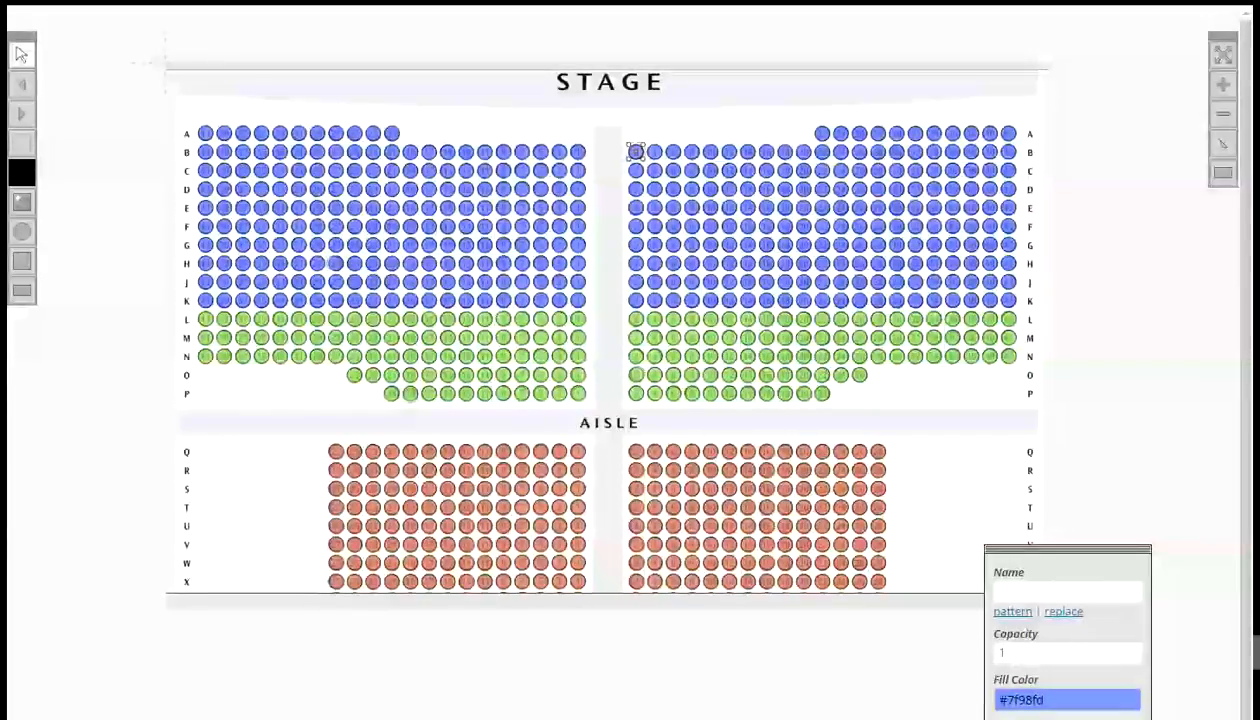
pyautogui.click(1031, 719)
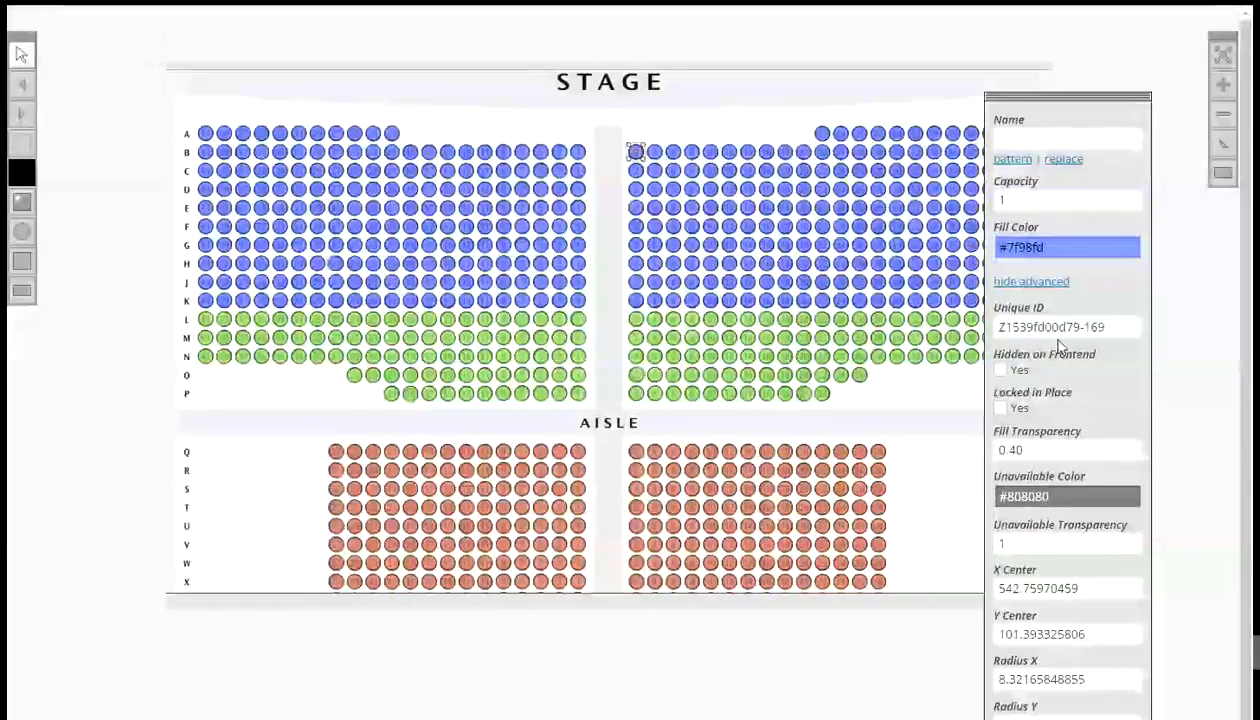
pyautogui.click(1060, 281)
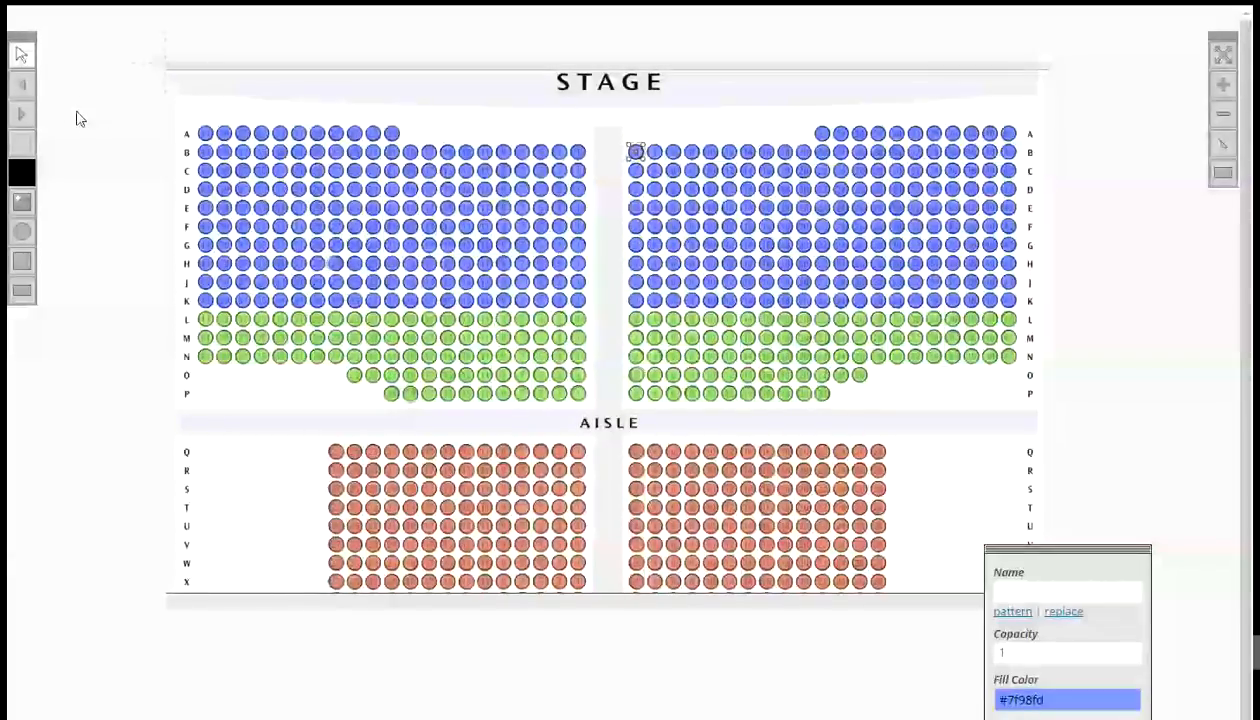
# - Marquee-select row A's left-section seats and name them by pattern Blue Seats - ^-#[21,2], letters downward, numbers right to left
pyautogui.click(21, 146)
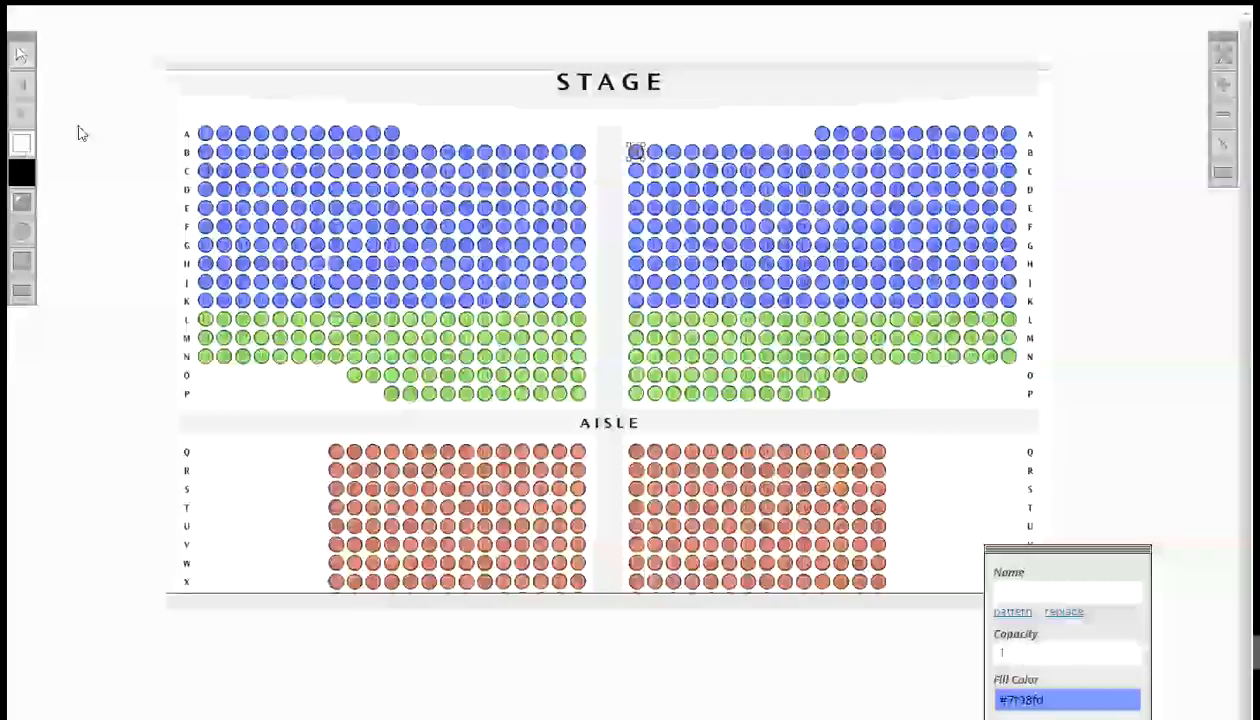
pyautogui.moveTo(188, 121); pyautogui.dragTo(407, 133)
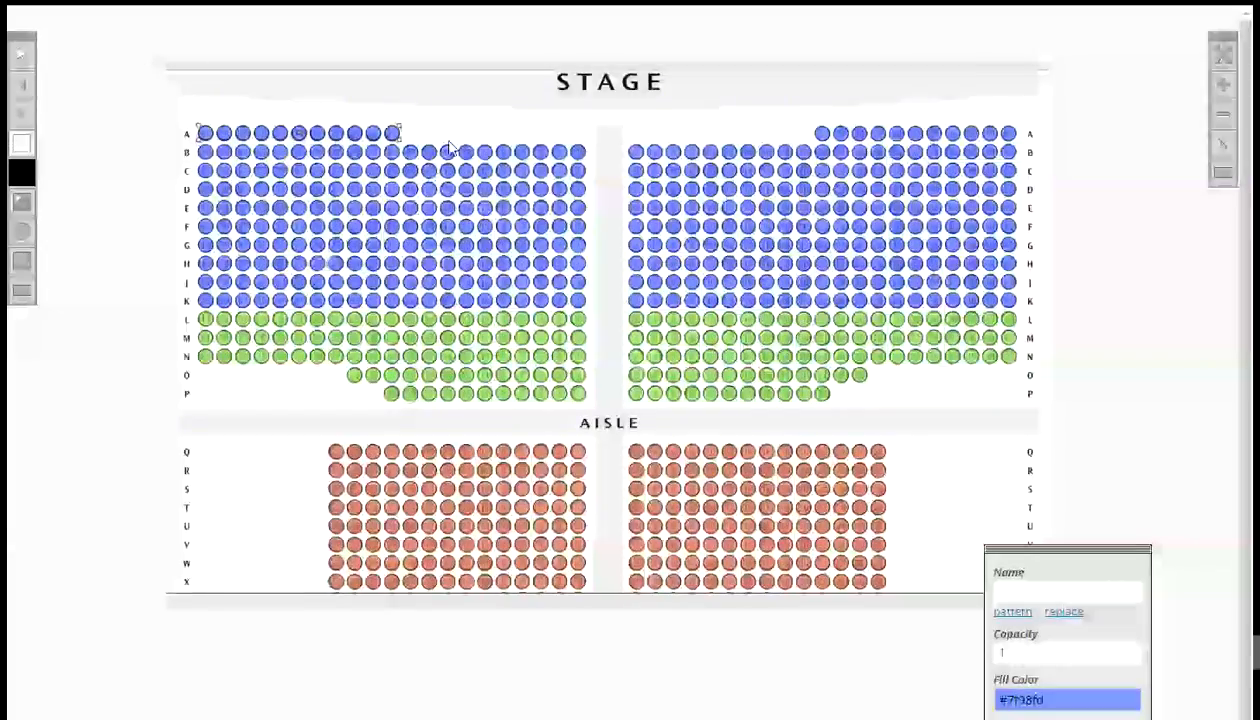
pyautogui.click(1012, 612)
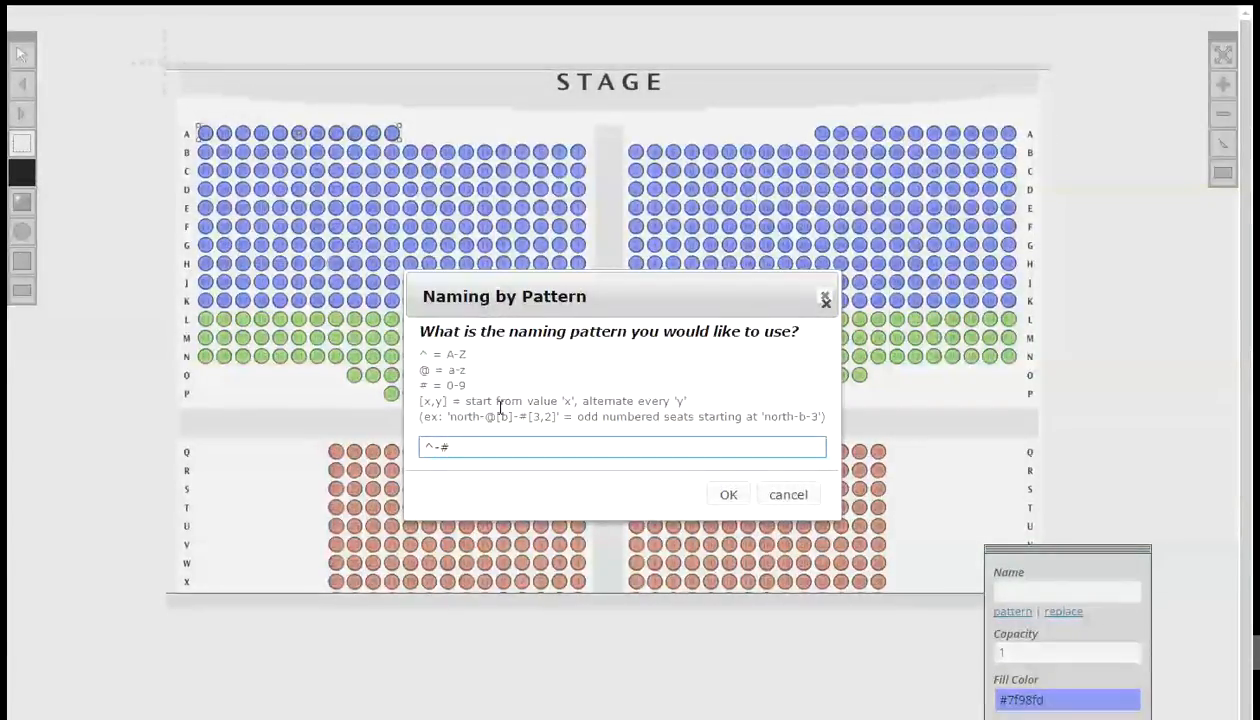
pyautogui.write('Blu')
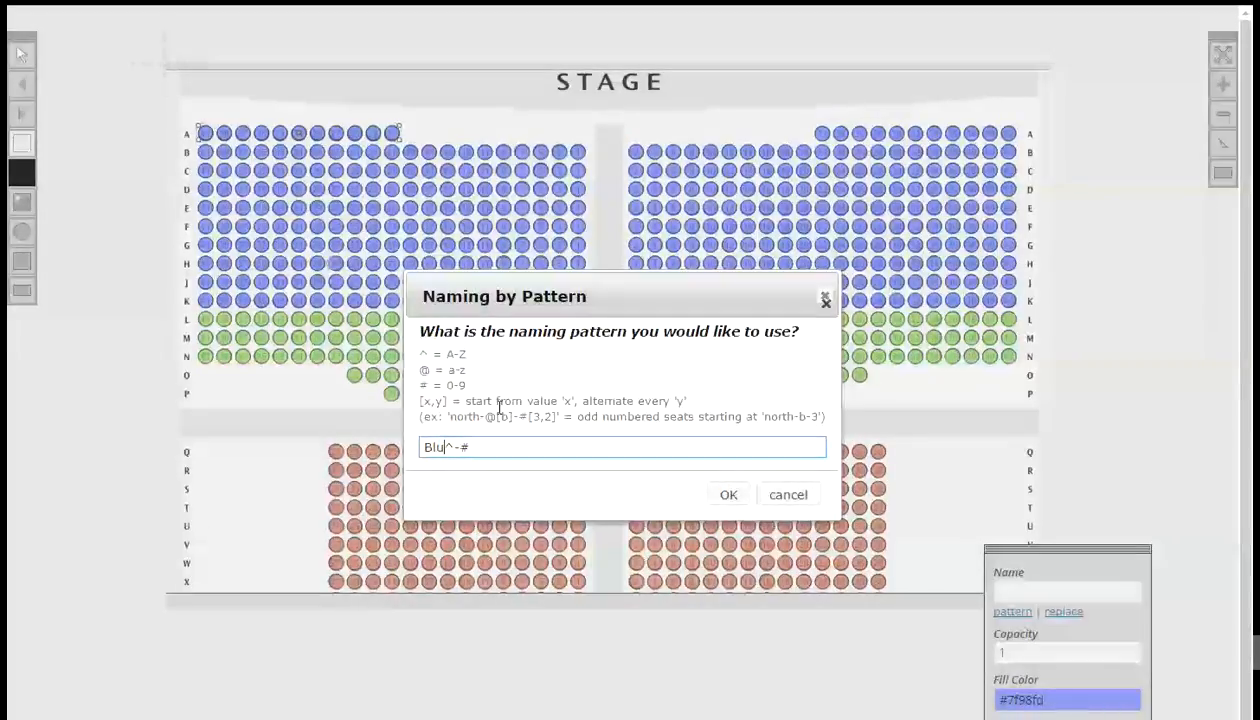
pyautogui.write('e S')
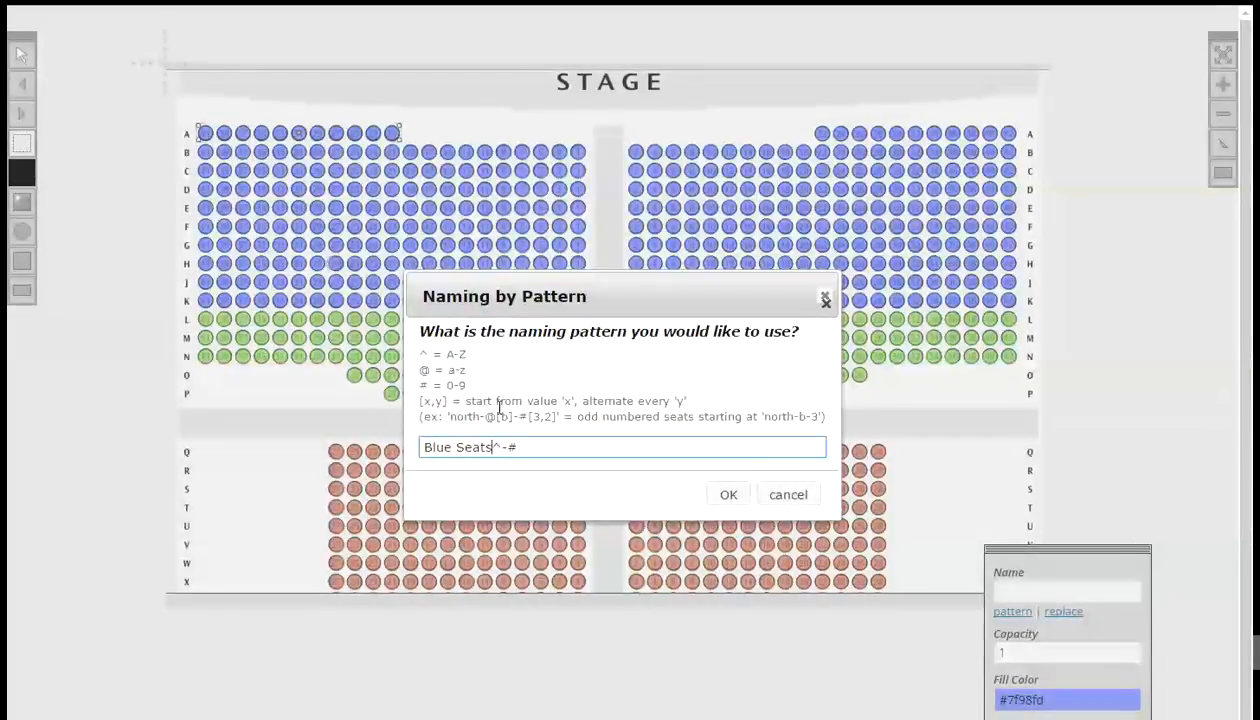
pyautogui.write('eats -')
pyautogui.write('2,1')
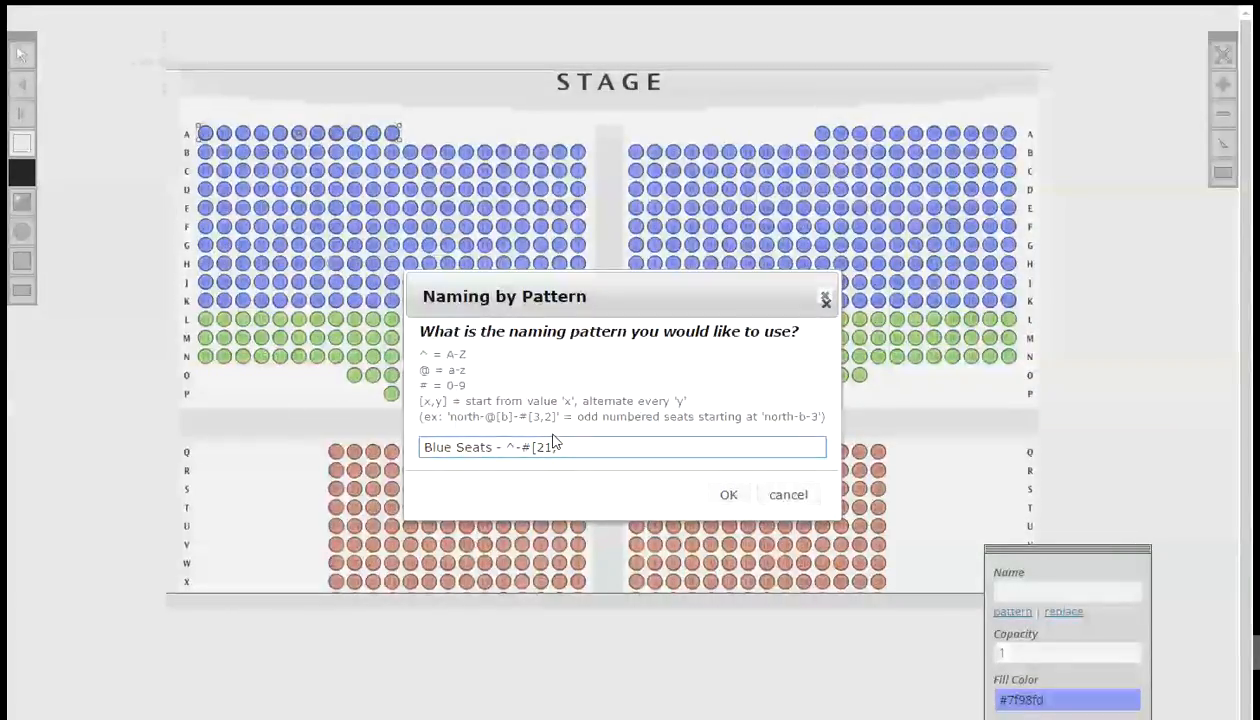
pyautogui.write(']]')
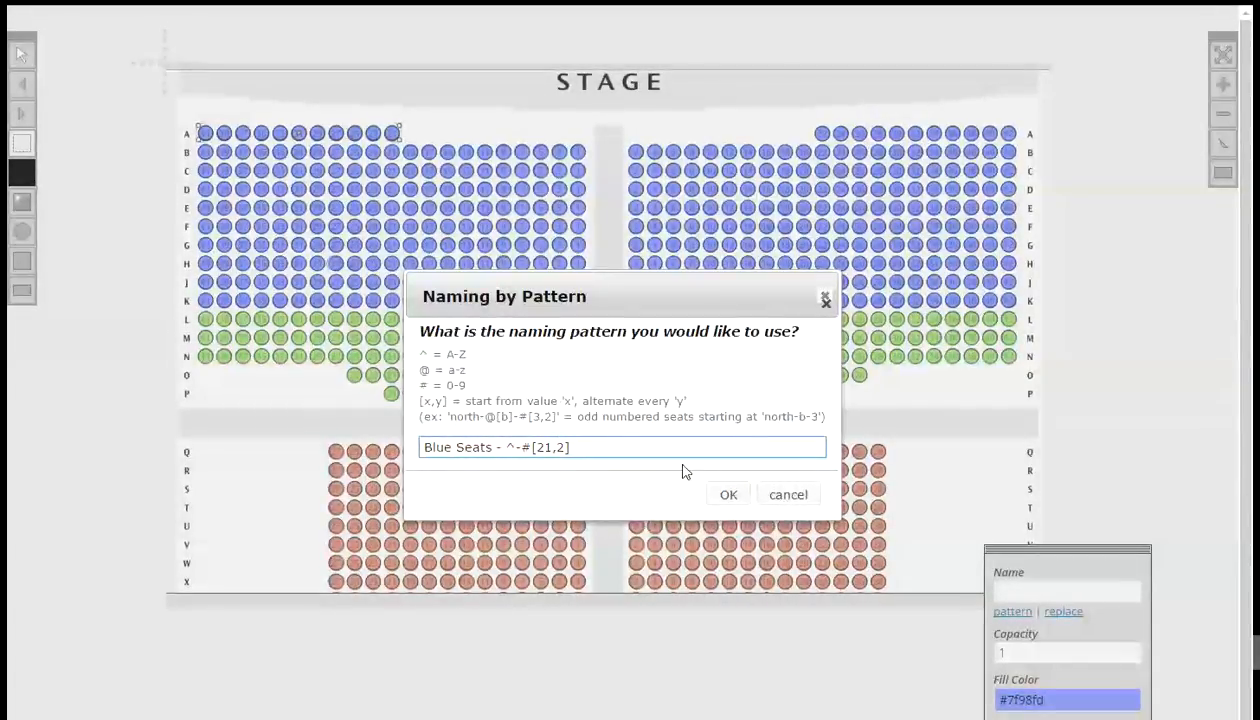
pyautogui.click(724, 493)
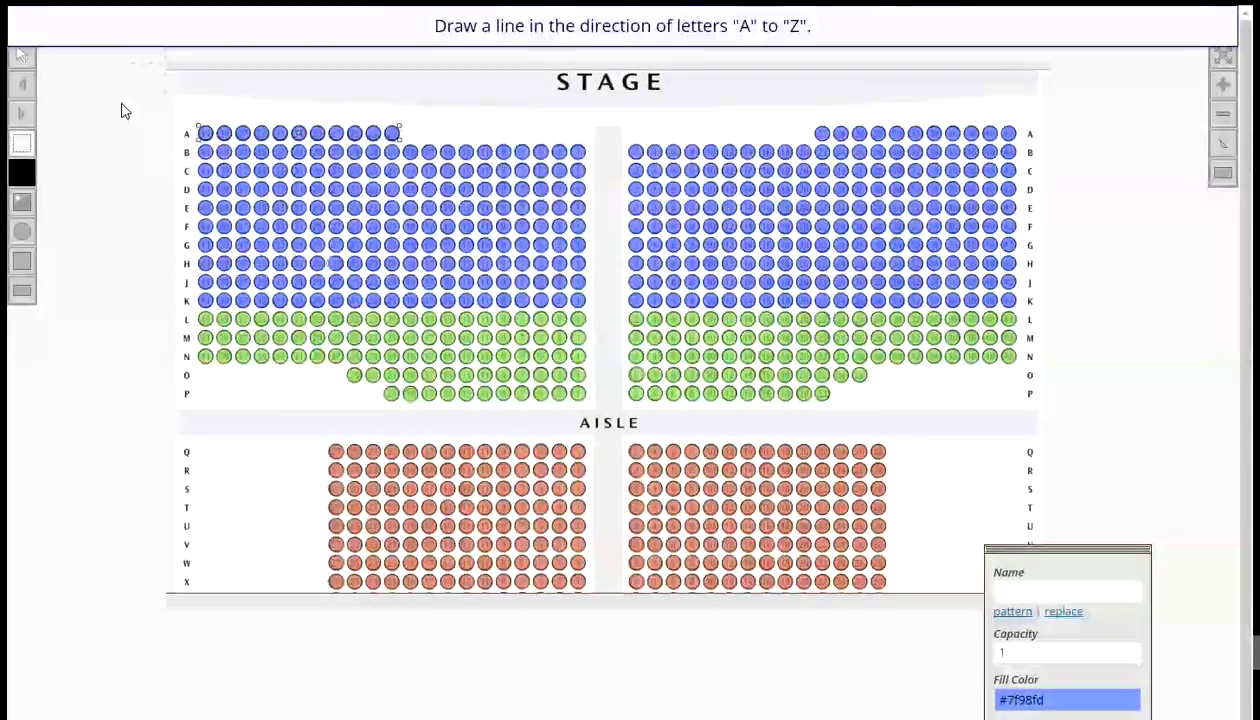
pyautogui.moveTo(121, 110); pyautogui.dragTo(125, 293)
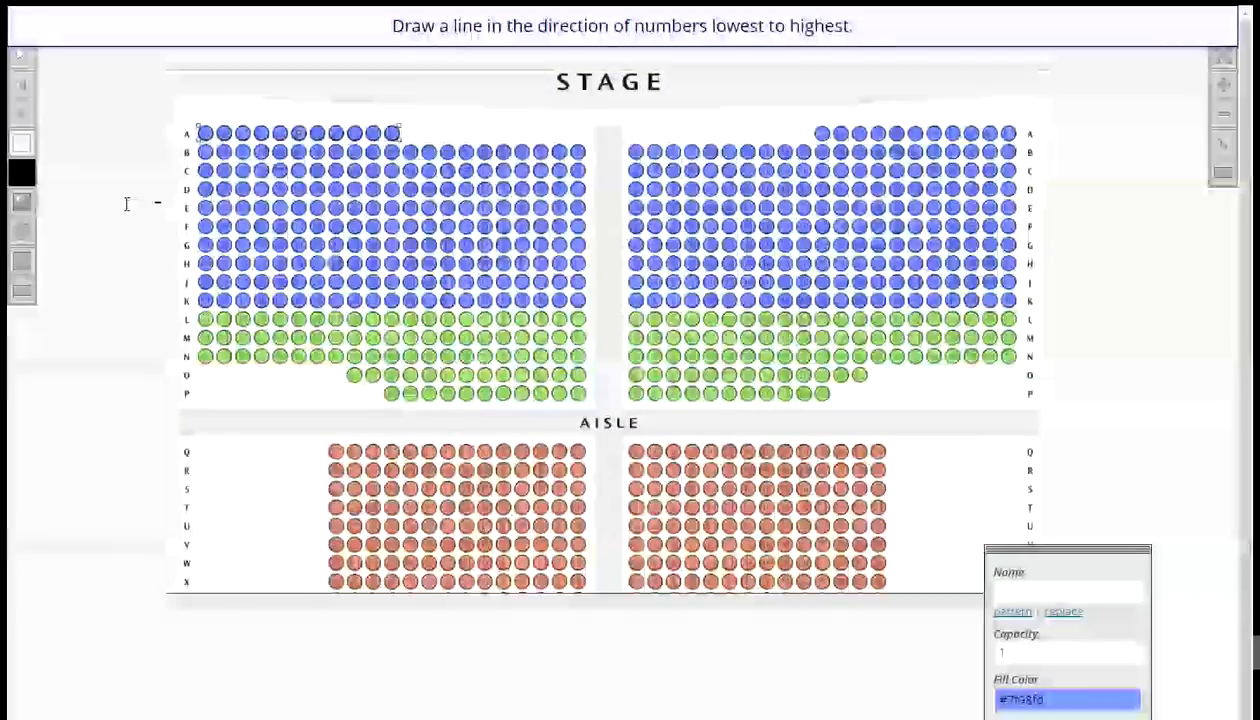
pyautogui.moveTo(127, 204); pyautogui.dragTo(65, 206)
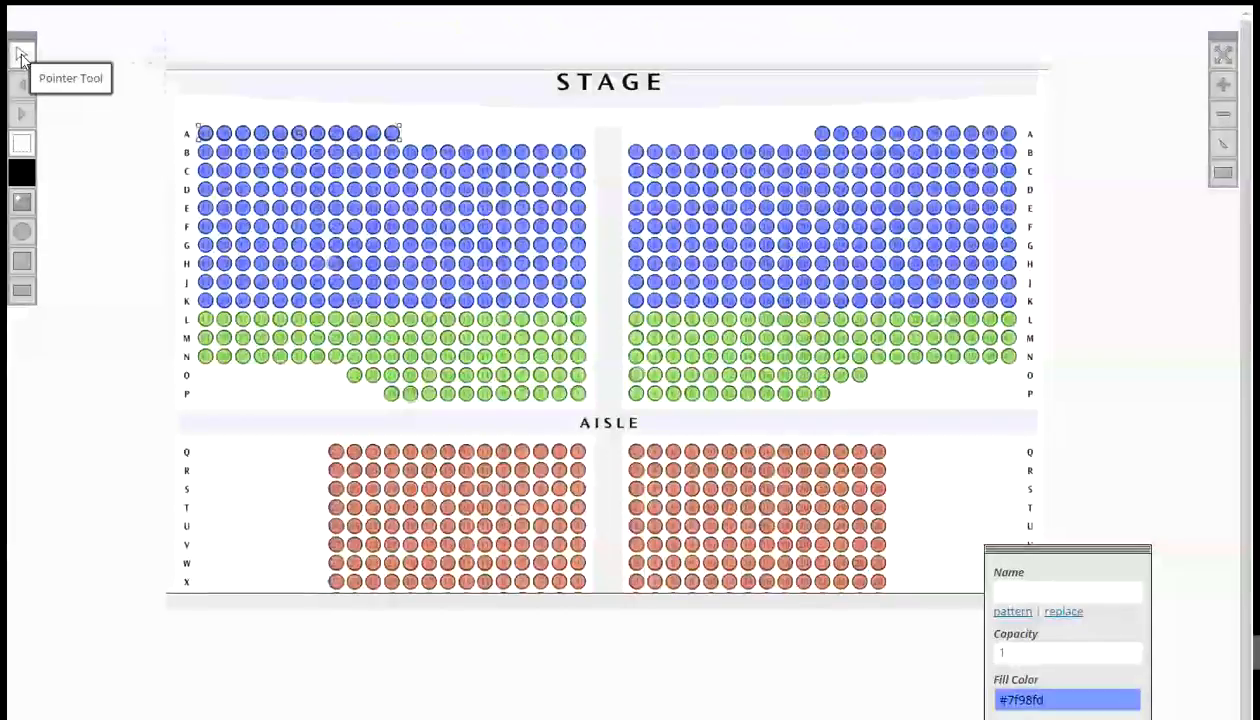
# - Check the name of the last seat in row A's left section
pyautogui.click(22, 57)
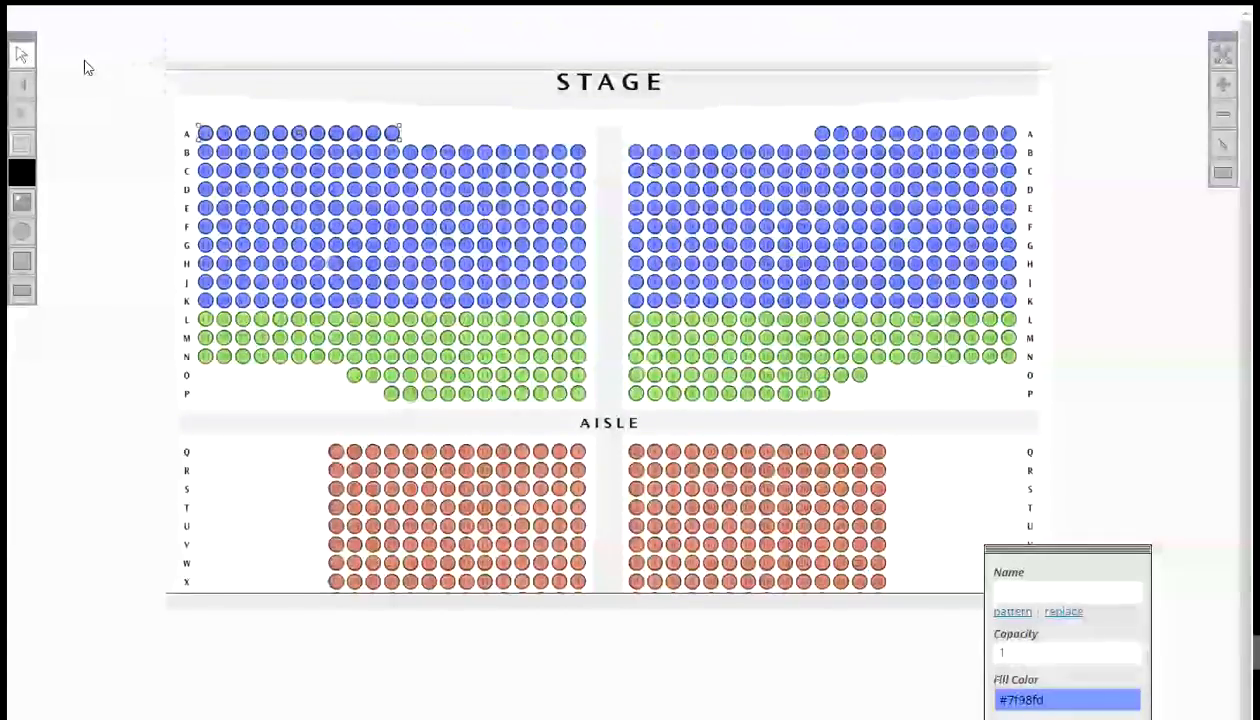
pyautogui.click(392, 135)
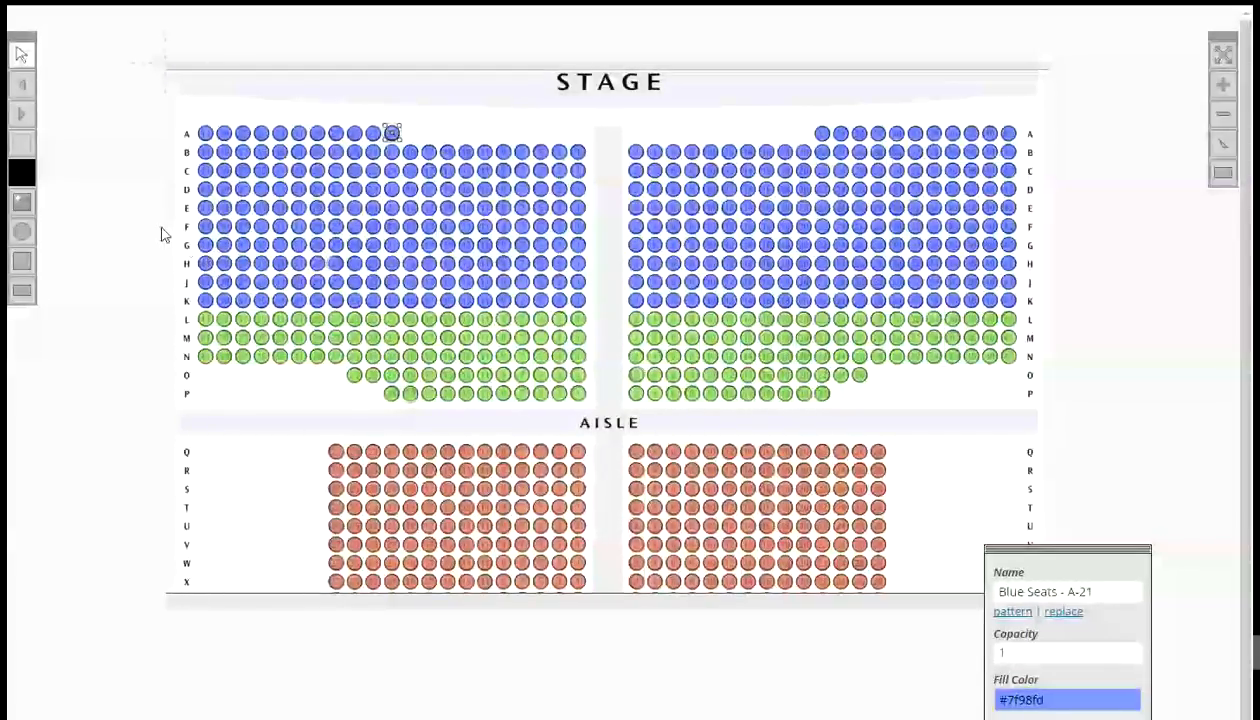
# - Marquee-select left-section rows B to H and name them by pattern Blue Seats - ^[B]-# starting at 1, letters downward, numbers right to left
pyautogui.click(29, 147)
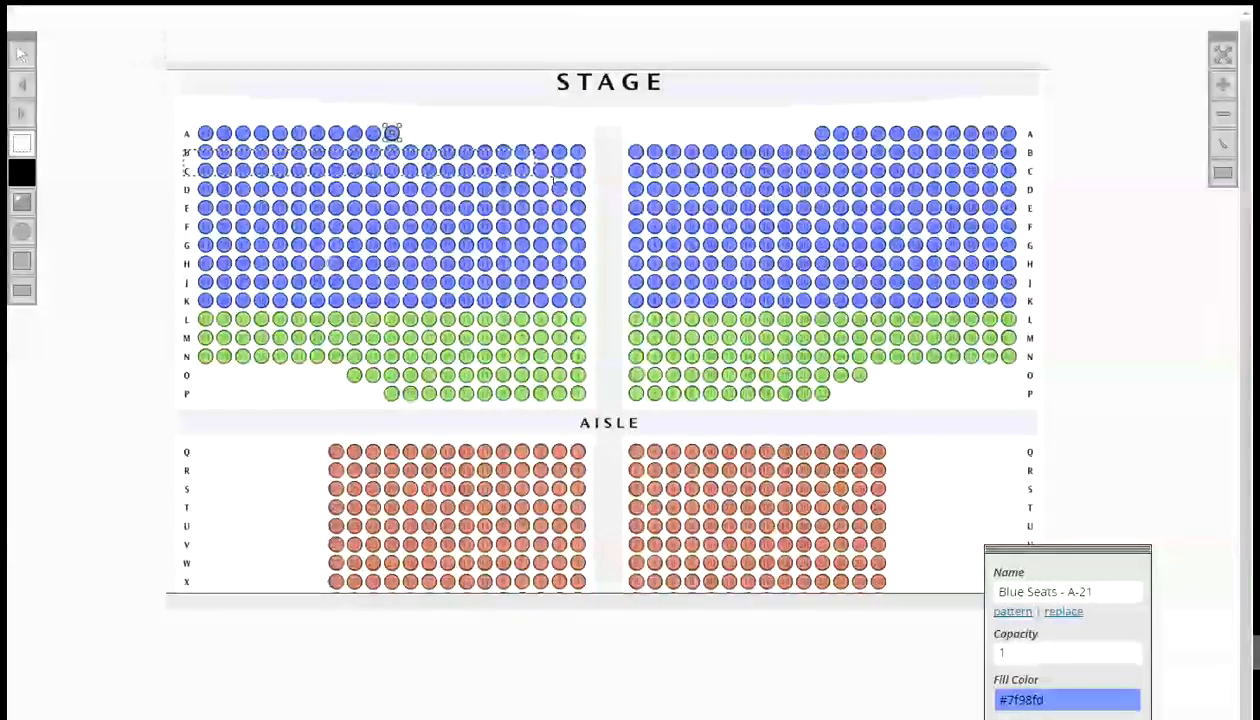
pyautogui.moveTo(186, 155); pyautogui.dragTo(597, 262)
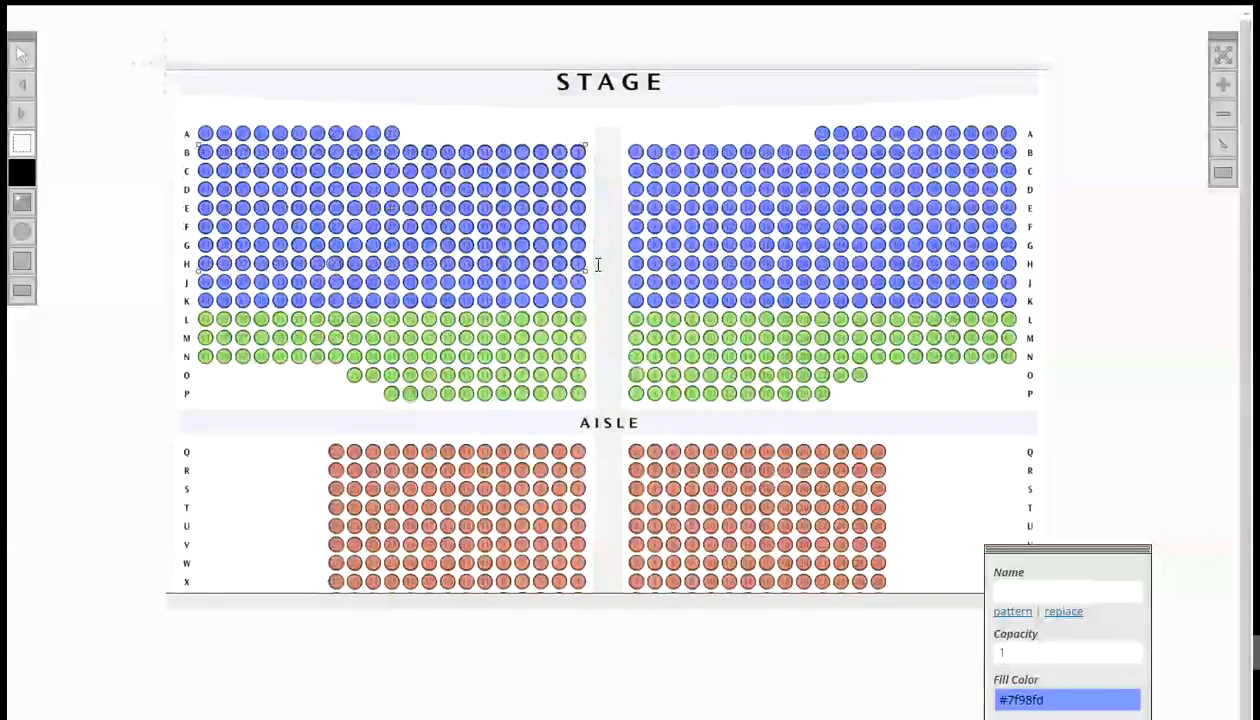
pyautogui.click(1011, 612)
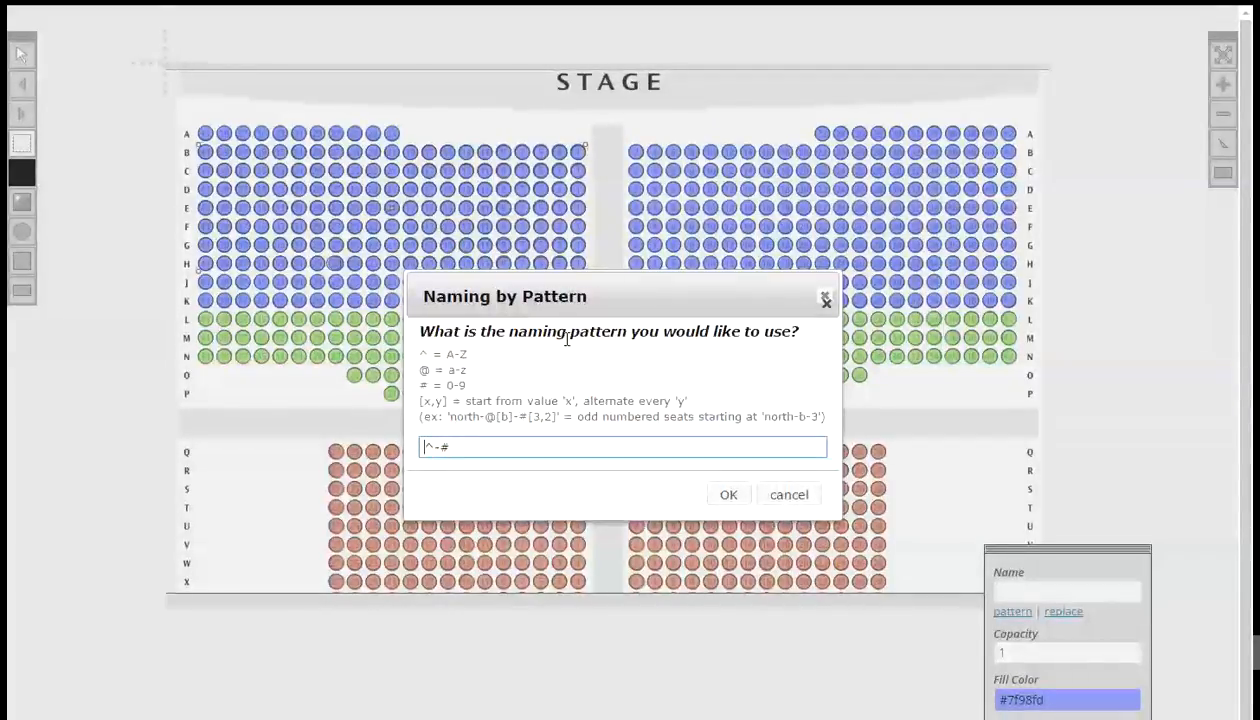
pyautogui.write('Blue S')
pyautogui.write('eats -')
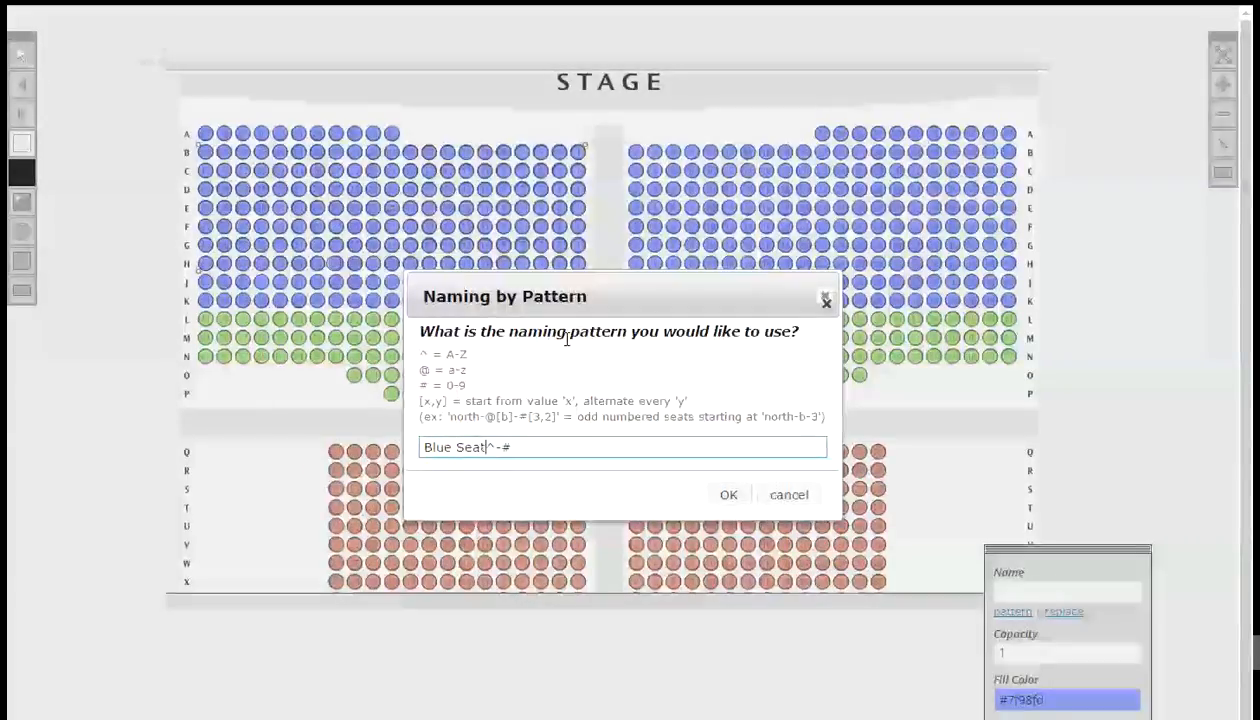
pyautogui.press('Right')
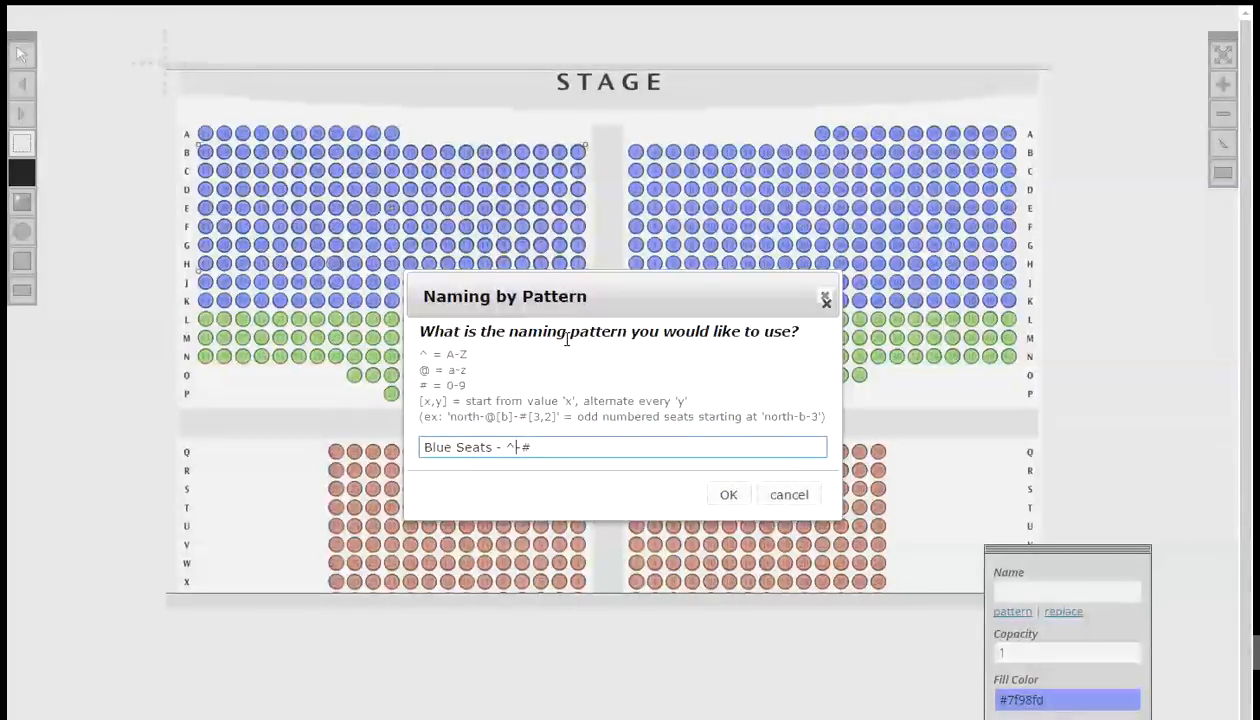
pyautogui.write('[B]-')
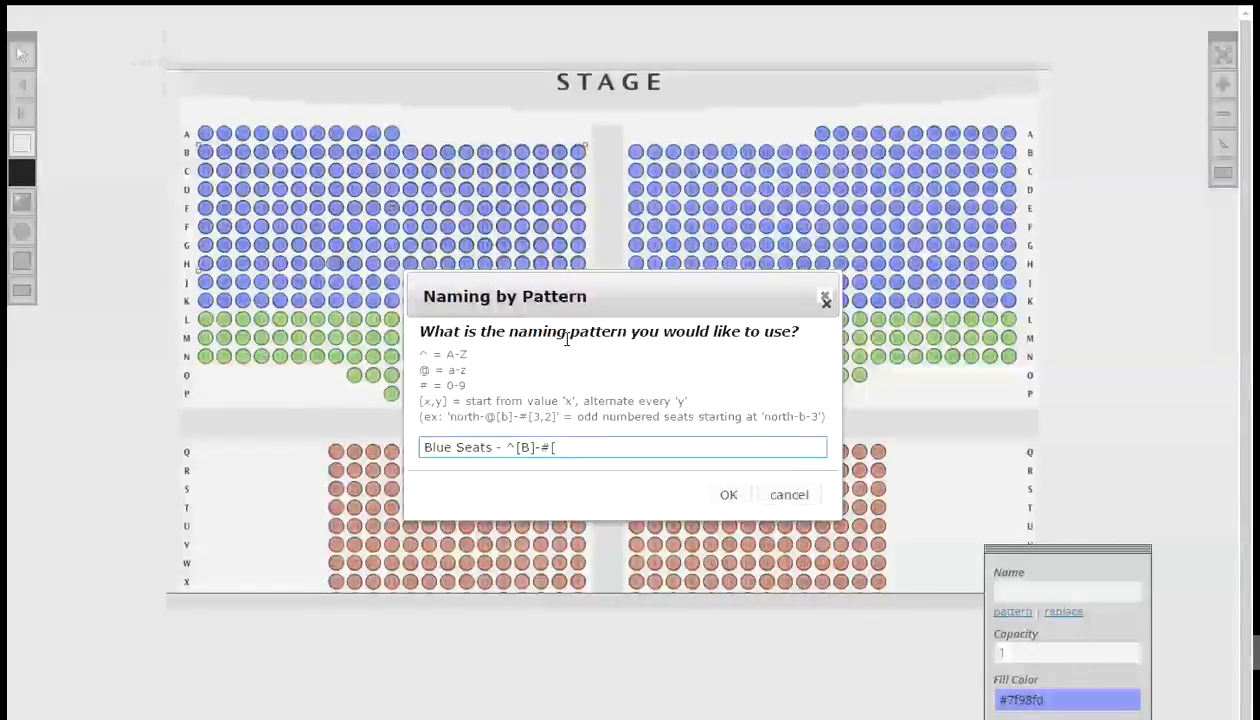
pyautogui.write('1,2')
pyautogui.click(731, 496)
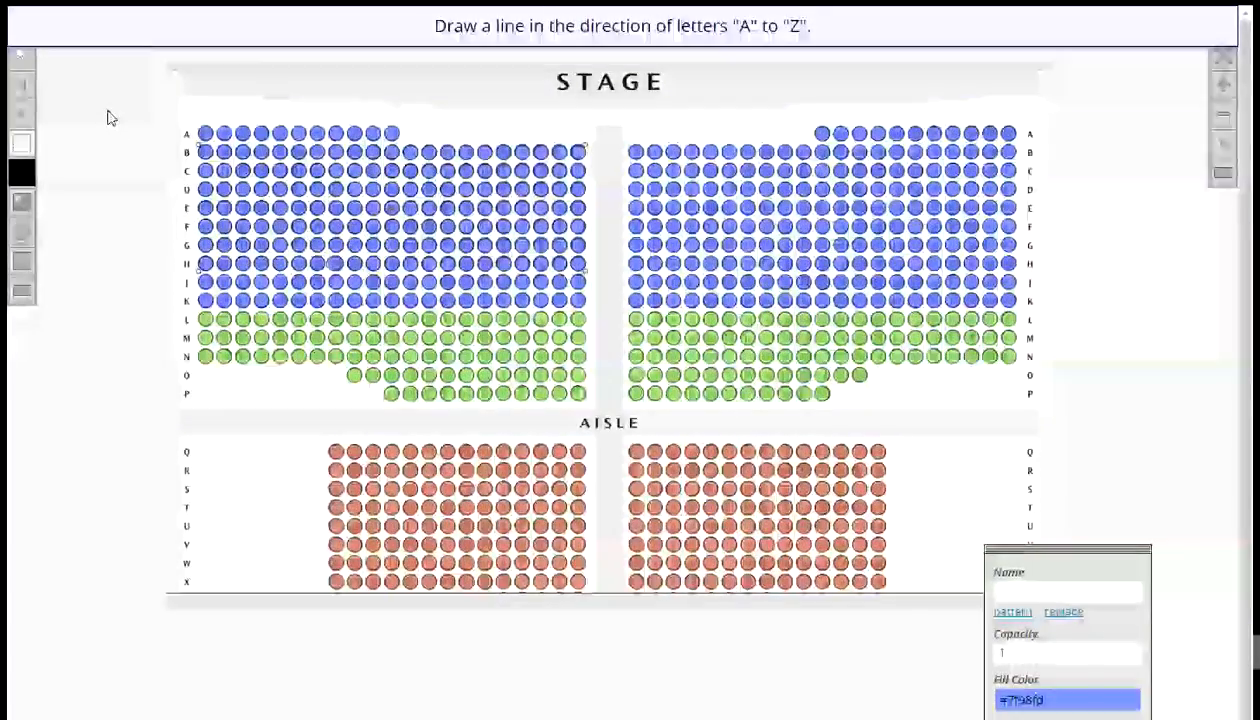
pyautogui.moveTo(108, 112); pyautogui.dragTo(110, 322)
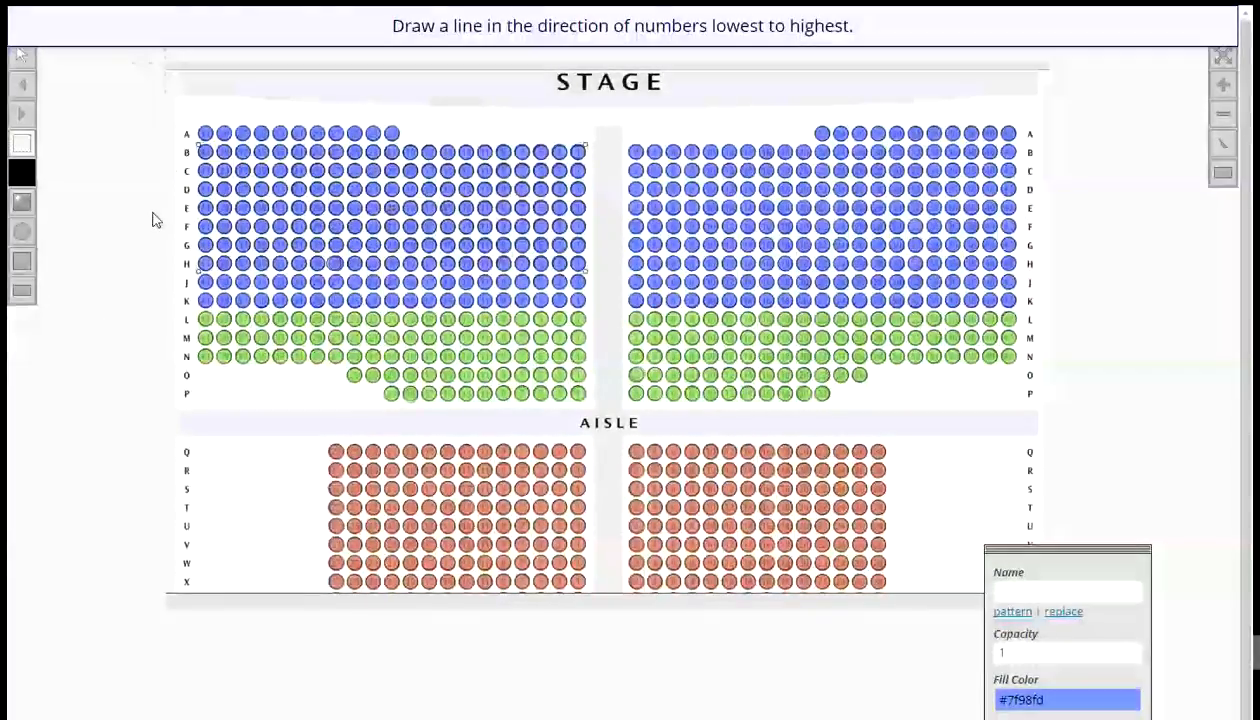
pyautogui.moveTo(153, 212)
pyautogui.mouseDown()
pyautogui.moveTo(36, 202)
pyautogui.moveTo(45, 212)
pyautogui.mouseUp()
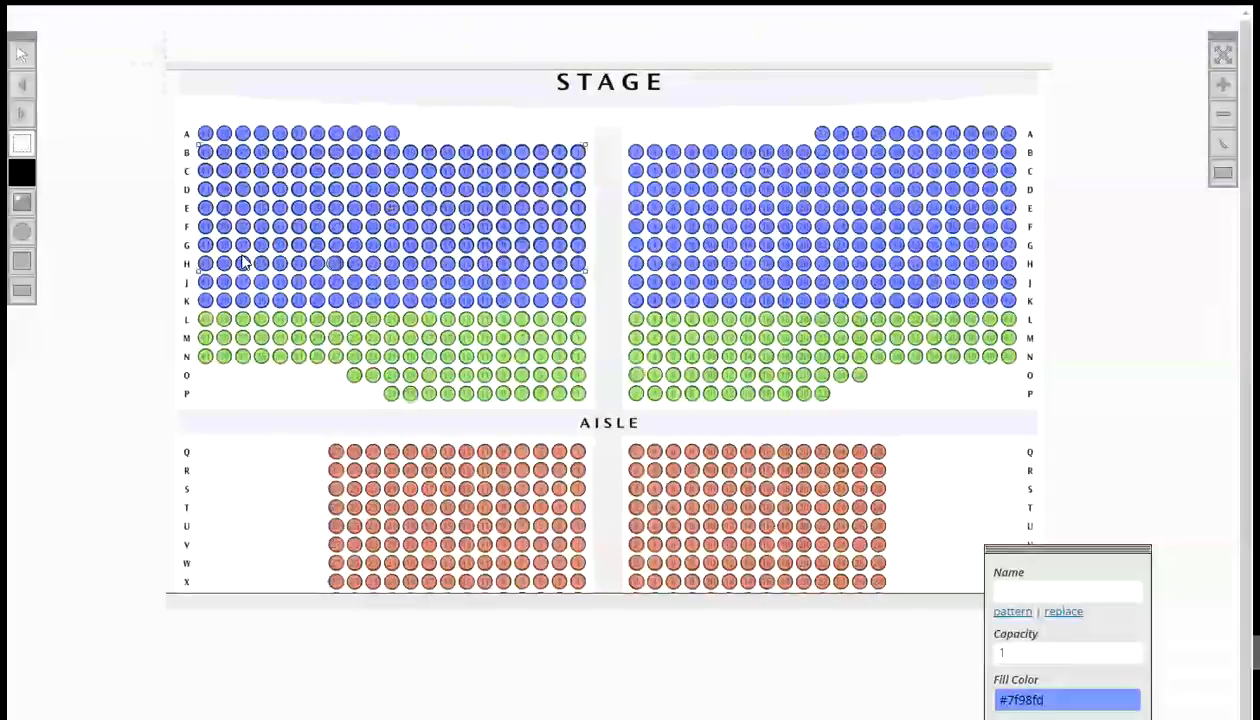
# - Check the names of seats at both ends of the renamed rows
pyautogui.click(578, 264)
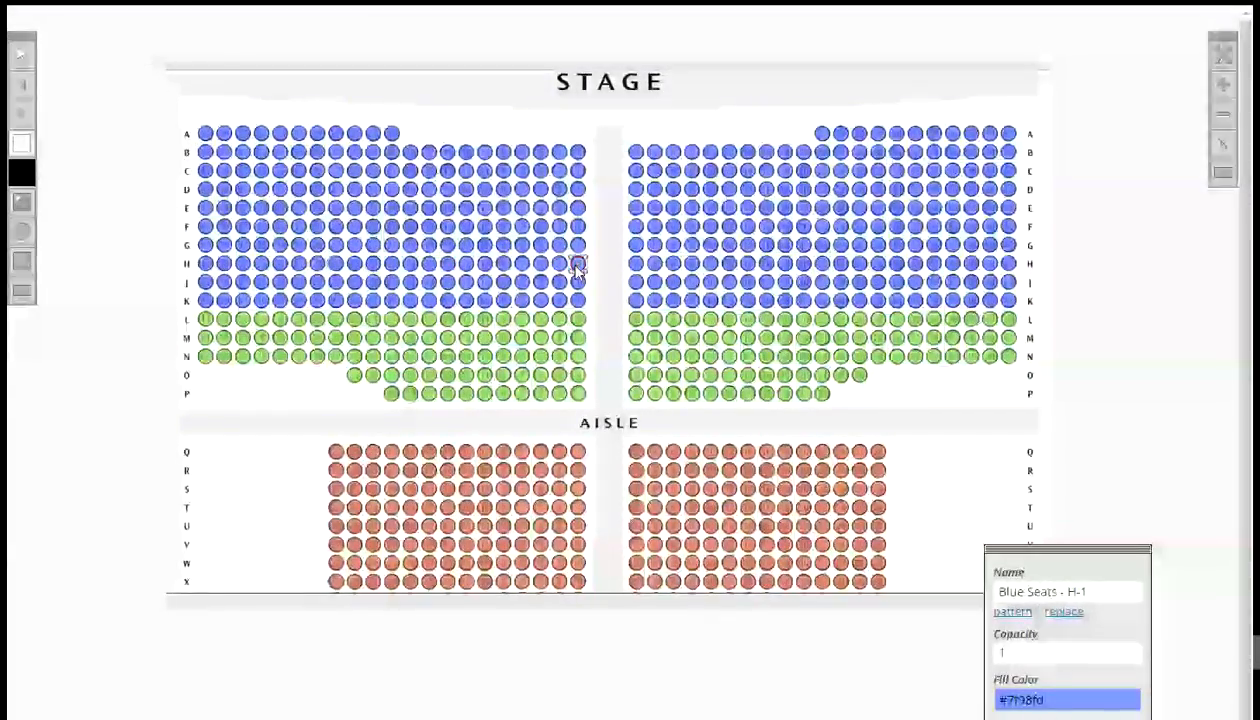
pyautogui.click(206, 230)
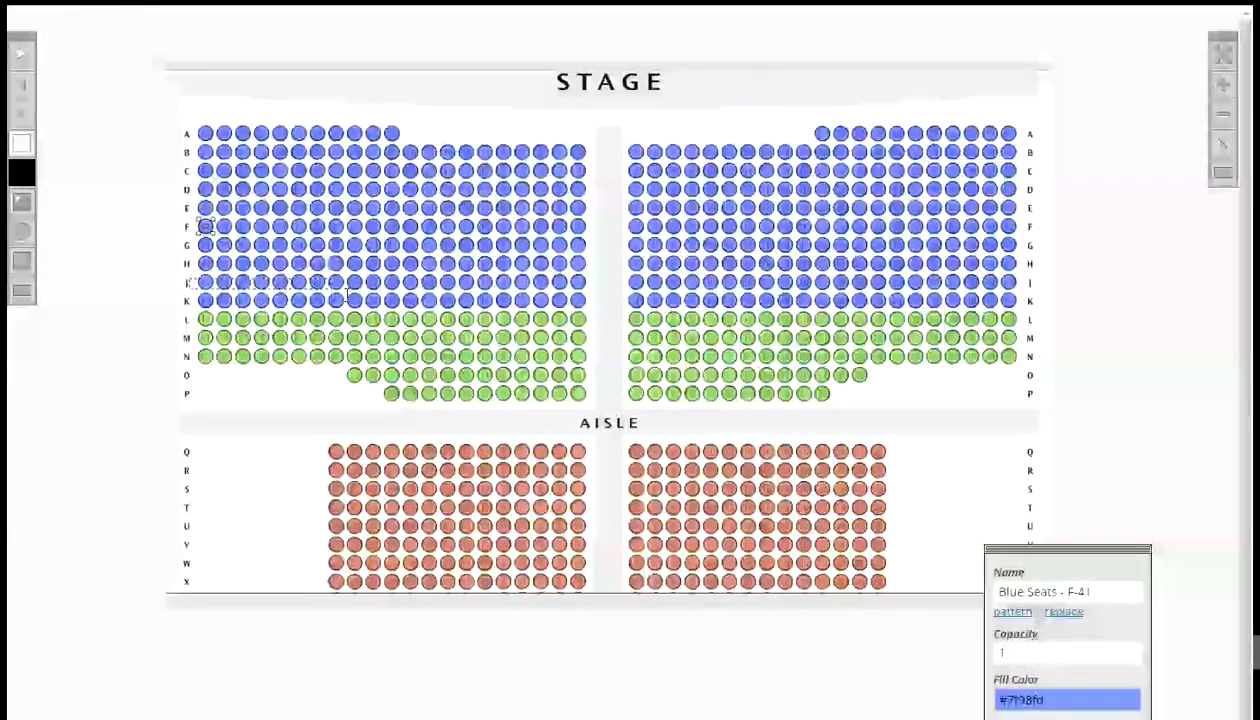
# - Marquee-select left-section rows J and K, name them by pattern Blue Seats - ^[J]-#[1,2], letters downward, numbers right to left, and check a seat's name
pyautogui.moveTo(190, 279); pyautogui.dragTo(593, 295)
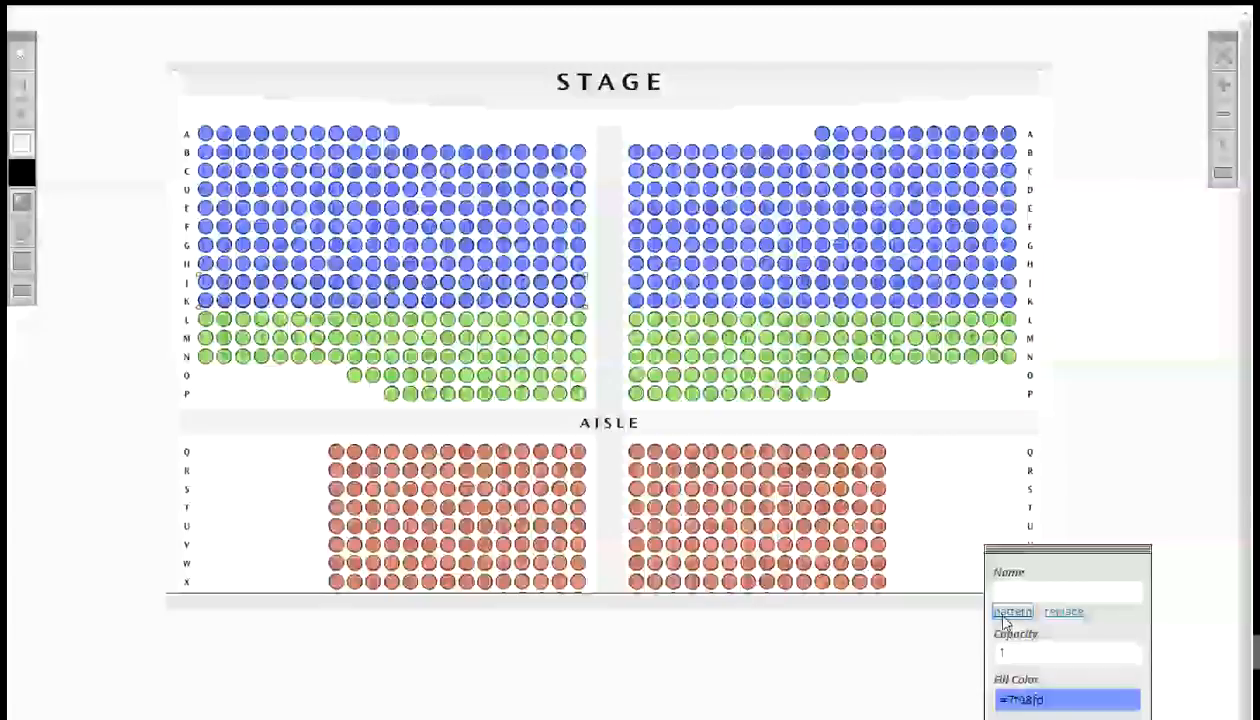
pyautogui.click(1010, 611)
pyautogui.click(423, 447)
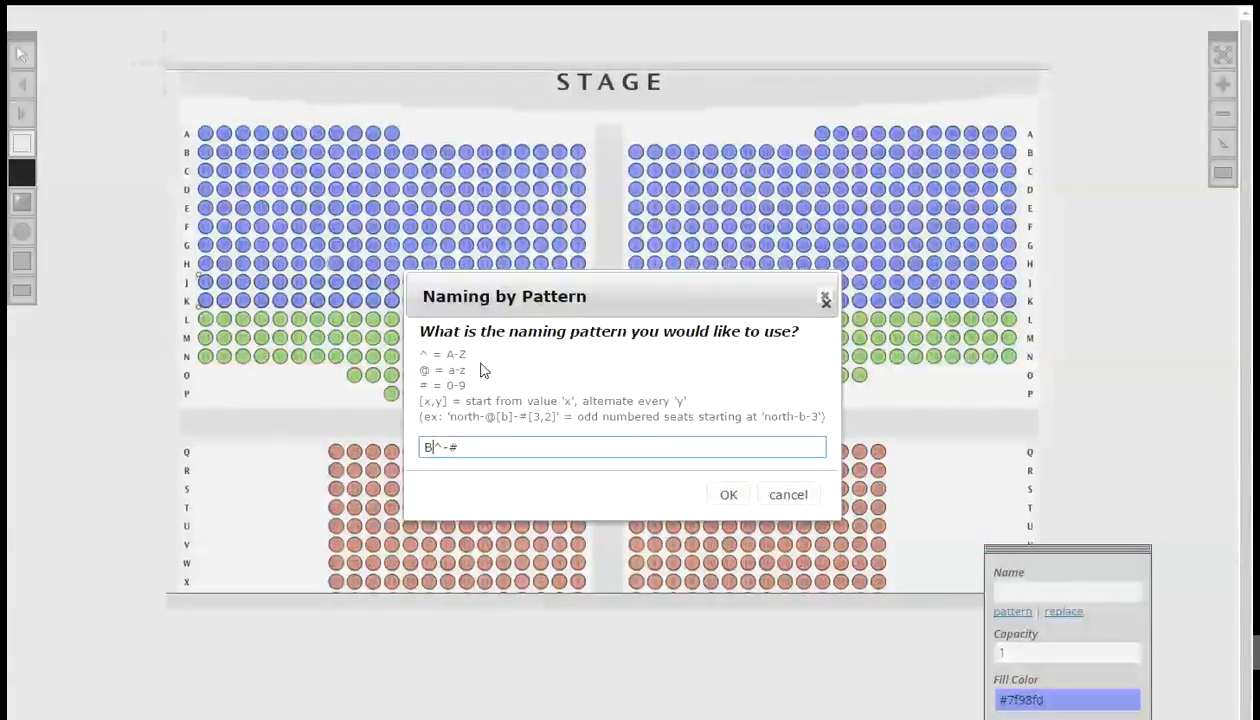
pyautogui.write('Blue Seats - ^[')
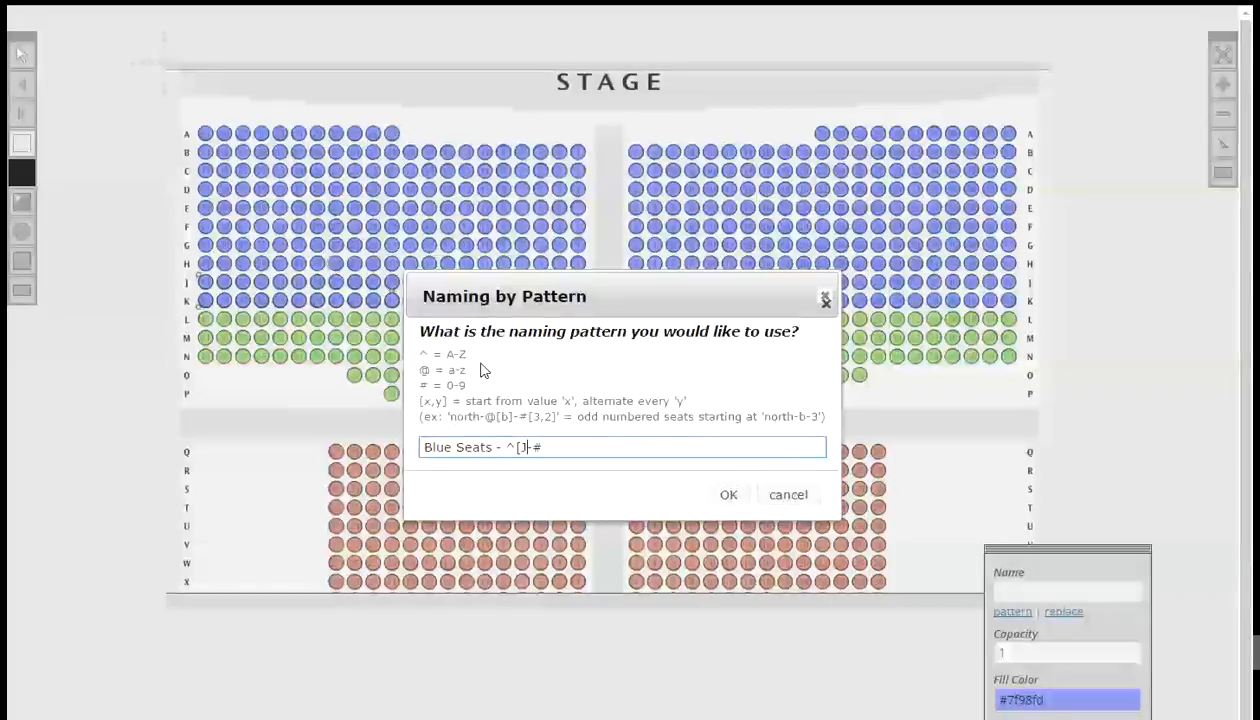
pyautogui.write('J]')
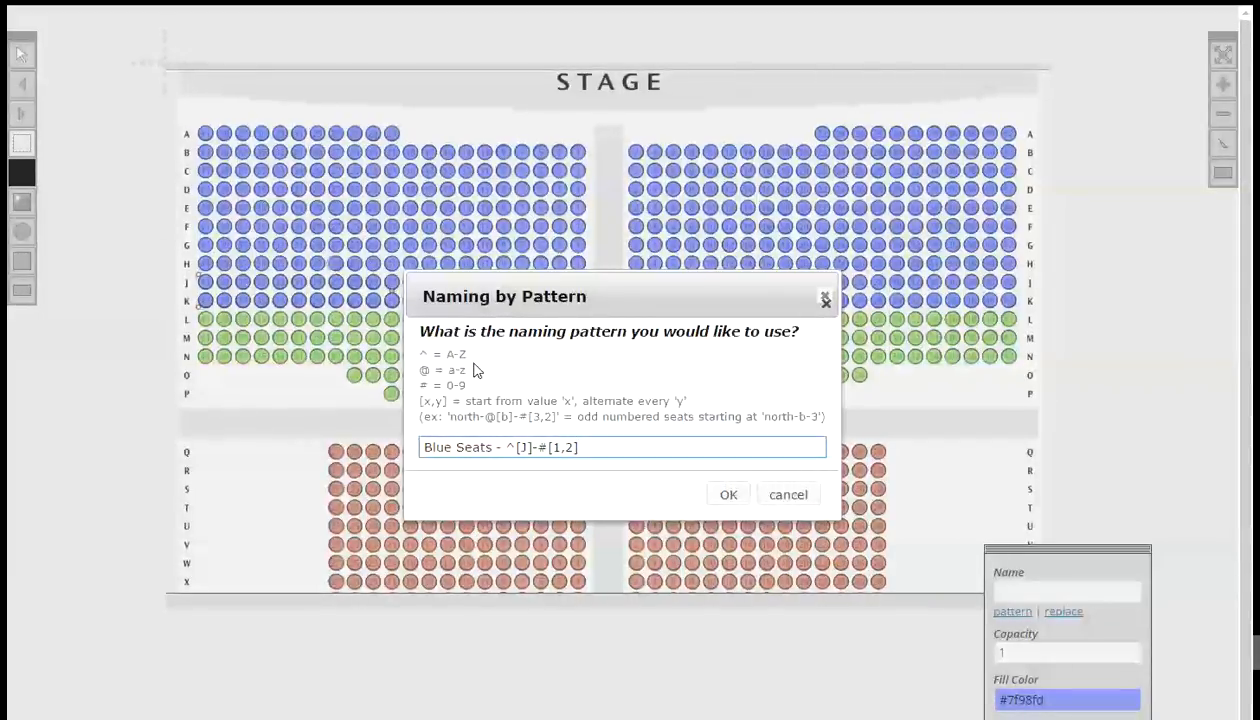
pyautogui.click(727, 496)
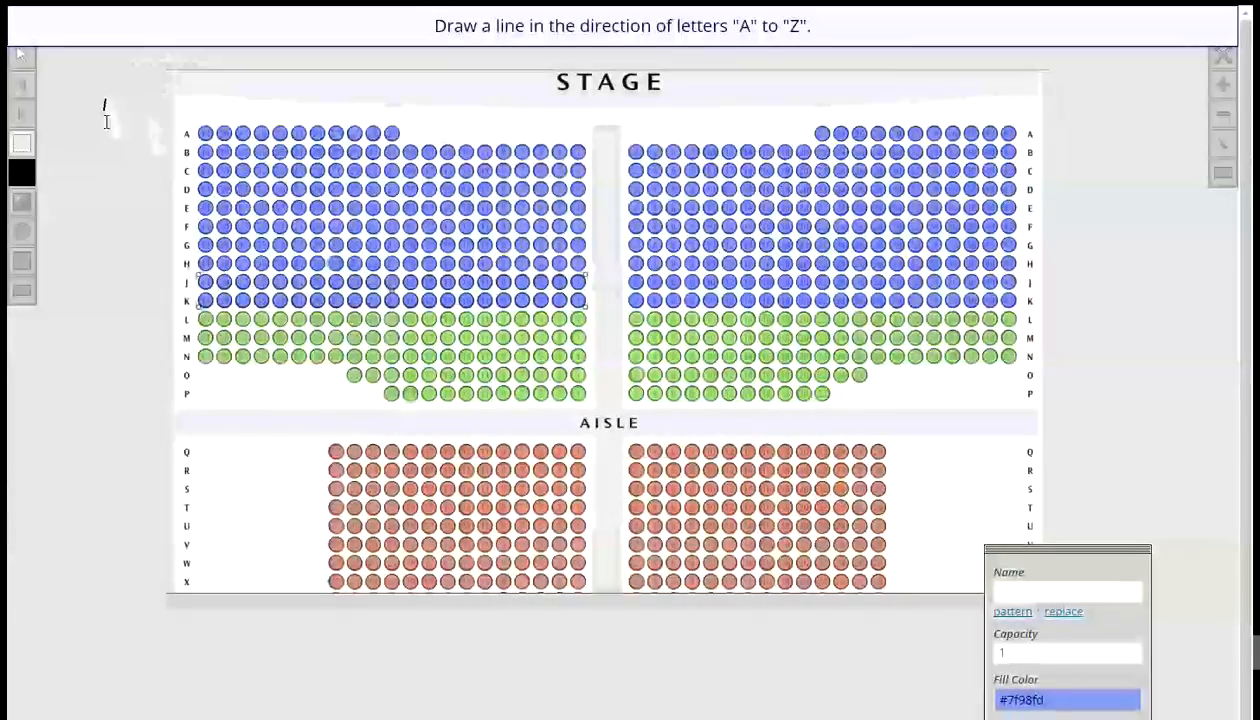
pyautogui.moveTo(106, 121); pyautogui.dragTo(107, 262)
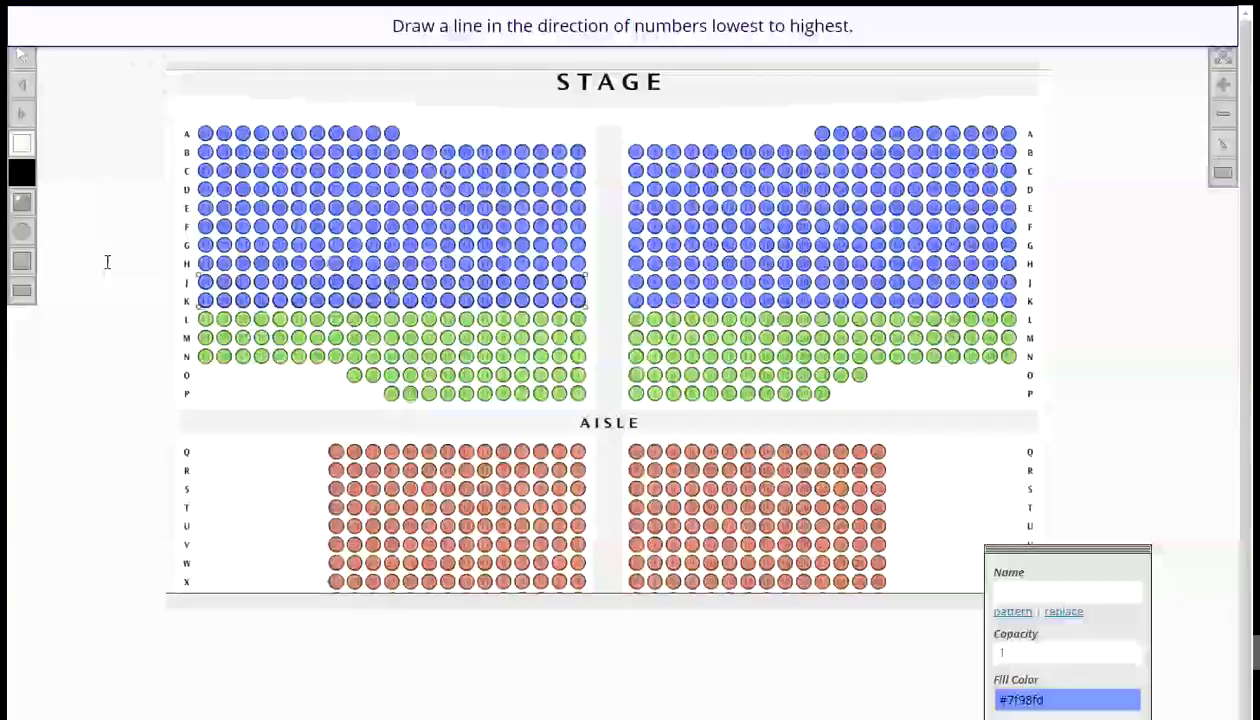
pyautogui.moveTo(151, 212); pyautogui.dragTo(93, 214)
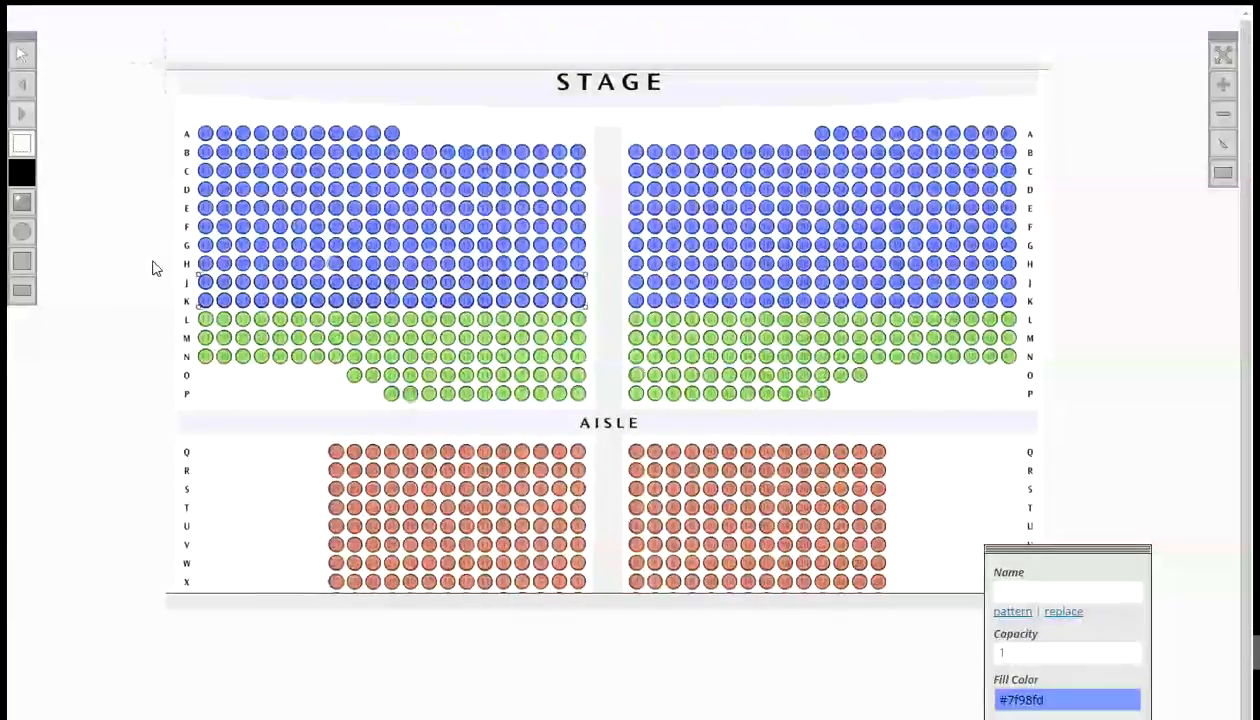
pyautogui.click(224, 304)
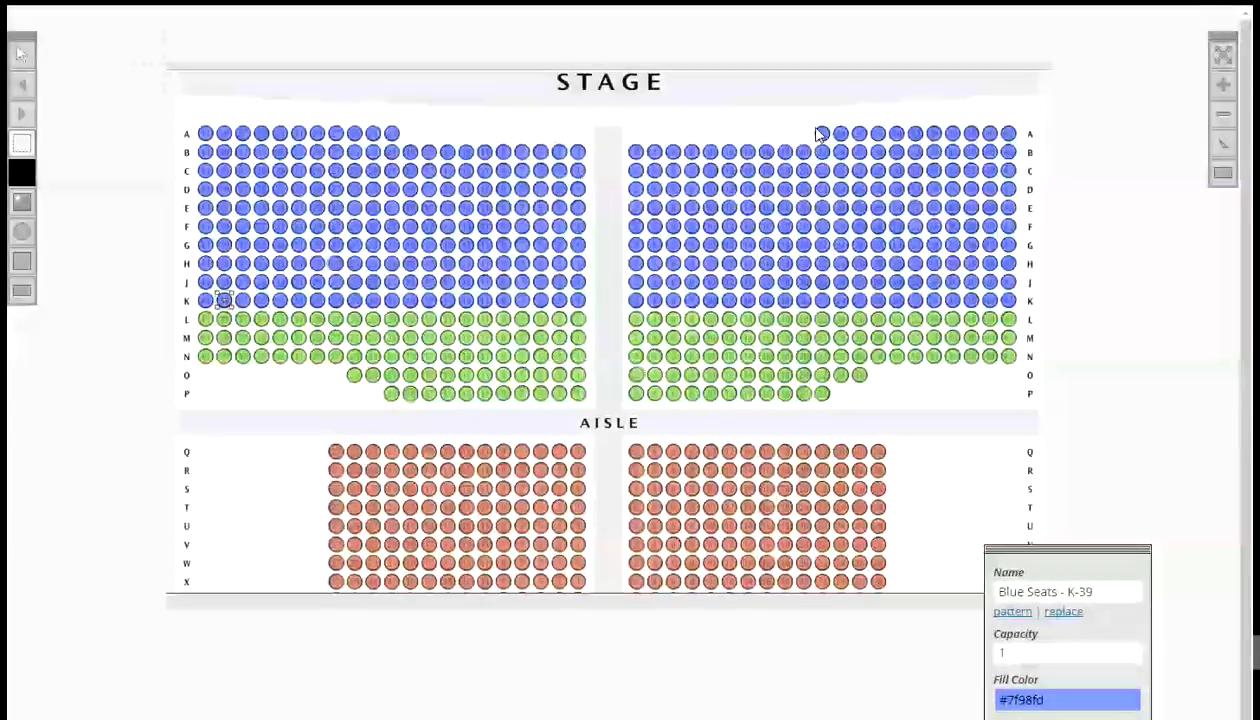
# - Marquee-select row A's right-section seats, name them by pattern Blue Seats - ^-#[22,2], letters downward, and check a seat's name
pyautogui.moveTo(806, 118); pyautogui.dragTo(1027, 135)
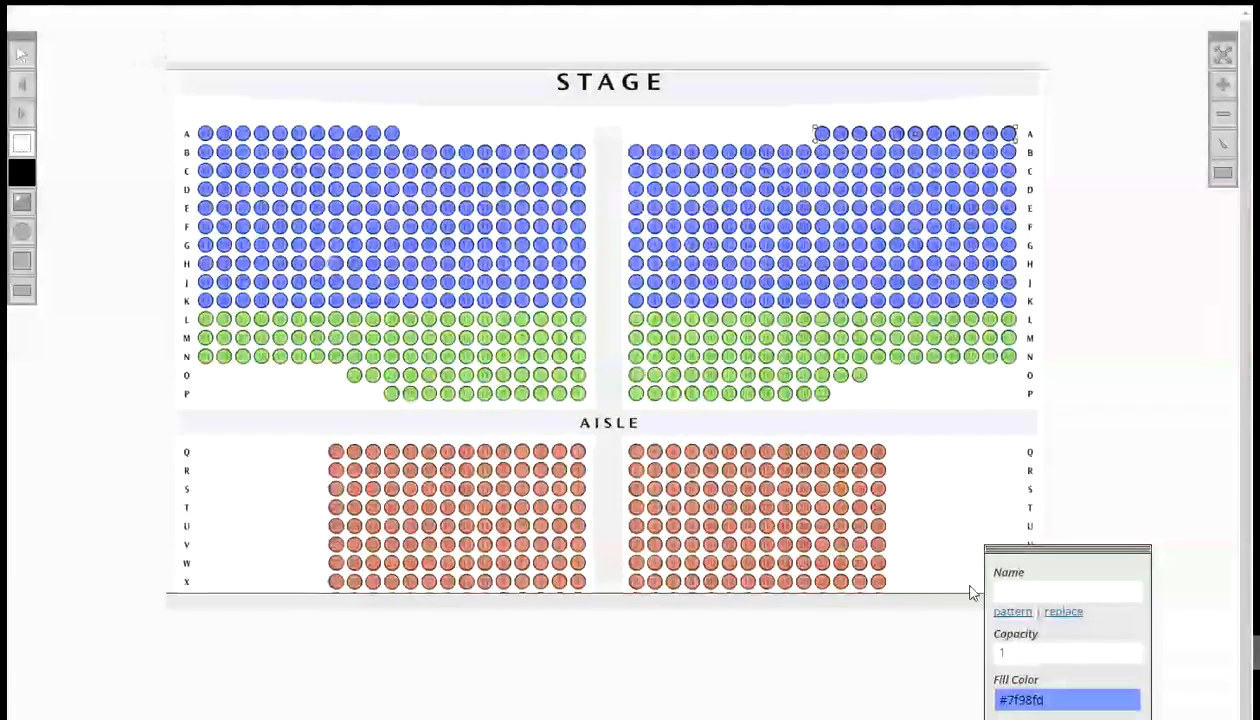
pyautogui.click(1013, 612)
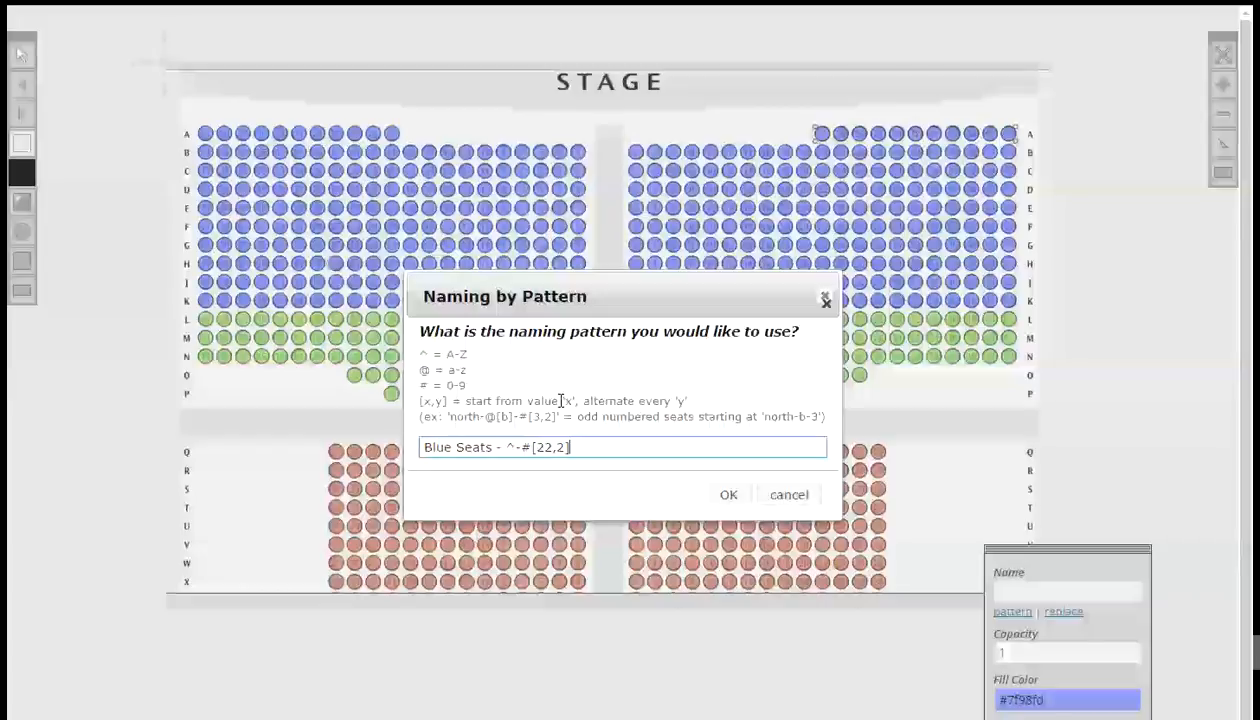
pyautogui.click(727, 494)
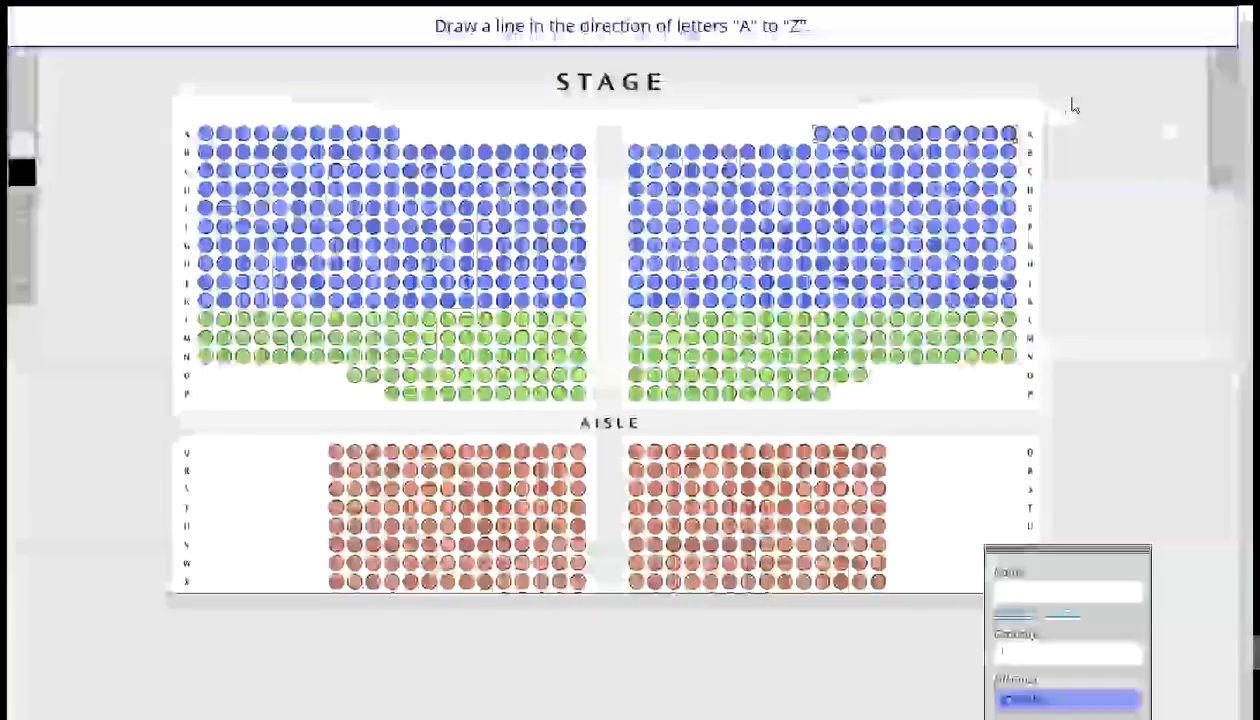
pyautogui.moveTo(1072, 93)
pyautogui.mouseDown()
pyautogui.moveTo(1076, 236)
pyautogui.moveTo(1097, 217)
pyautogui.moveTo(1179, 222)
pyautogui.mouseUp()
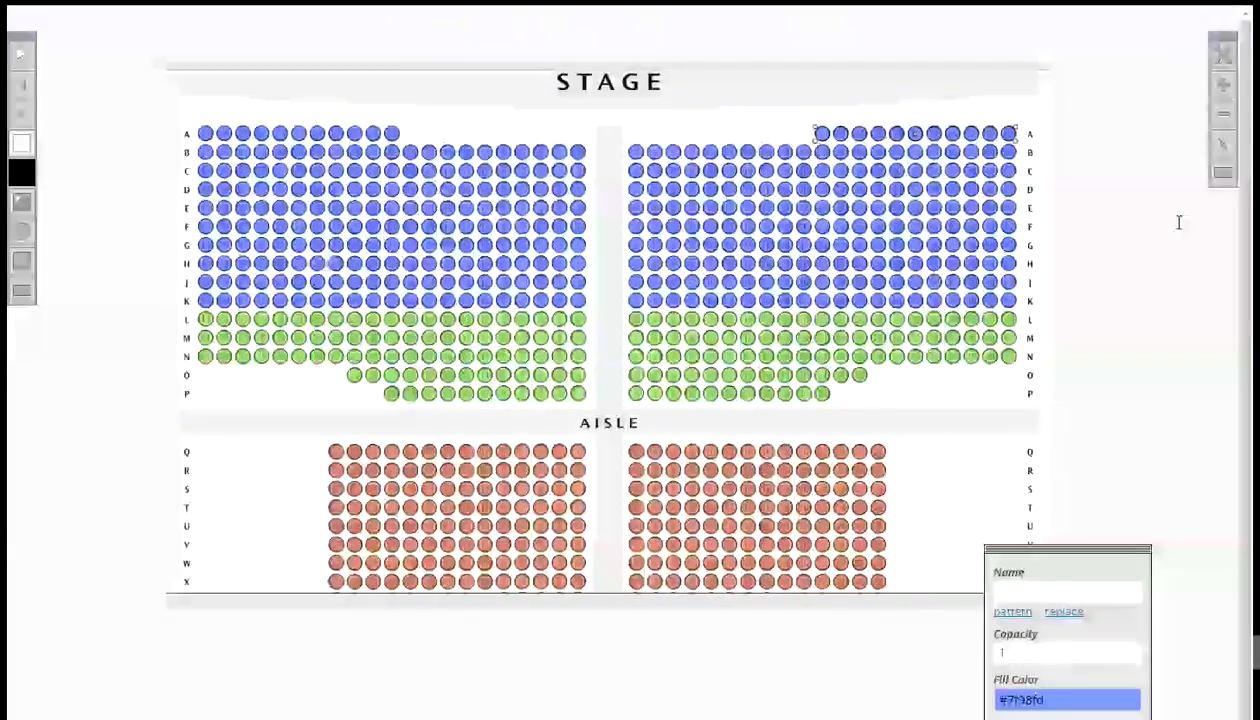
pyautogui.click(22, 53)
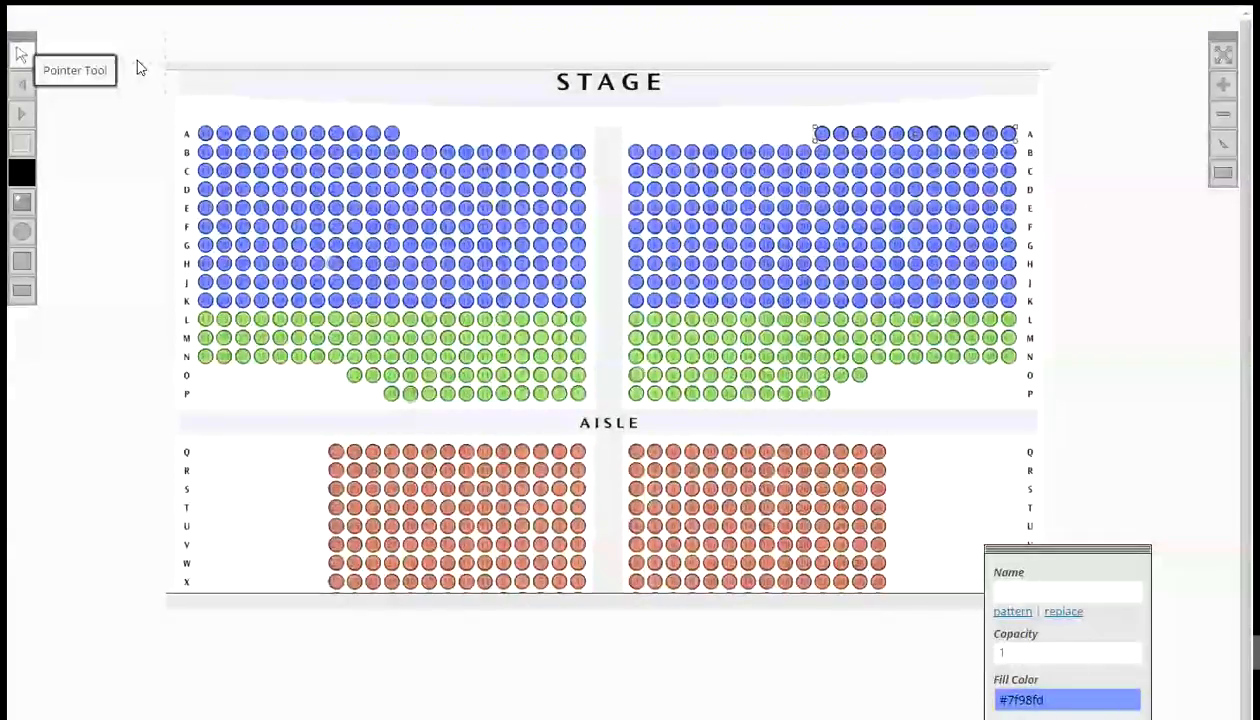
pyautogui.click(840, 135)
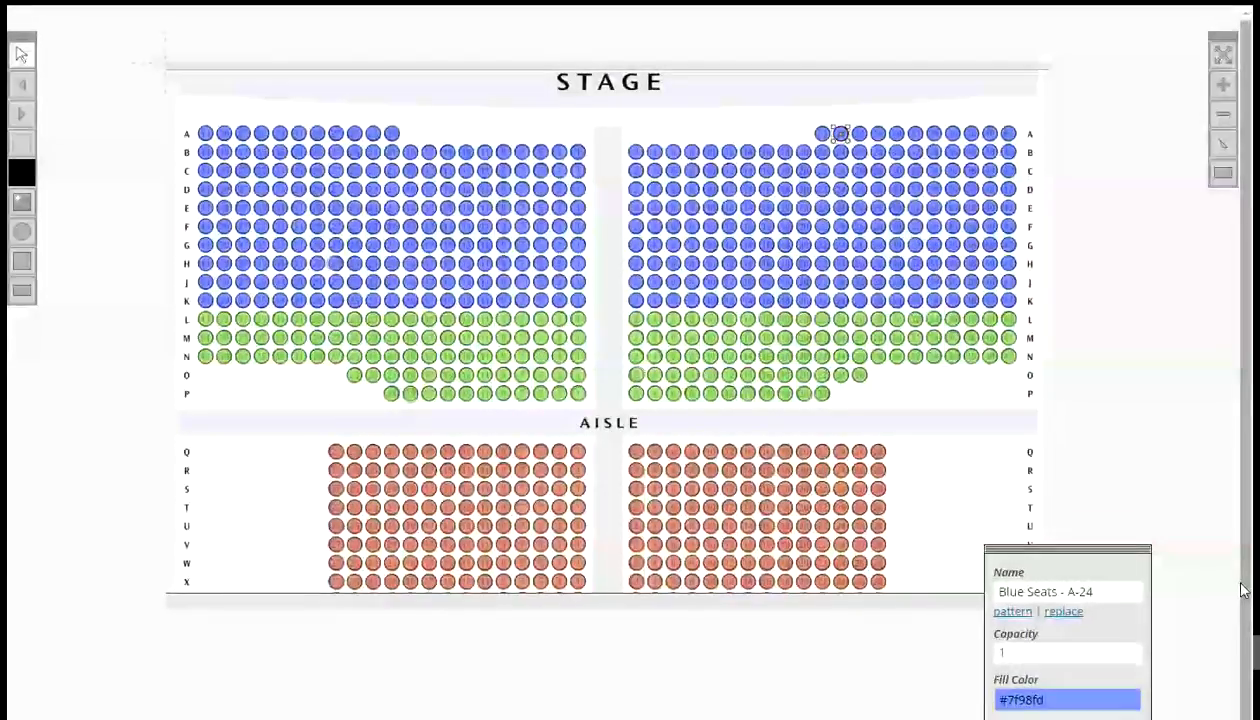
# - Marquee-select right-section rows B to H and name them by pattern Blue Seats - ^[B]-#[2,2], letters downward, numbers left to right
pyautogui.moveTo(1047, 46); pyautogui.dragTo(1055, 20)
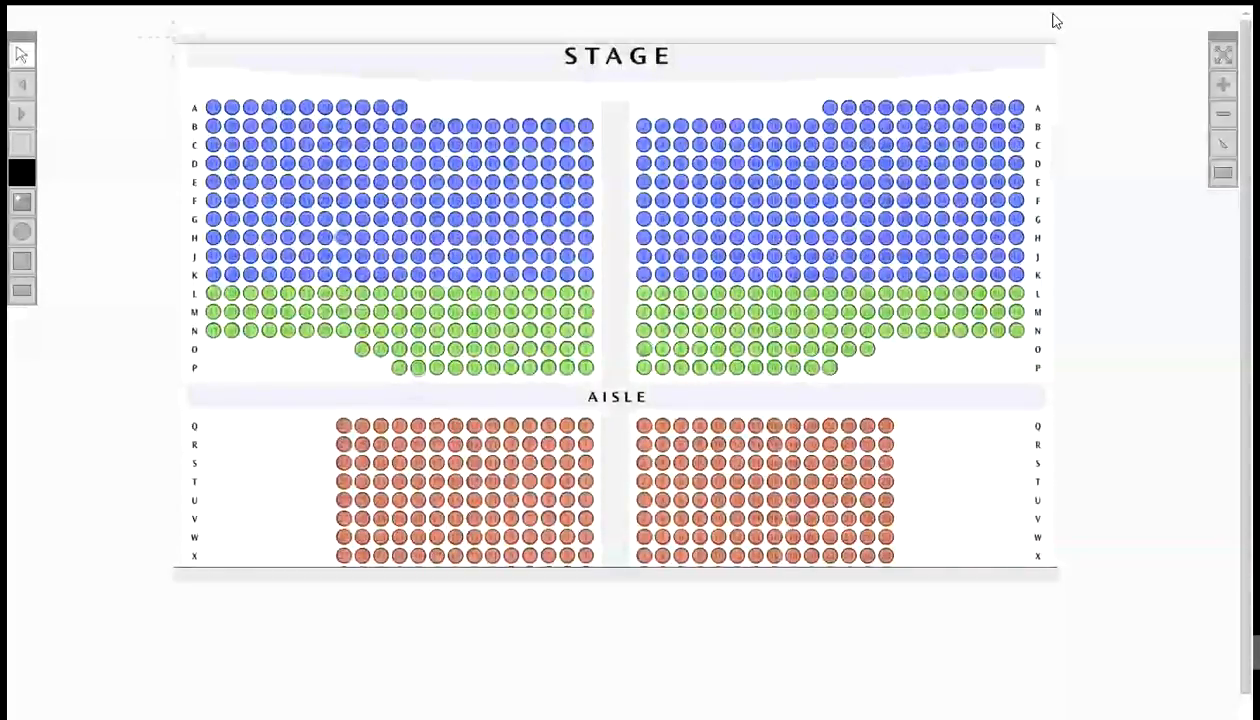
pyautogui.click(22, 143)
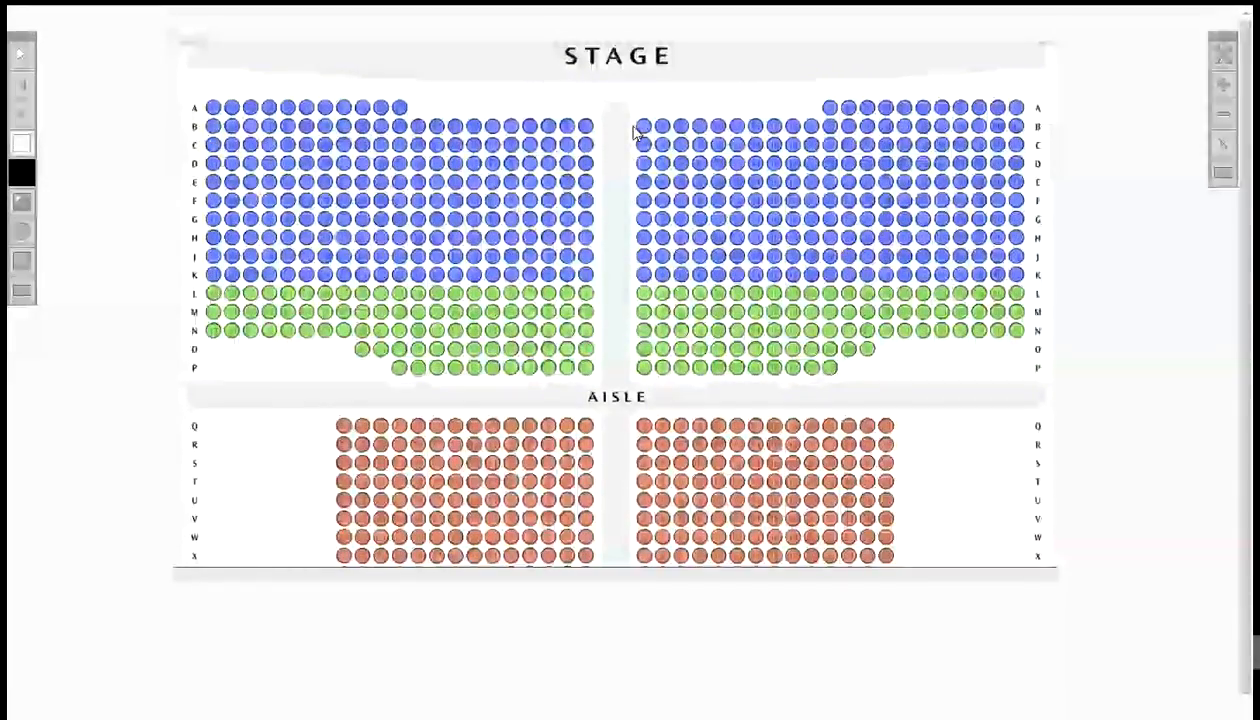
pyautogui.moveTo(632, 119); pyautogui.dragTo(1035, 241)
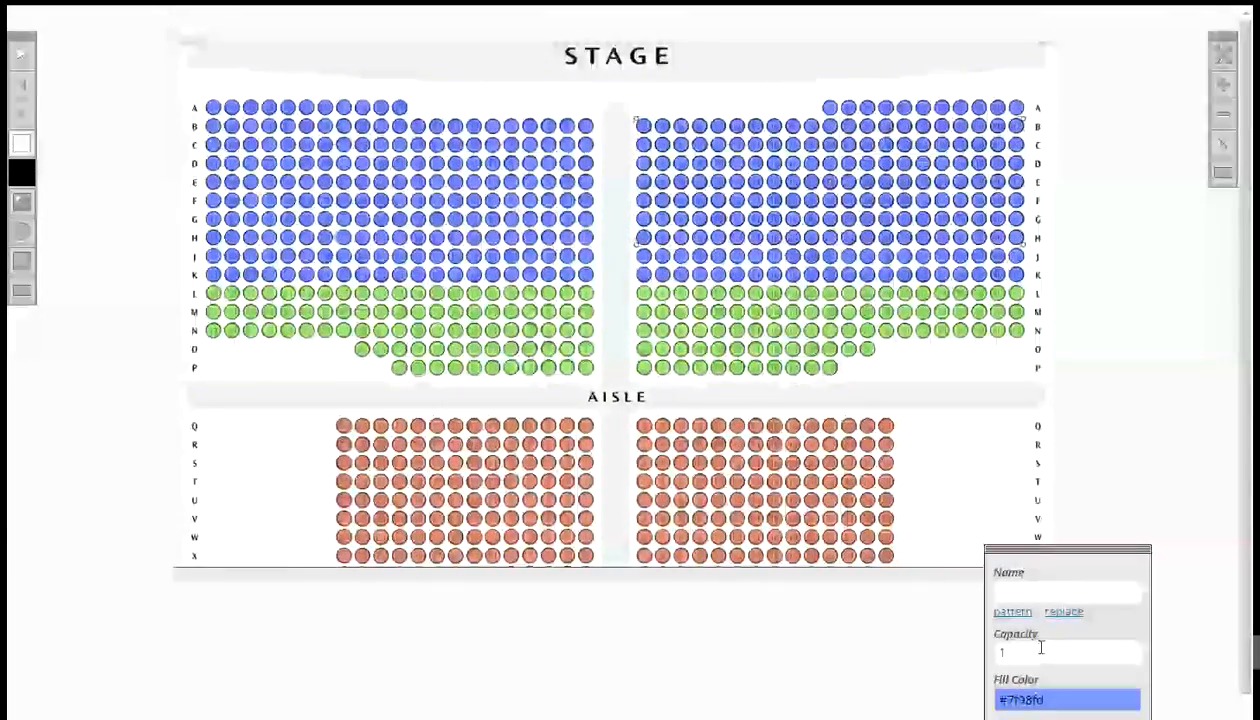
pyautogui.click(1012, 614)
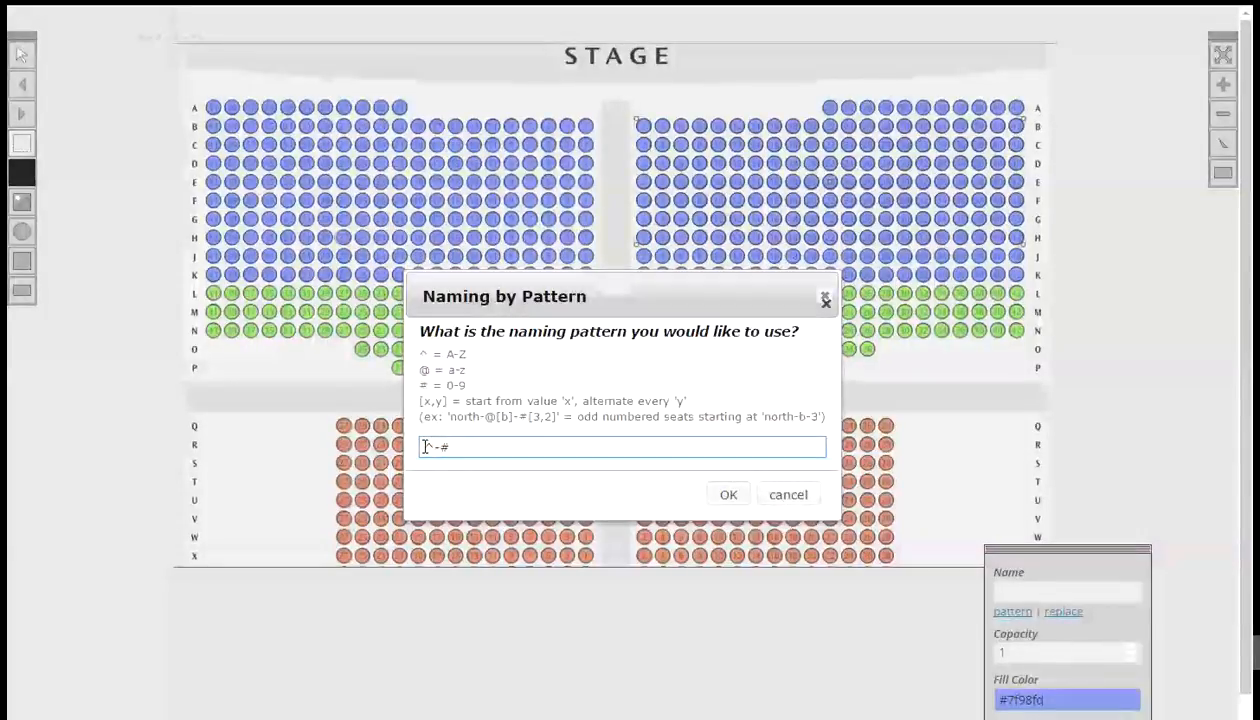
pyautogui.write('Blue')
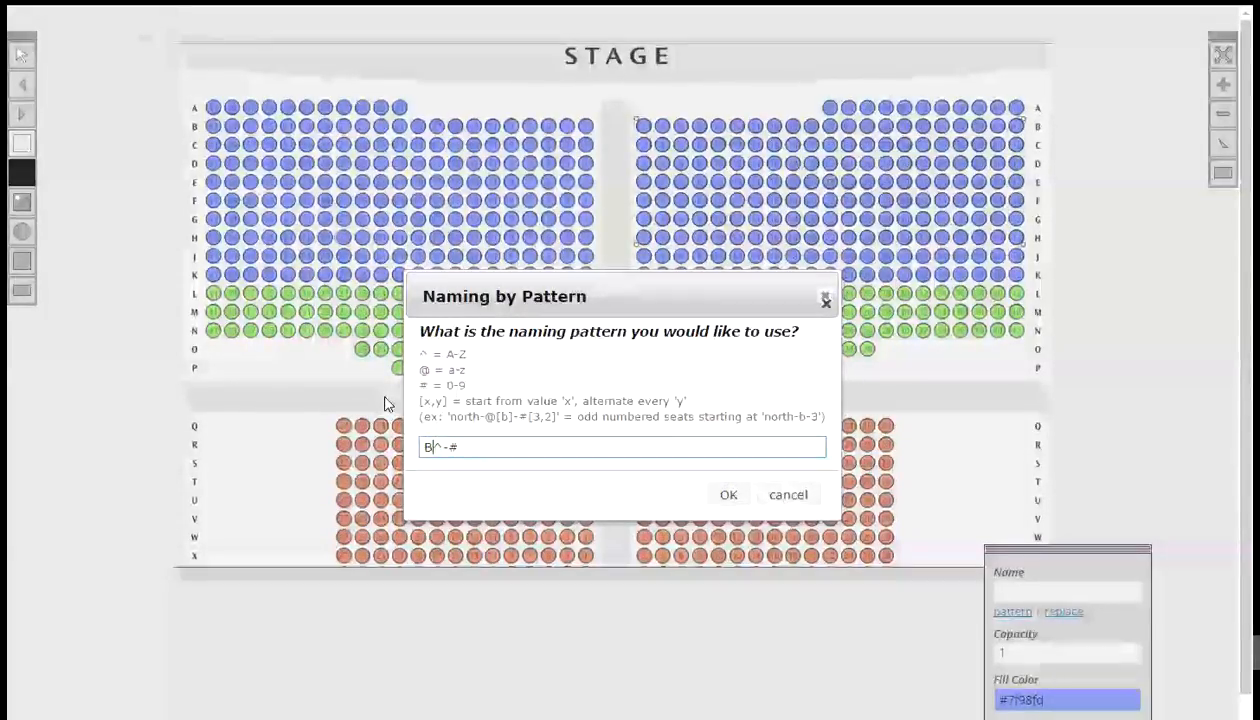
pyautogui.write(' Se')
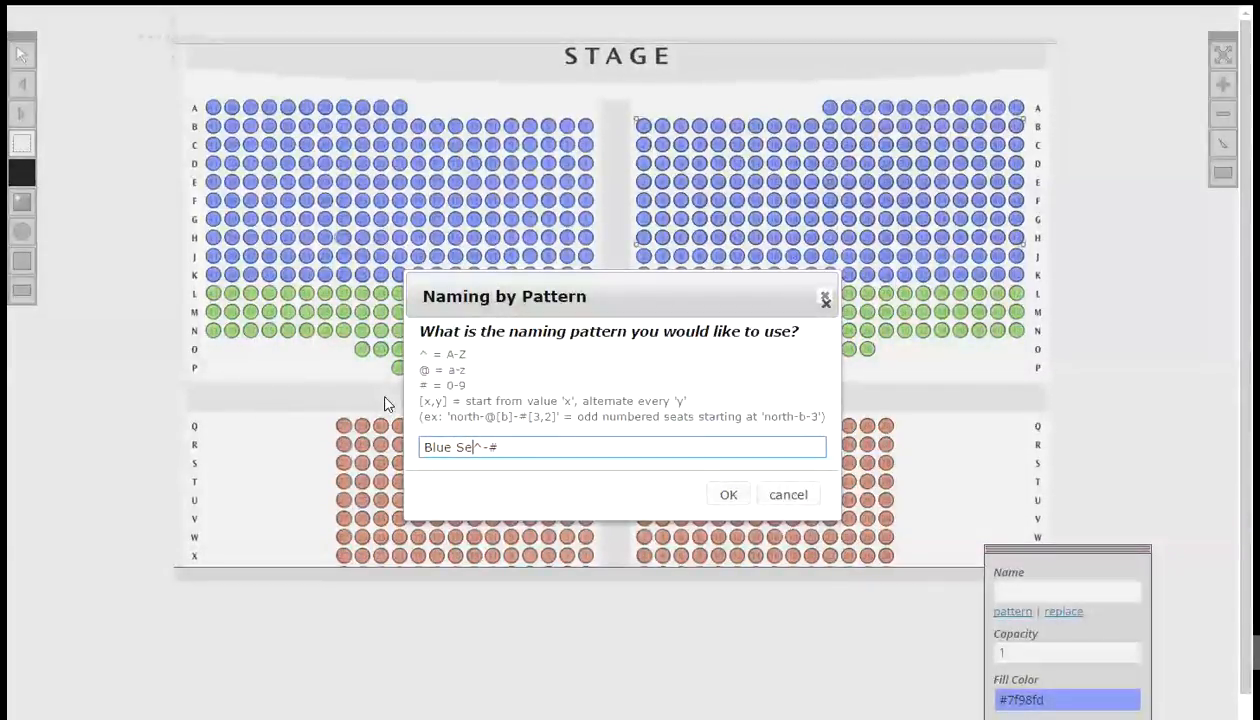
pyautogui.write('ats - ^[B]-#')
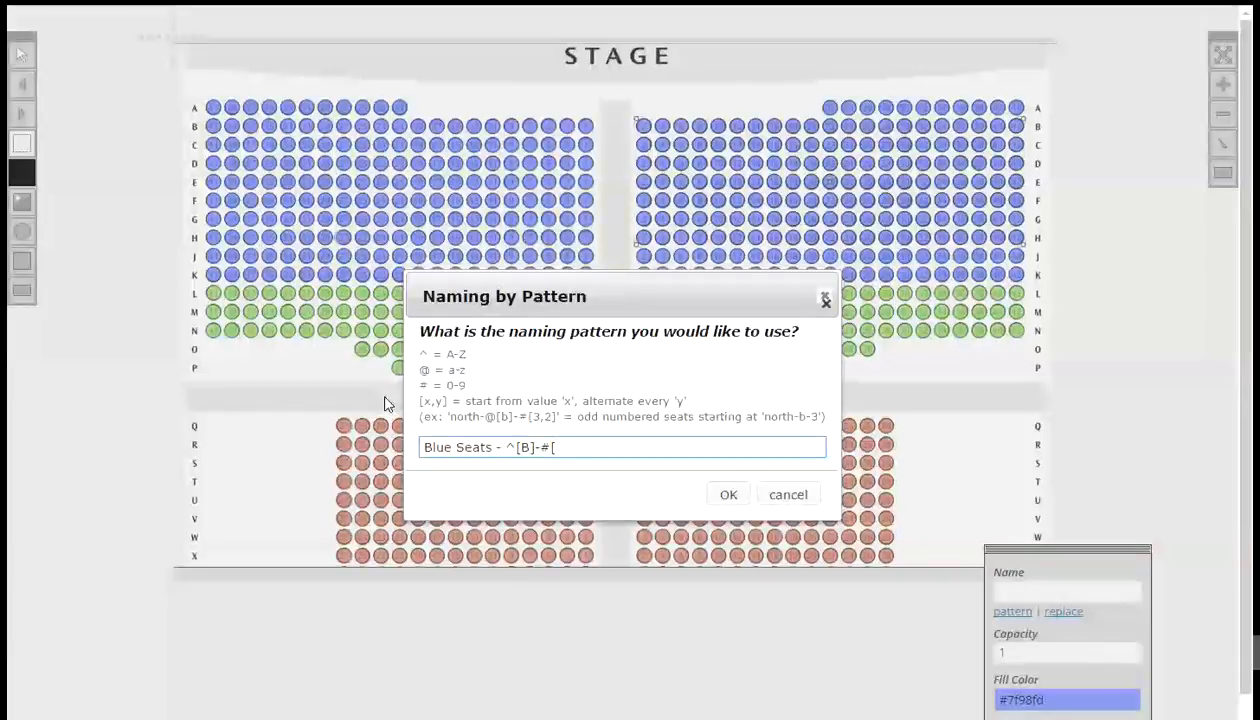
pyautogui.write('[2,')
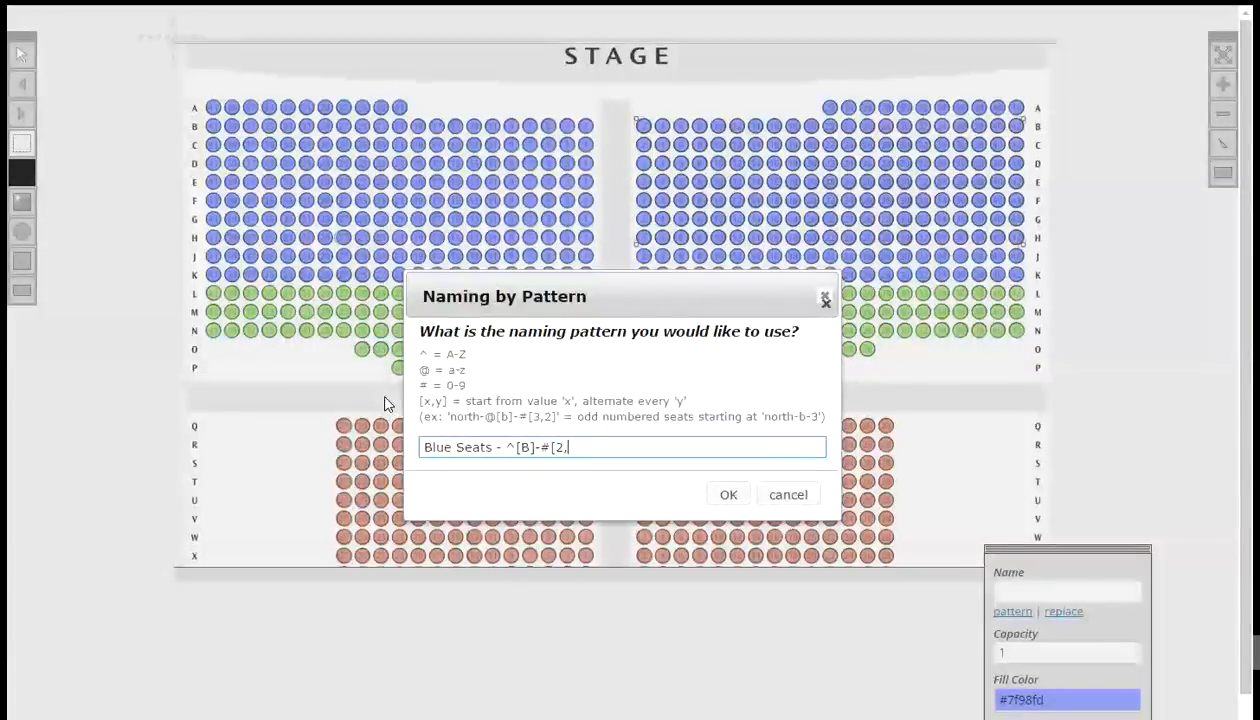
pyautogui.write('2]')
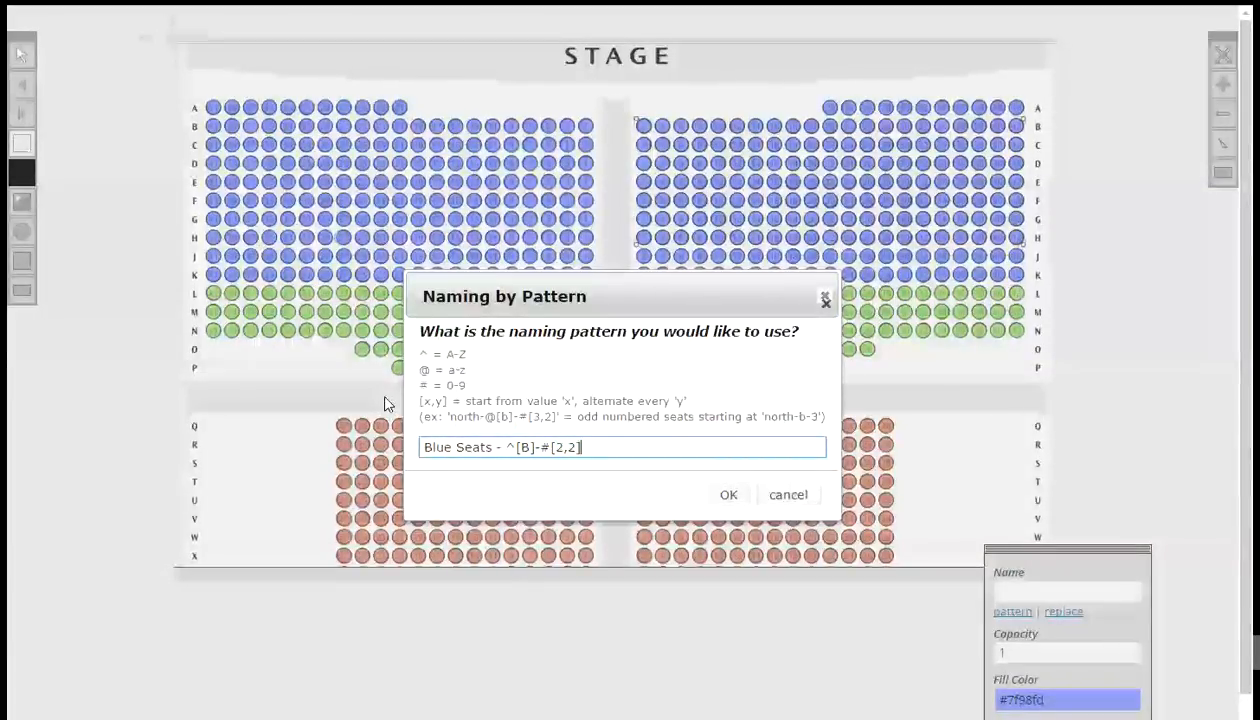
pyautogui.click(727, 495)
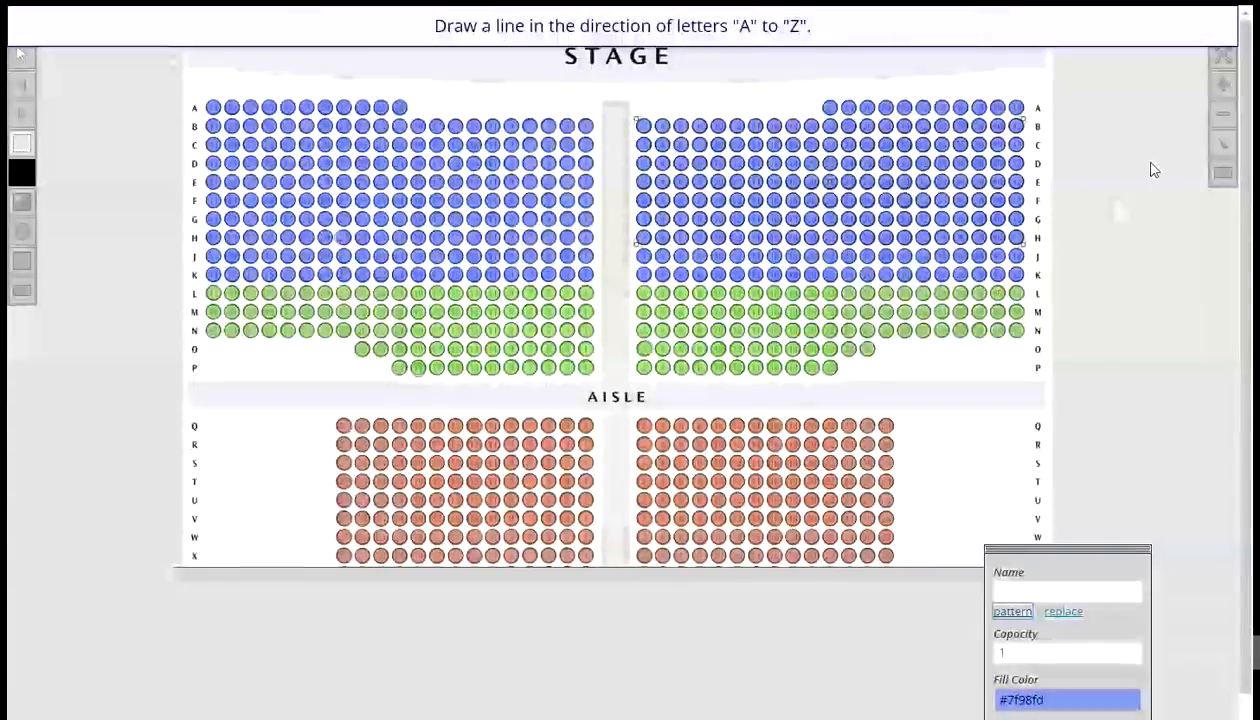
pyautogui.moveTo(1111, 95); pyautogui.dragTo(1114, 250)
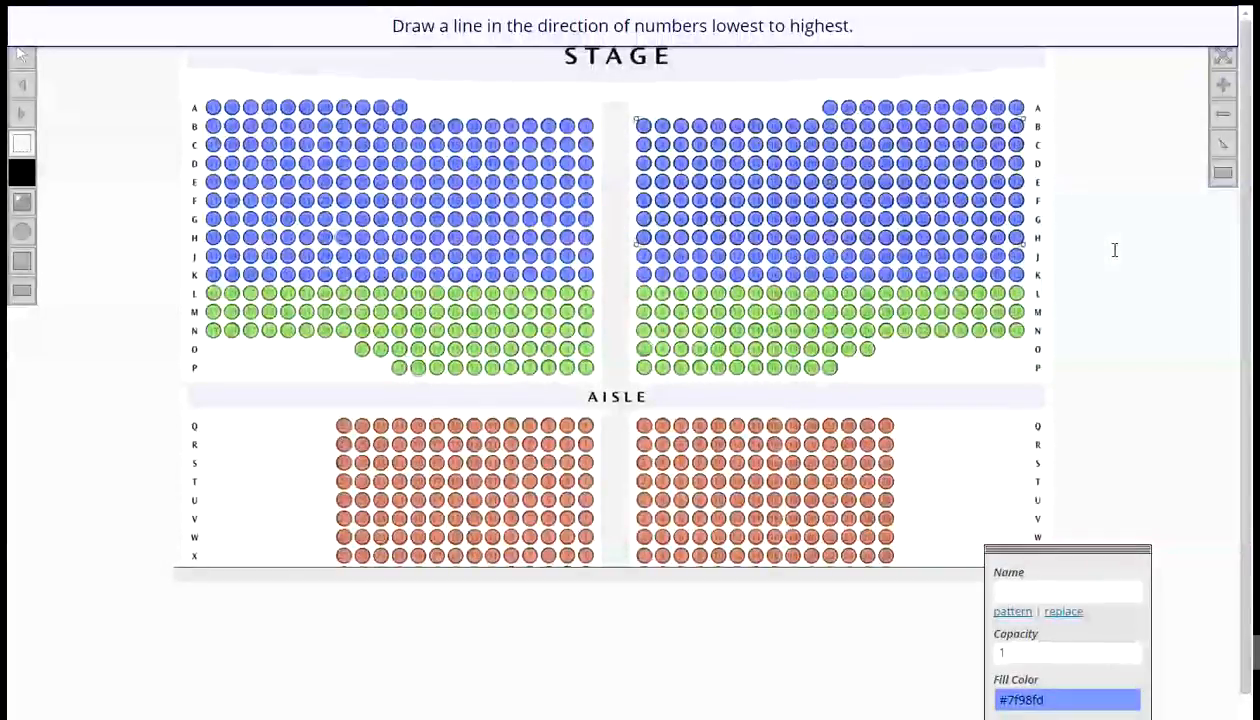
pyautogui.moveTo(1080, 244); pyautogui.dragTo(1200, 241)
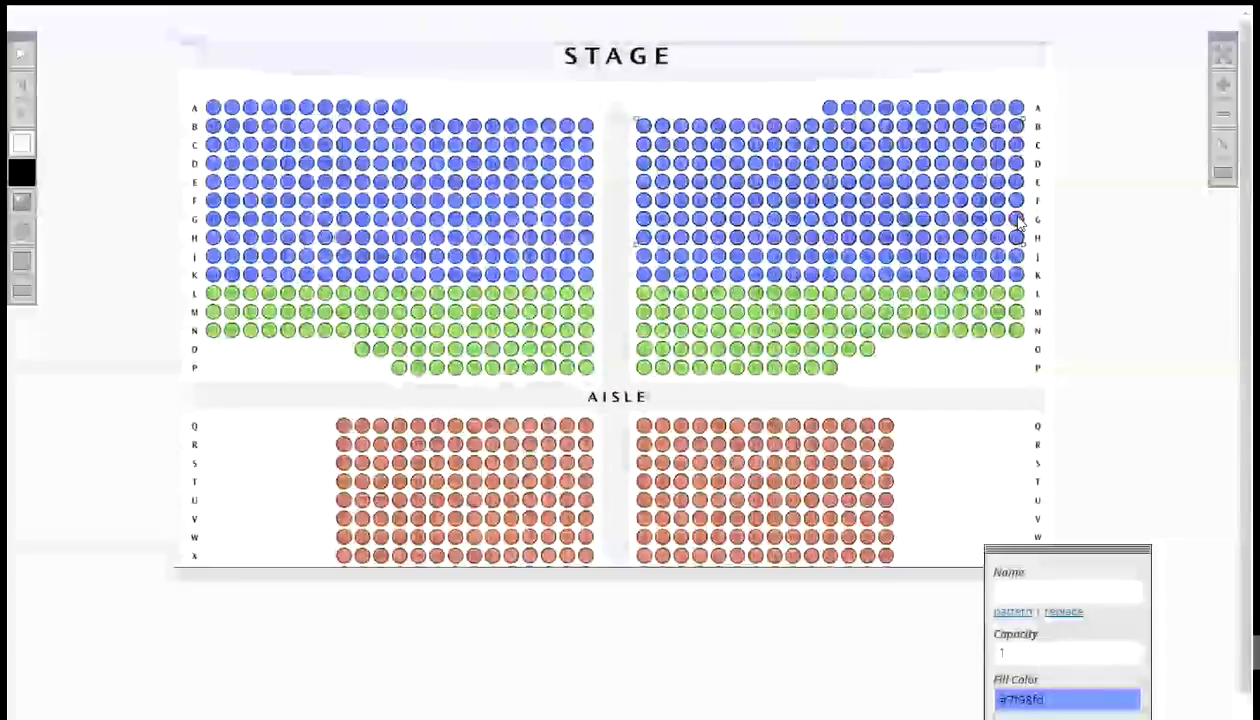
pyautogui.click(1016, 220)
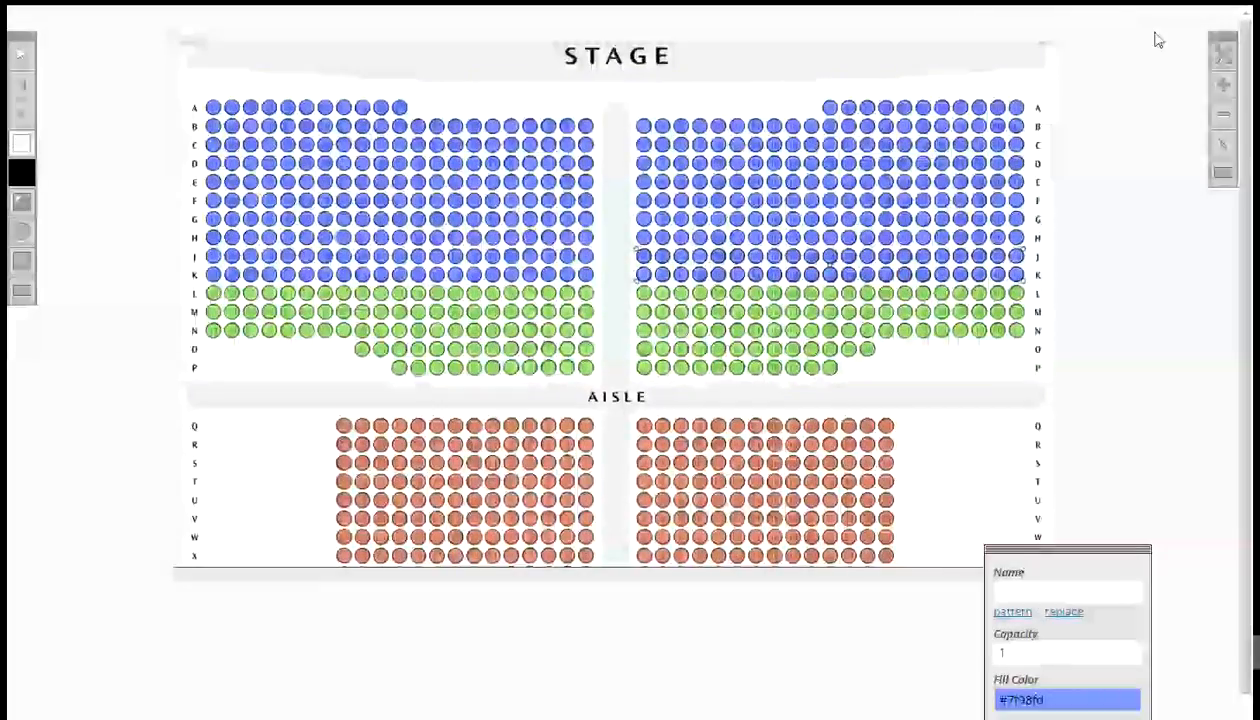
# - Name right-section rows J and K by pattern Blue Seats - ^[J]-#[2,2], letters downward, and check a seat's name
pyautogui.click(1010, 613)
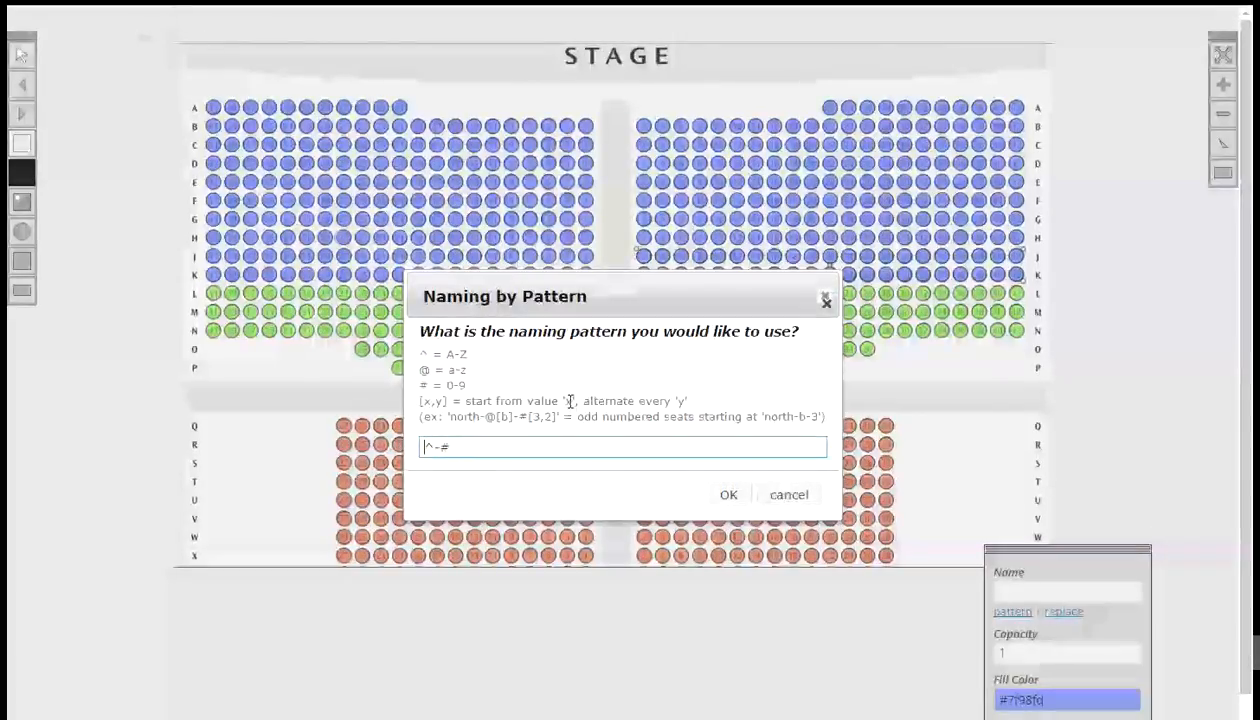
pyautogui.write('Blu')
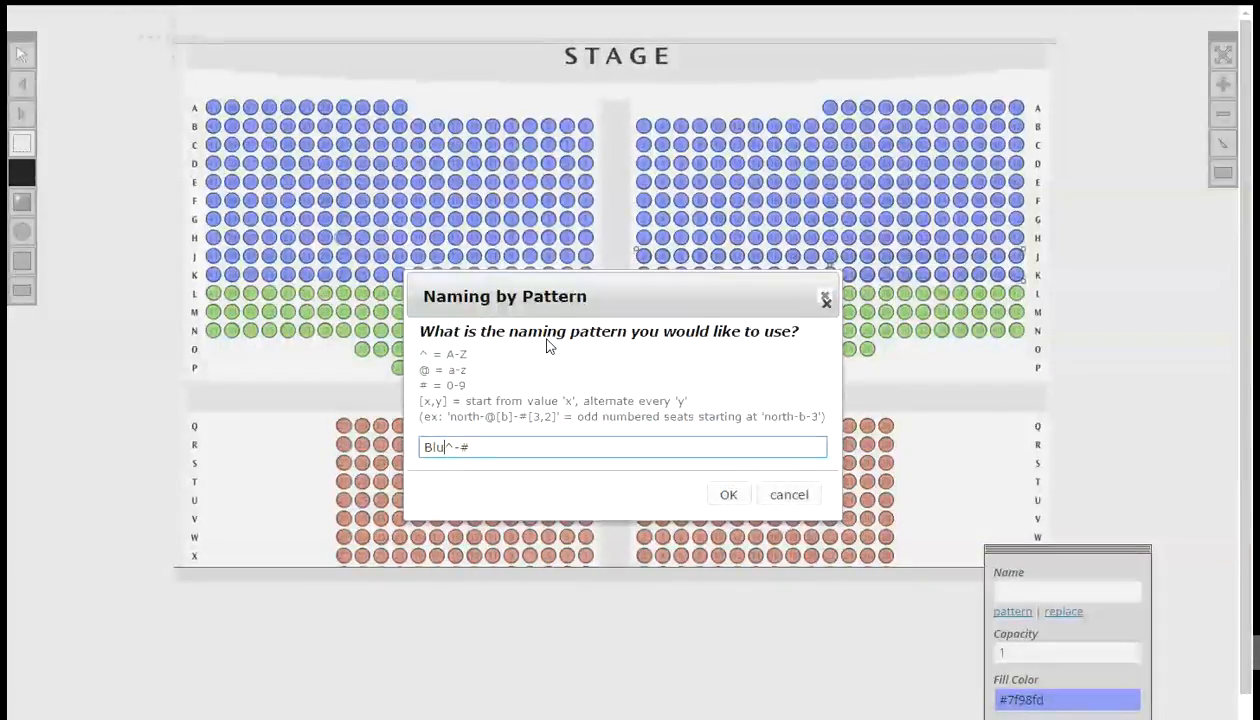
pyautogui.write('e Seats ')
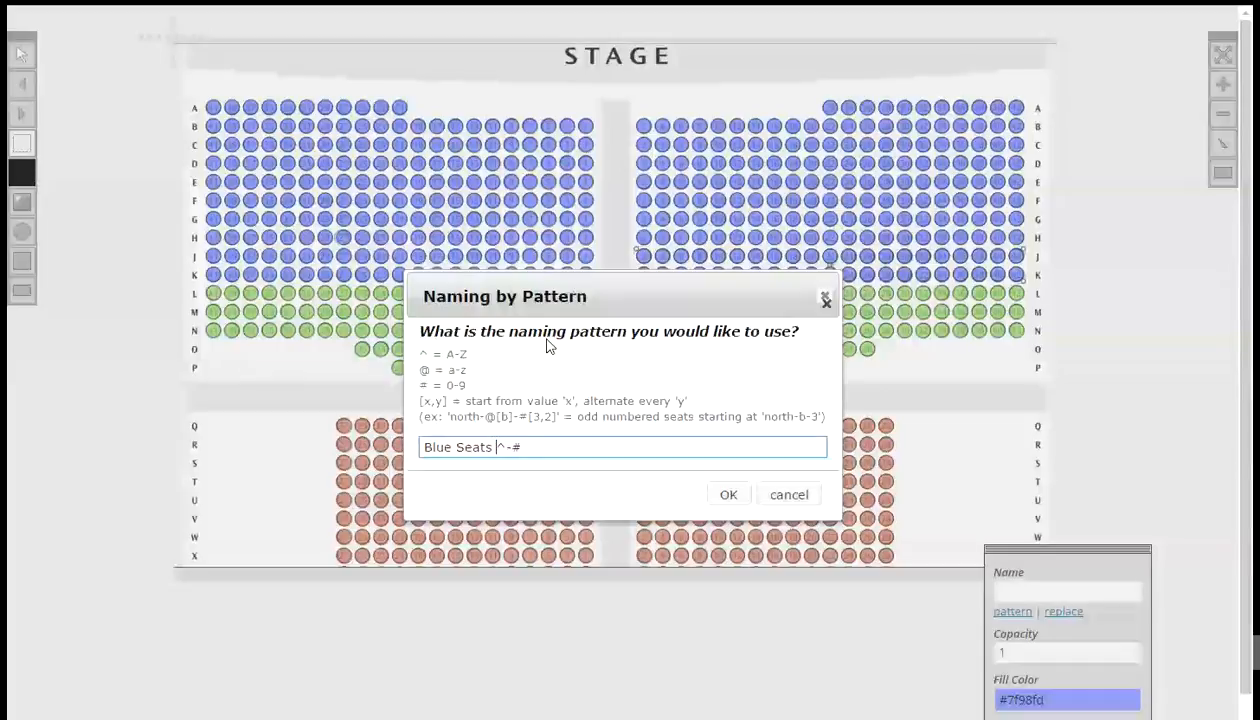
pyautogui.write('-')
pyautogui.press('Right')
pyautogui.write(']')
pyautogui.press('End')
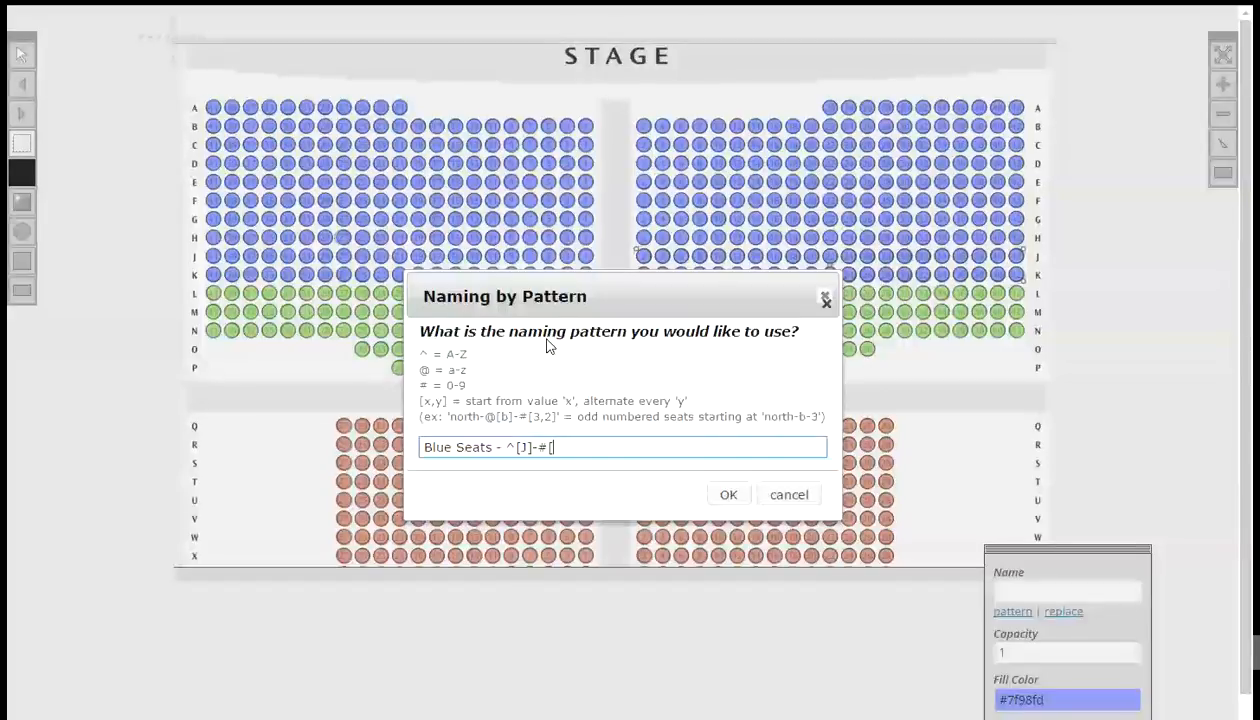
pyautogui.write('[2,2')
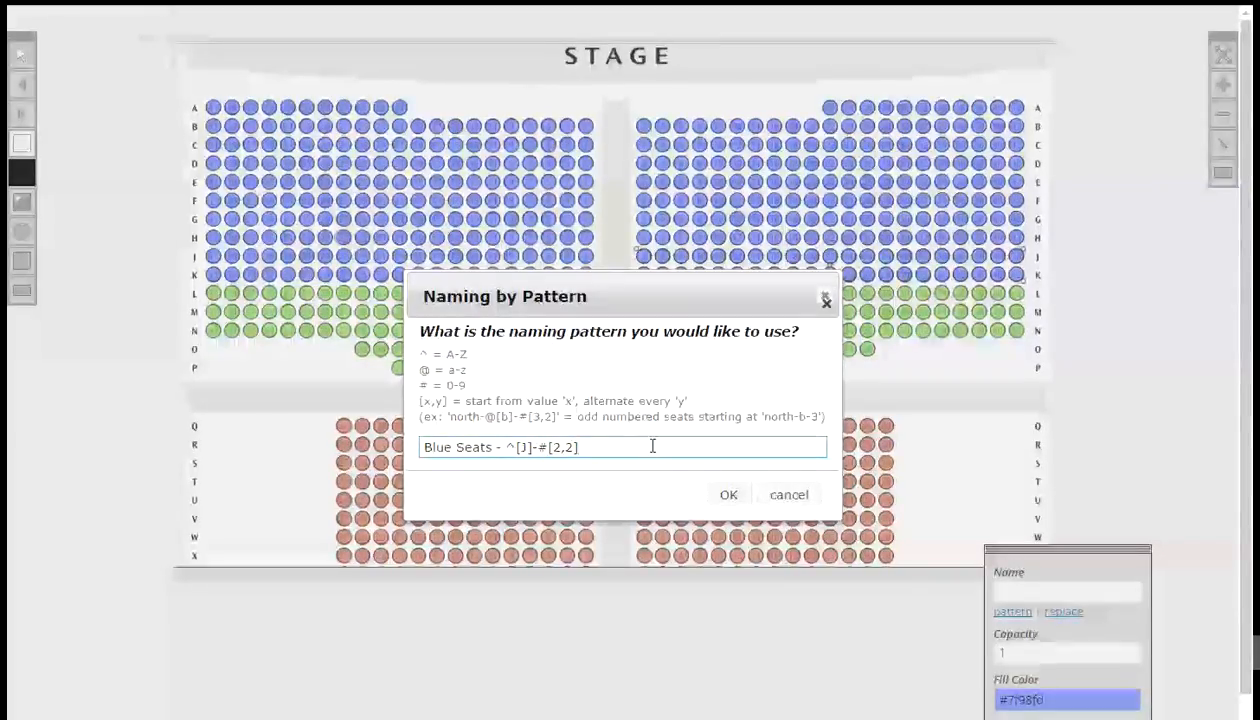
pyautogui.click(723, 496)
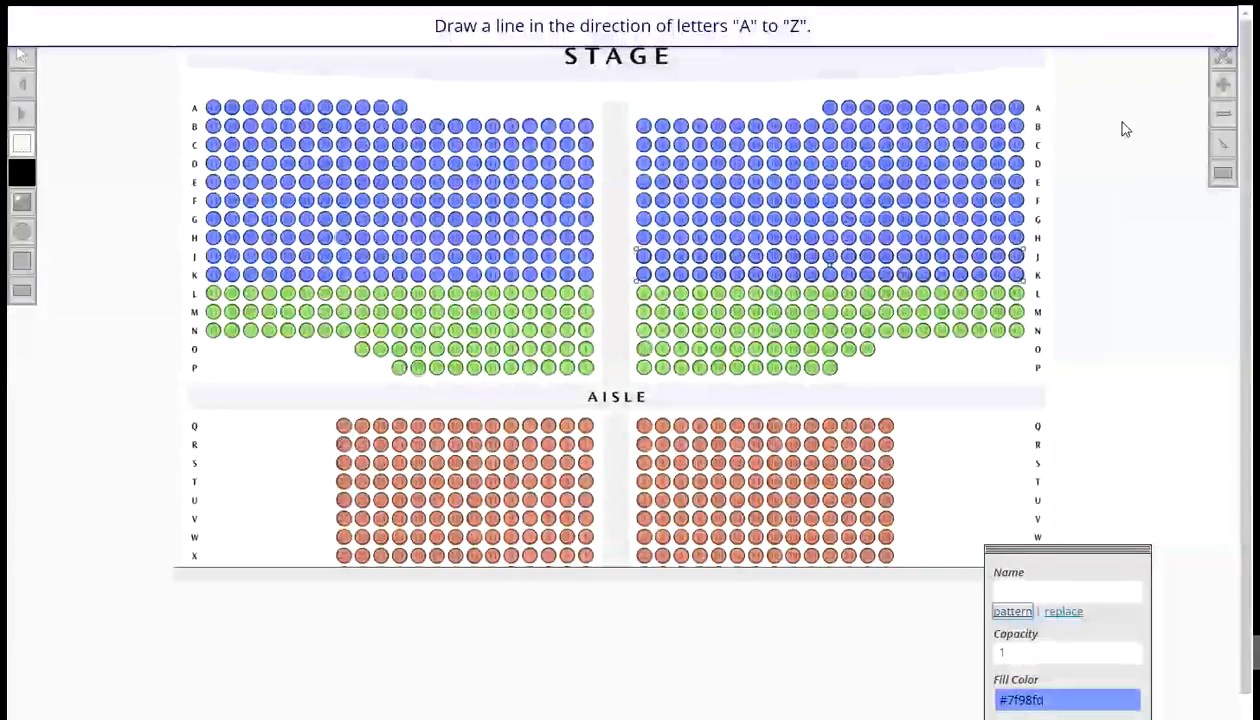
pyautogui.moveTo(1120, 120)
pyautogui.mouseDown()
pyautogui.moveTo(1122, 273)
pyautogui.moveTo(1167, 248)
pyautogui.moveTo(1184, 258)
pyautogui.mouseUp()
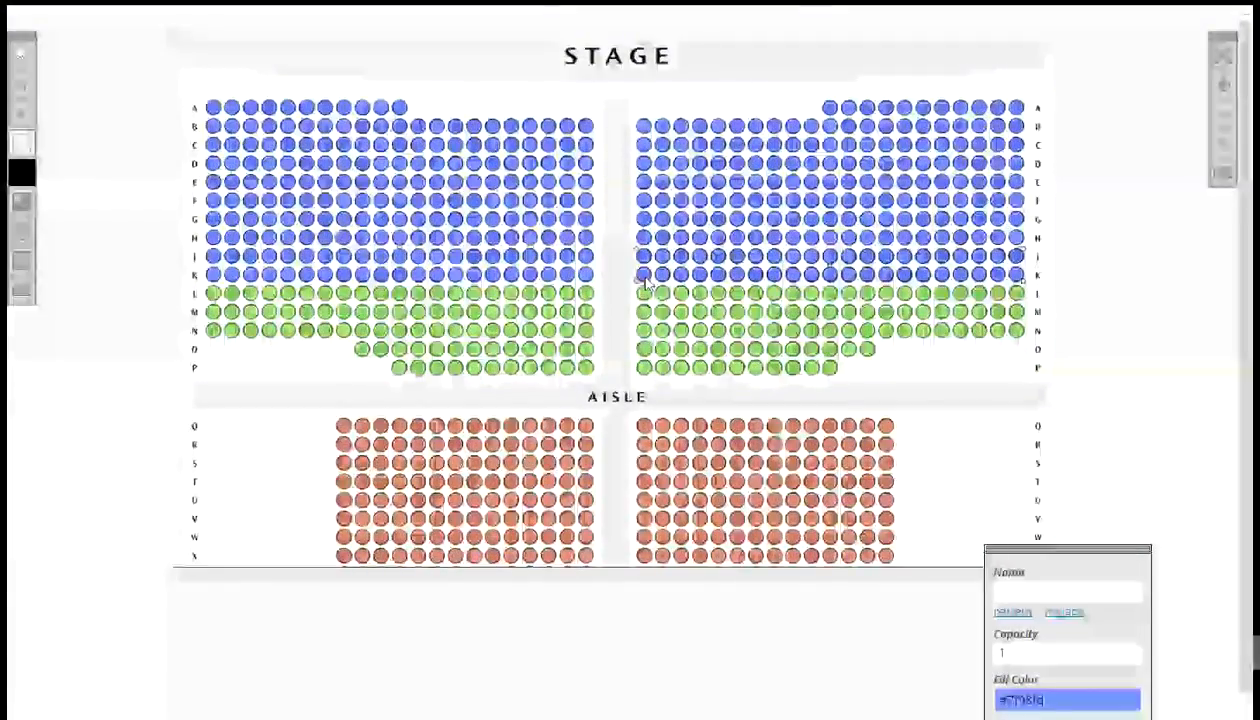
pyautogui.click(664, 279)
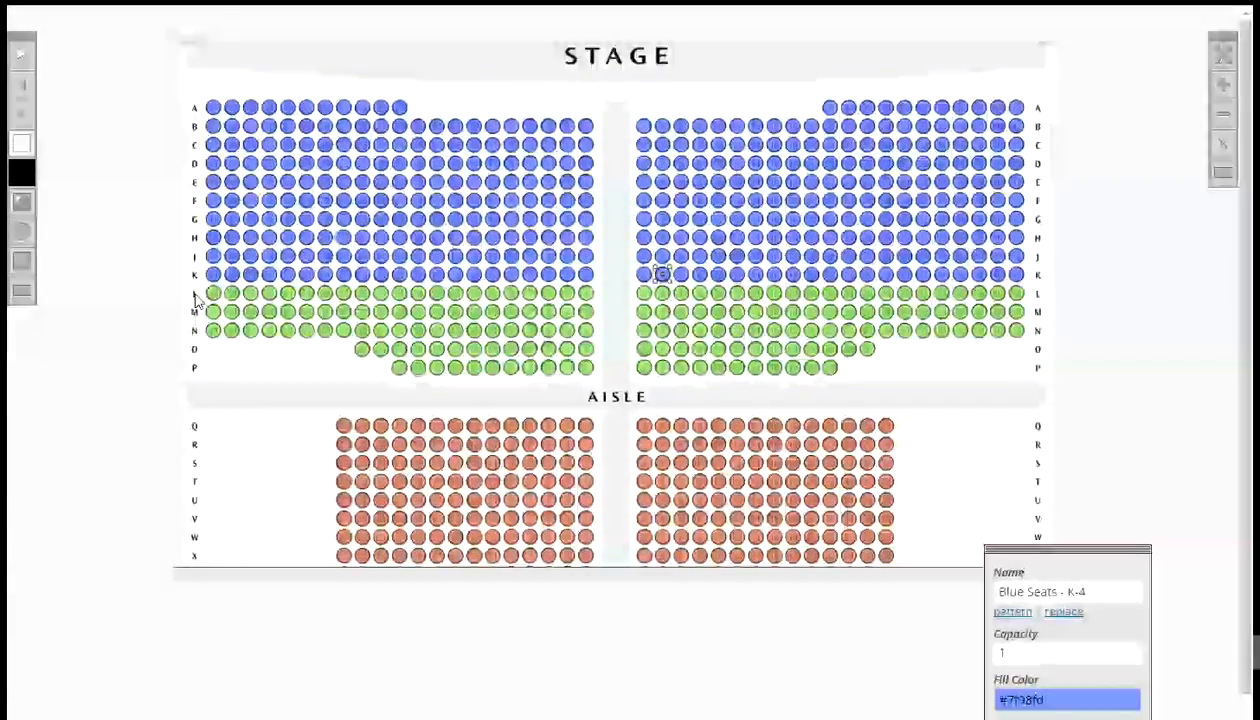
# - Marquee-select left-section rows L to P, name them by pattern Green Seats - ^[L]-#[1,2], letters downward, numbers right to left, and check a seat's name
pyautogui.moveTo(196, 298); pyautogui.dragTo(599, 378)
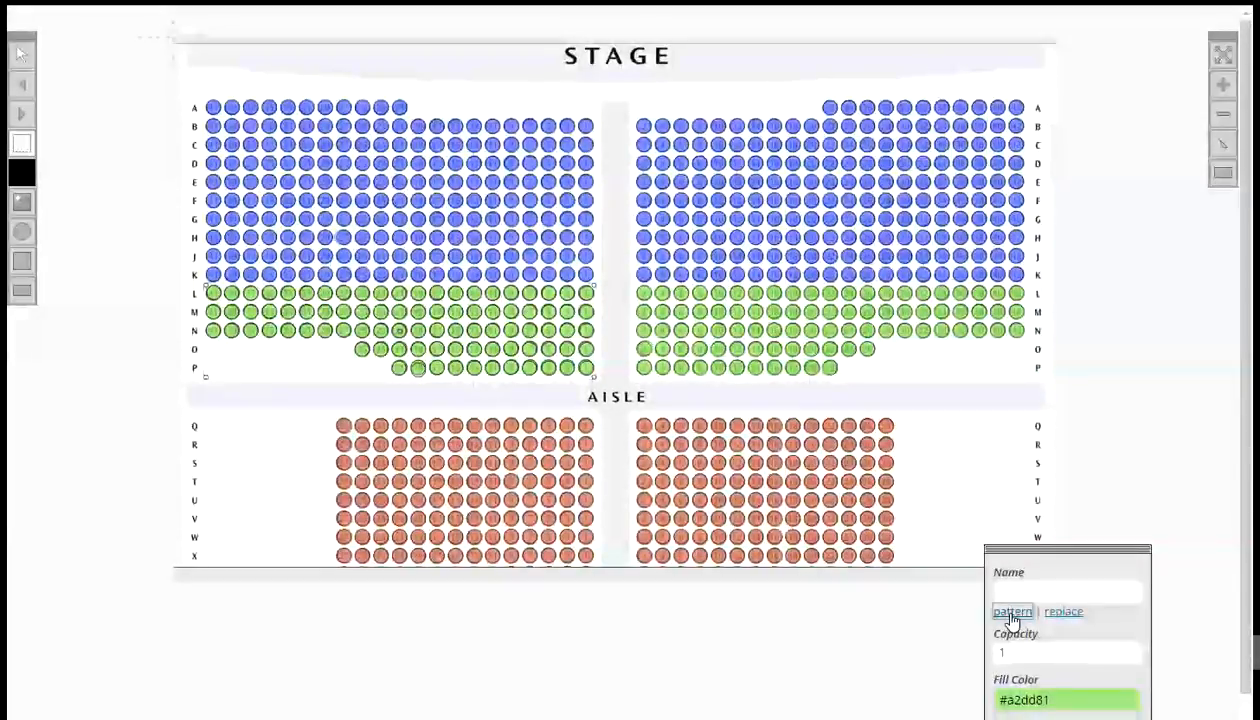
pyautogui.click(1012, 612)
pyautogui.moveTo(630, 305); pyautogui.dragTo(641, 417)
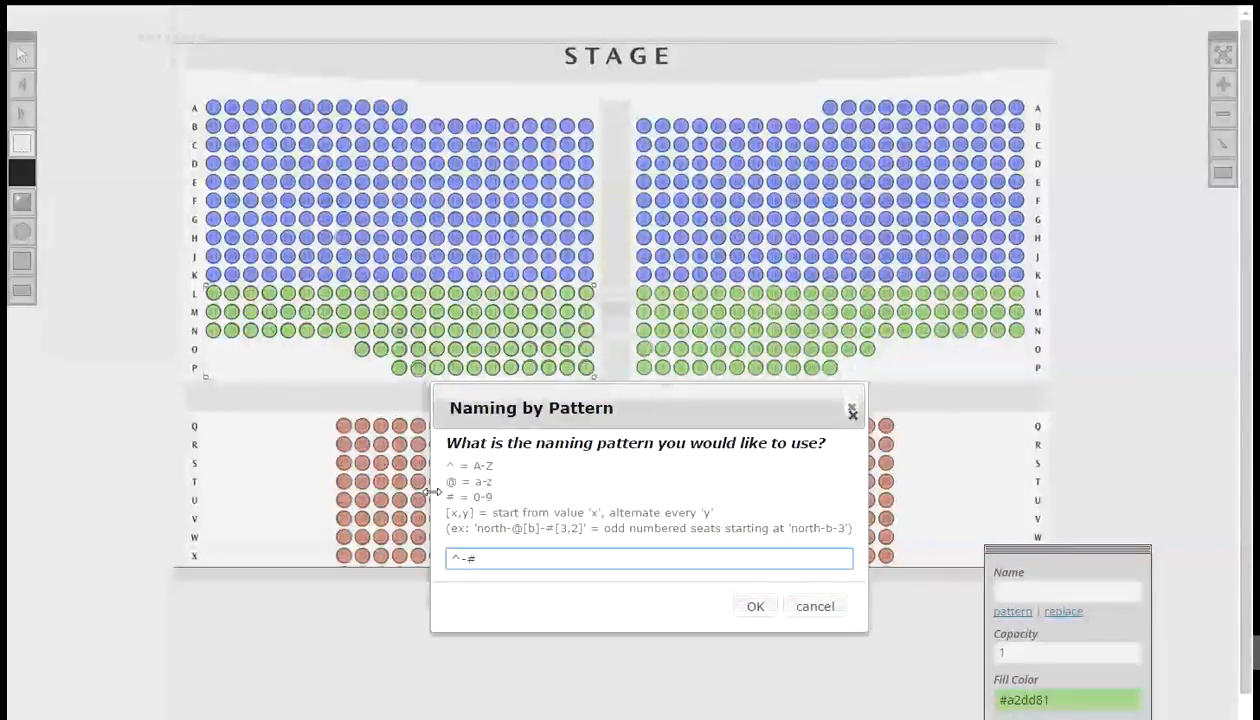
pyautogui.click(448, 558)
pyautogui.write('Green S')
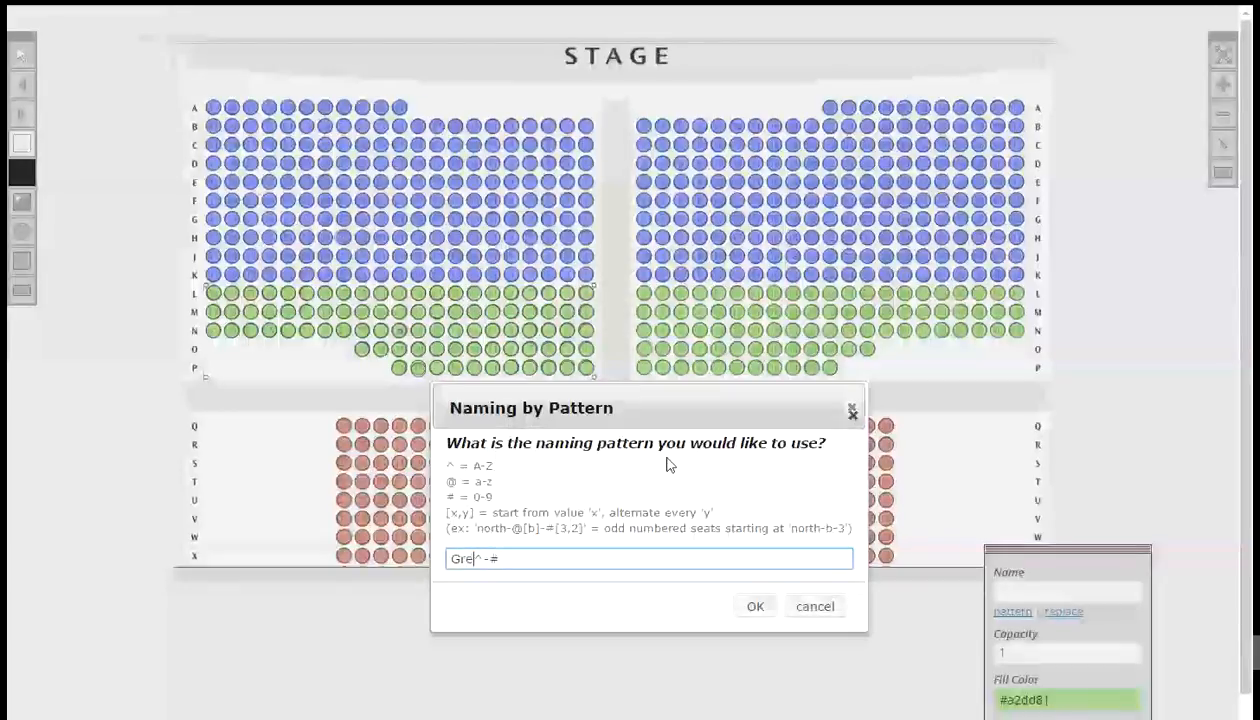
pyautogui.write('eats')
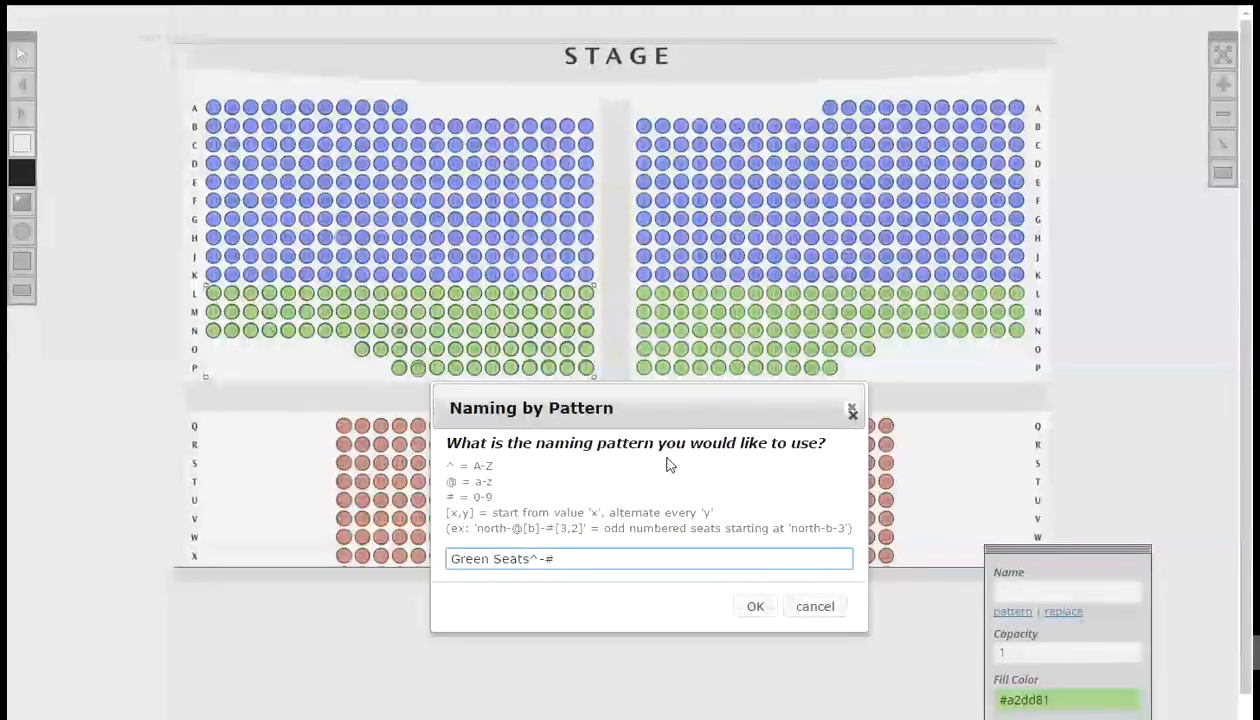
pyautogui.write(' -')
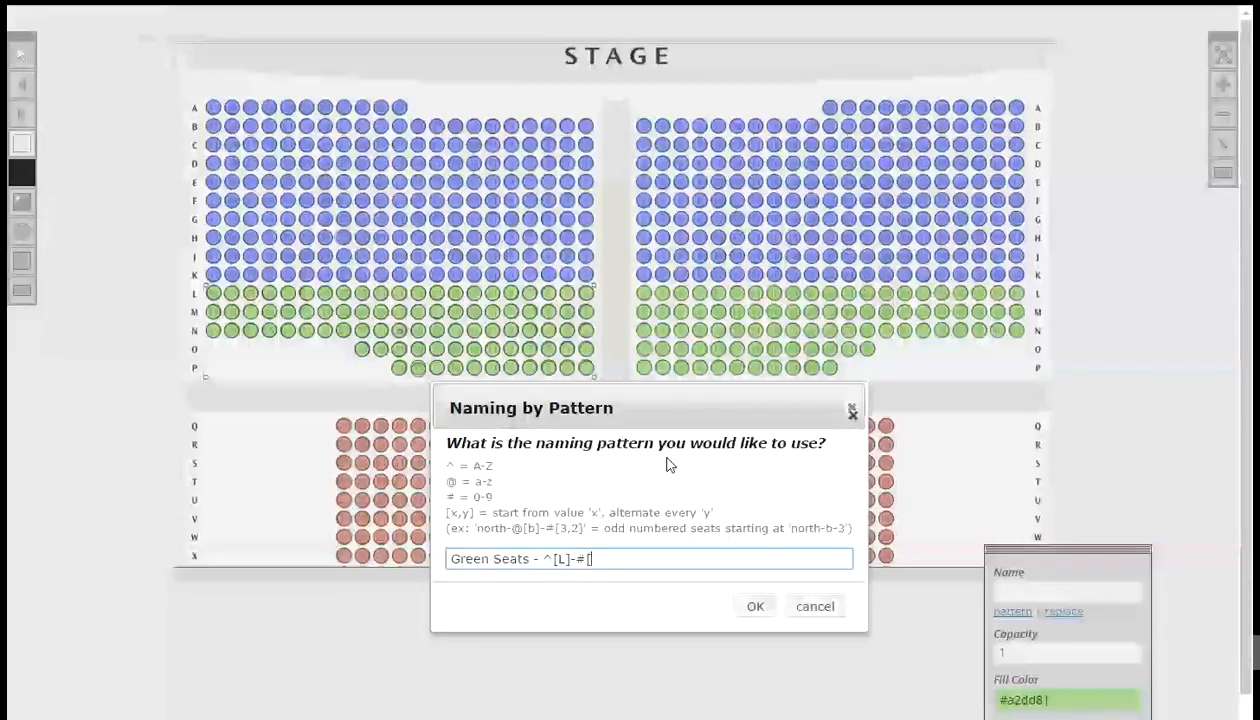
pyautogui.write('1')
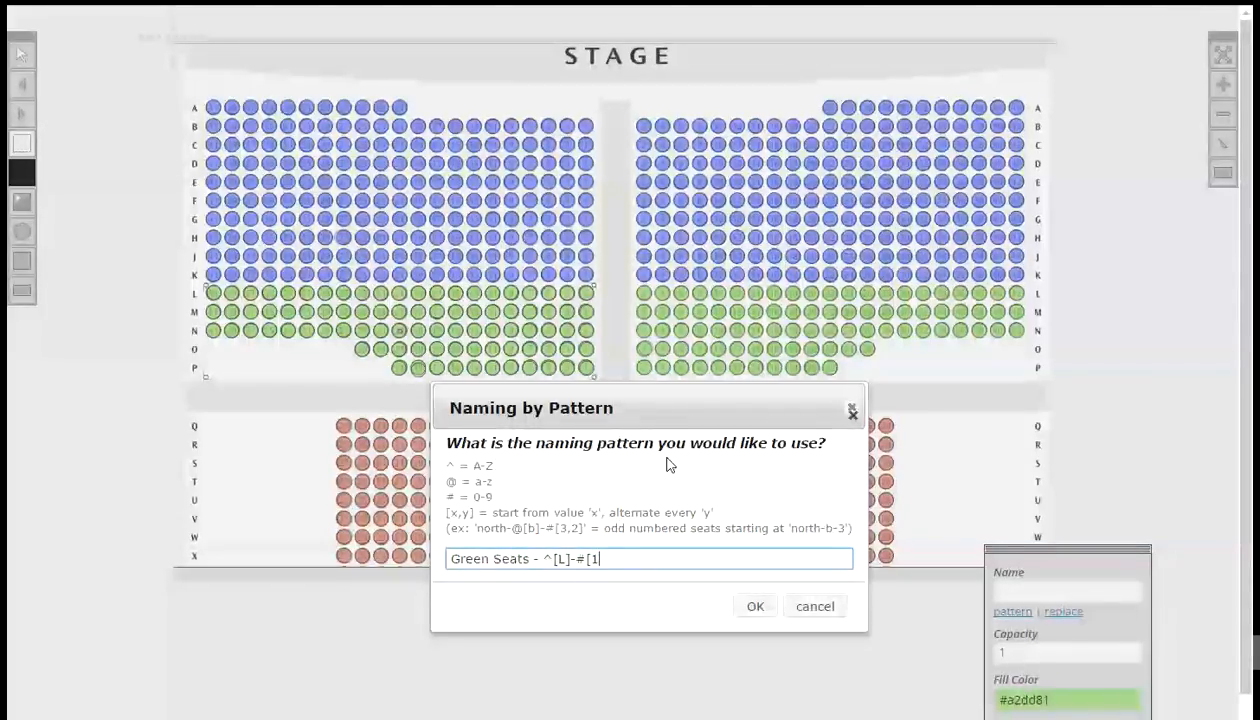
pyautogui.write(',2]')
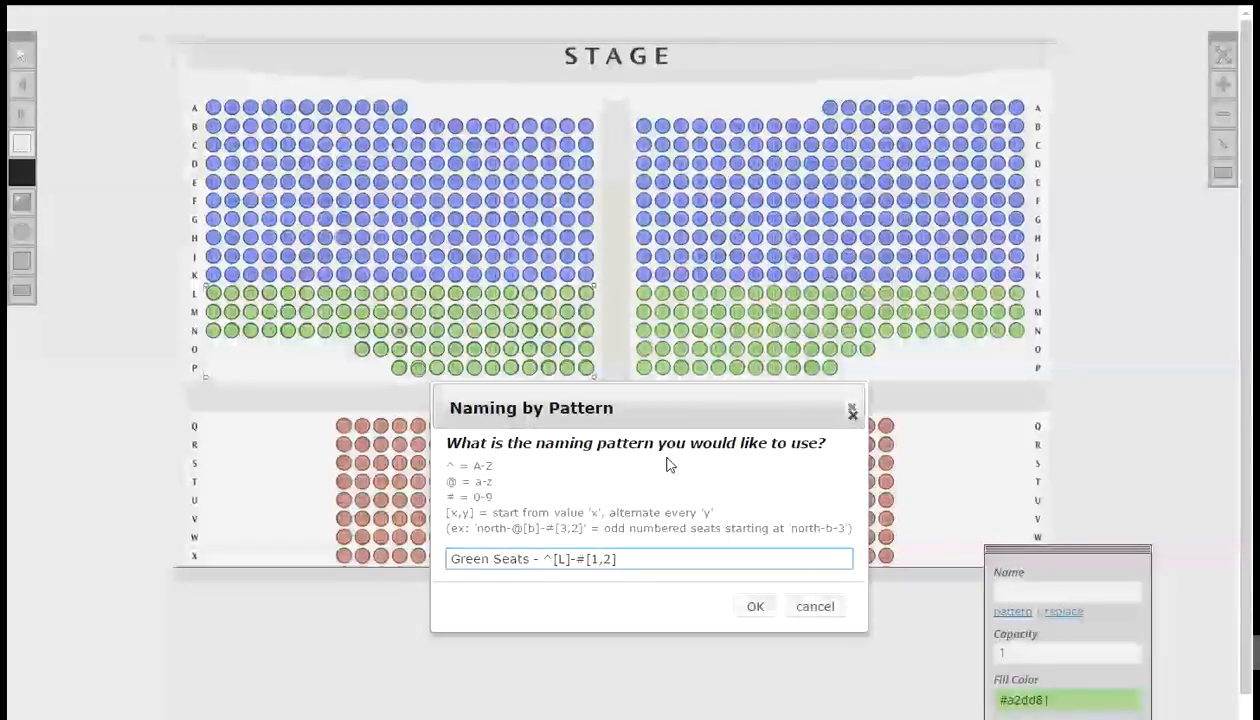
pyautogui.click(755, 607)
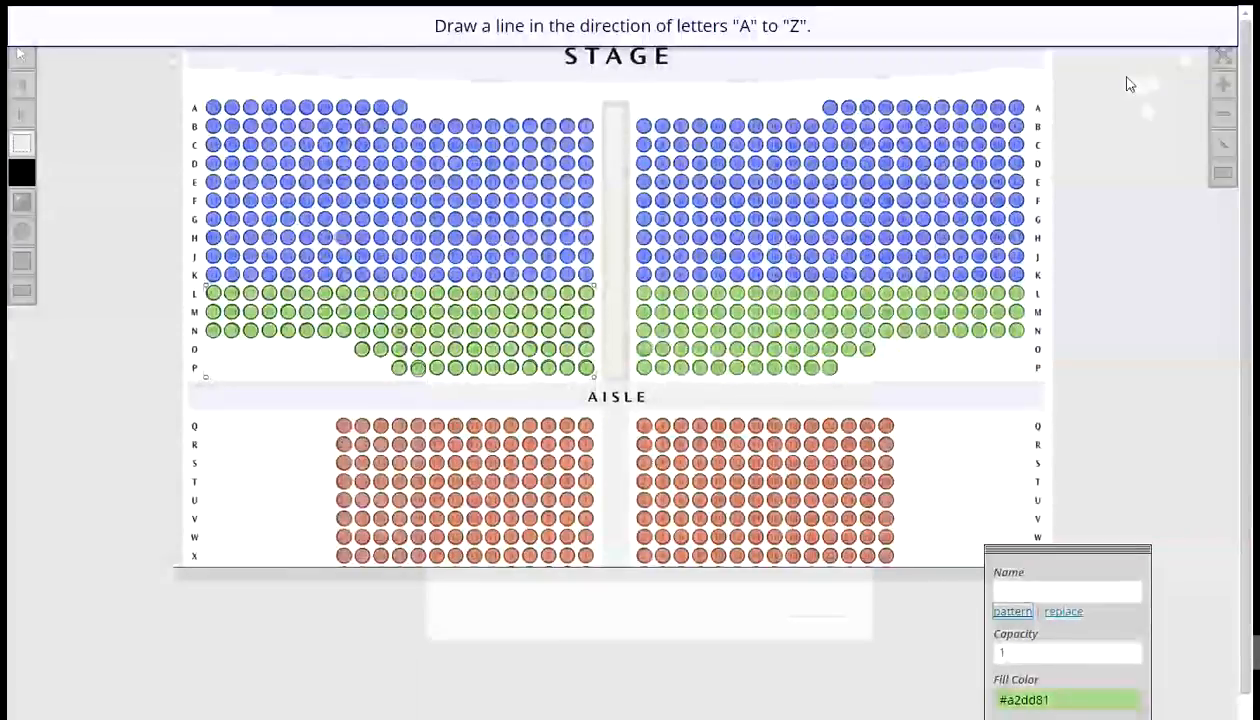
pyautogui.moveTo(1094, 76); pyautogui.dragTo(1094, 272)
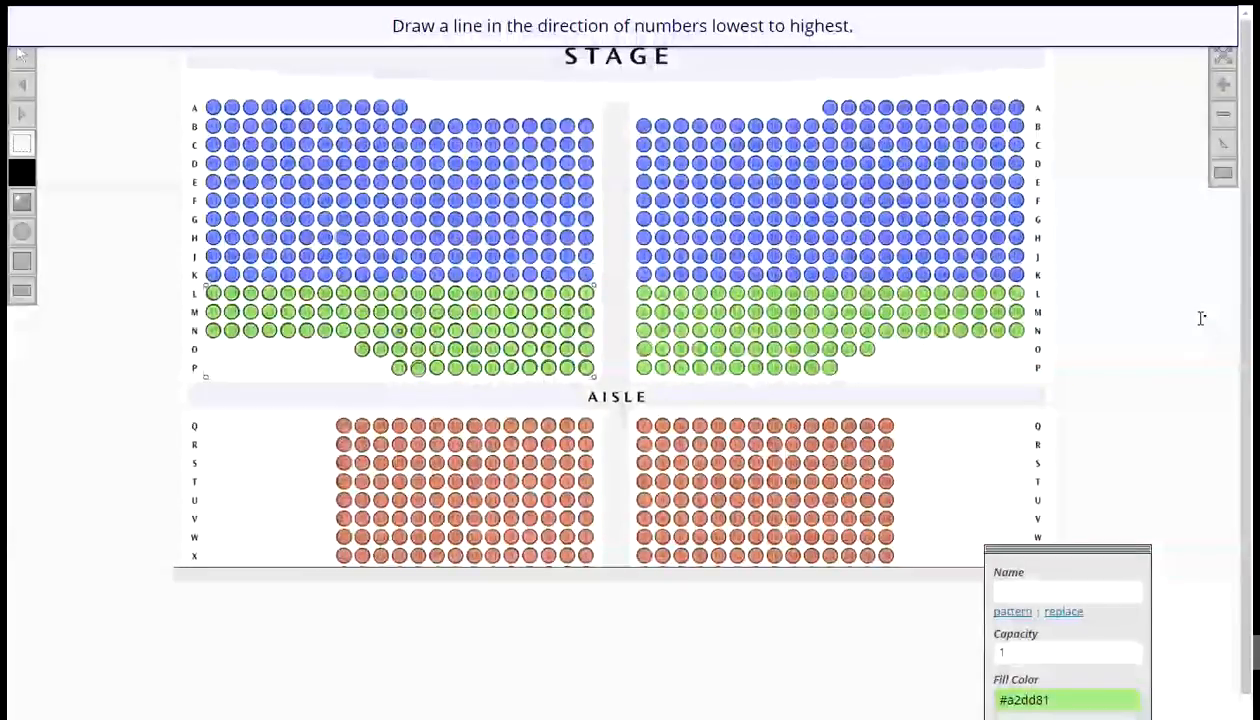
pyautogui.moveTo(1201, 318); pyautogui.dragTo(1094, 315)
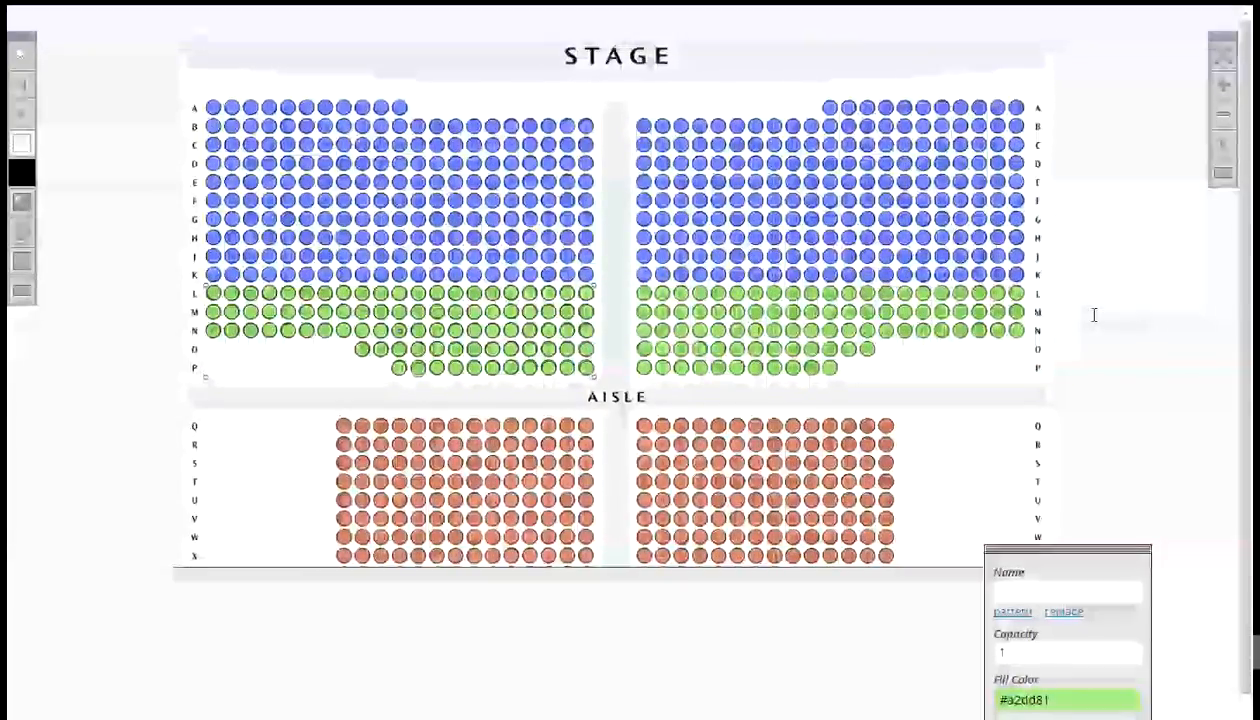
pyautogui.click(399, 369)
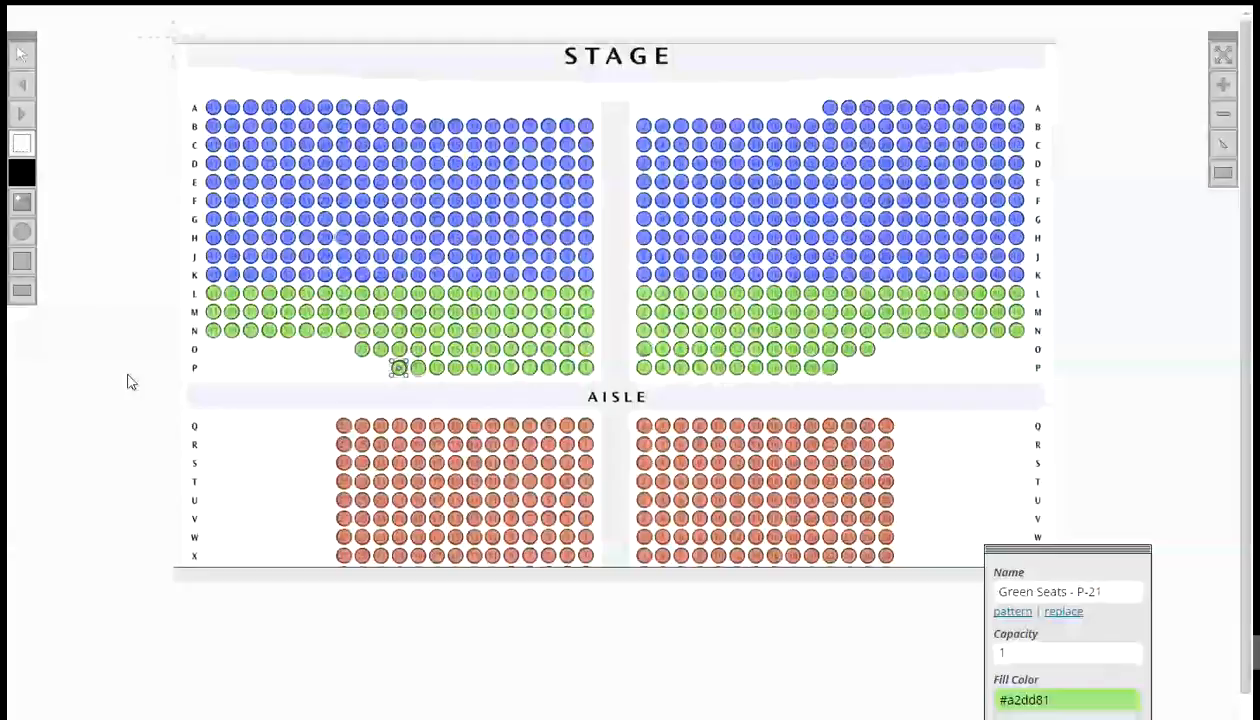
# - Marquee-select right-section rows L to P, name them by pattern Green Seats - ^[L]-#[2,2], letters downward, numbers left to right, and check a seat's name
pyautogui.click(22, 143)
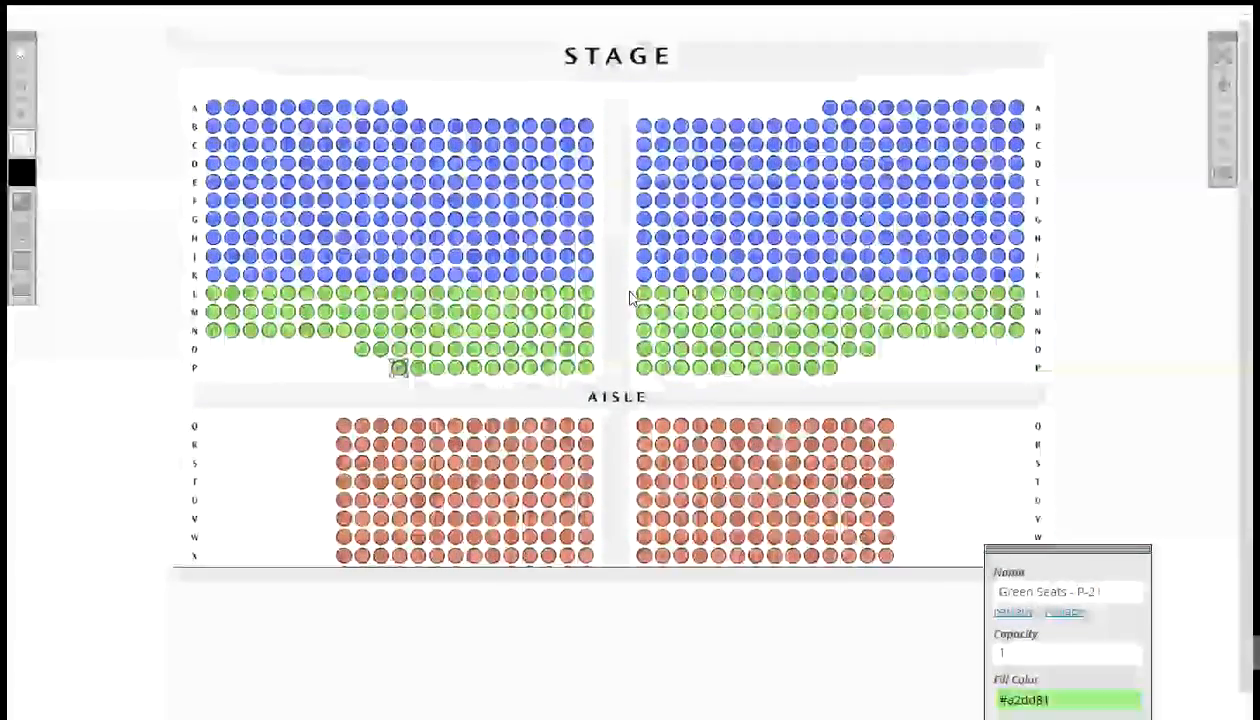
pyautogui.moveTo(629, 291); pyautogui.dragTo(1043, 370)
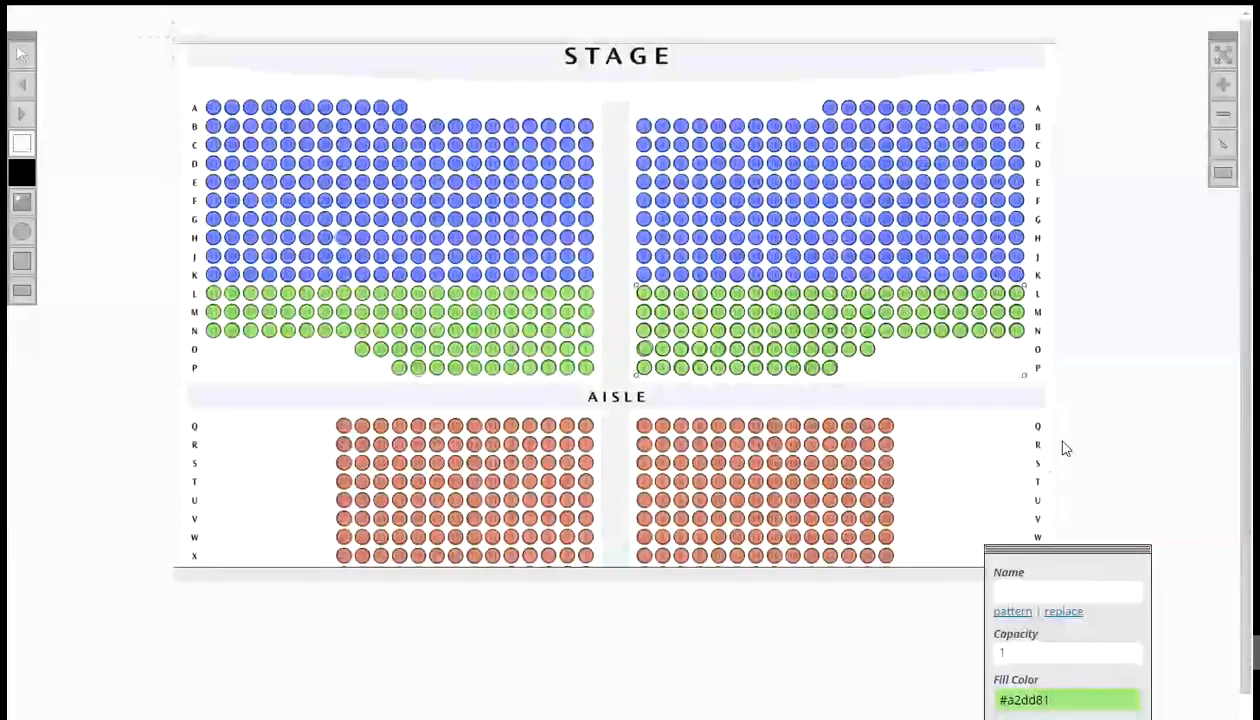
pyautogui.click(1013, 611)
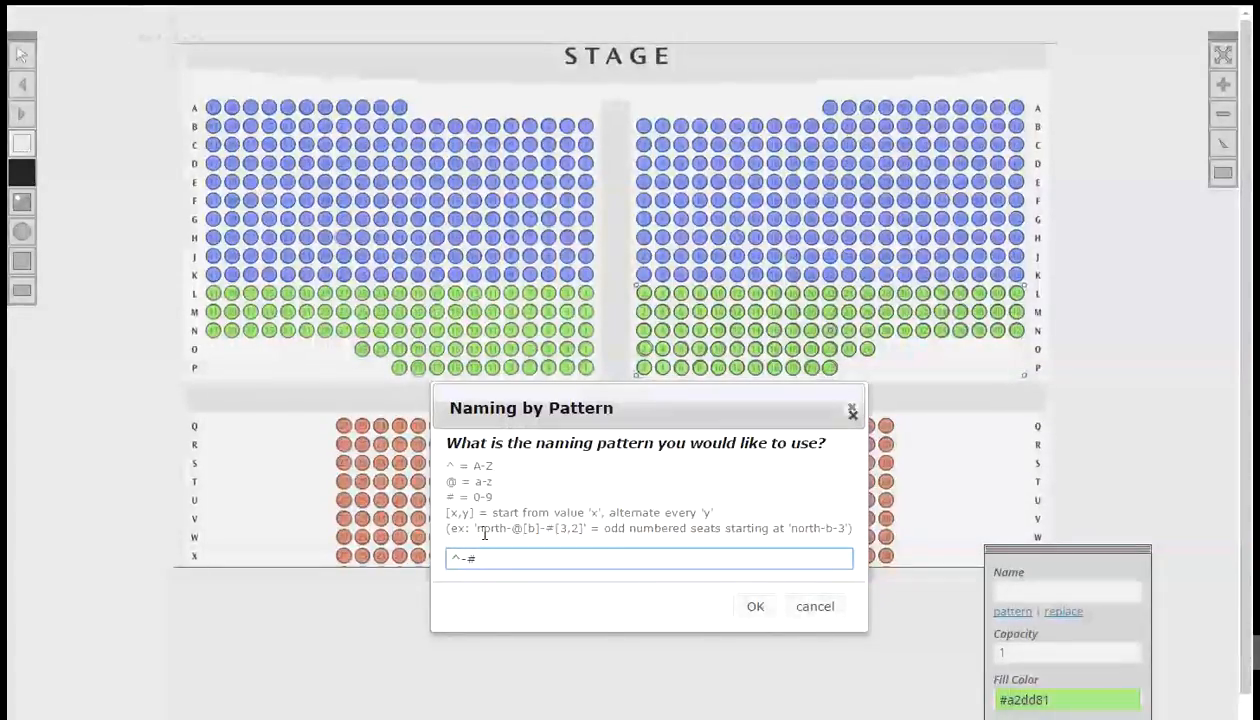
pyautogui.write('Gree')
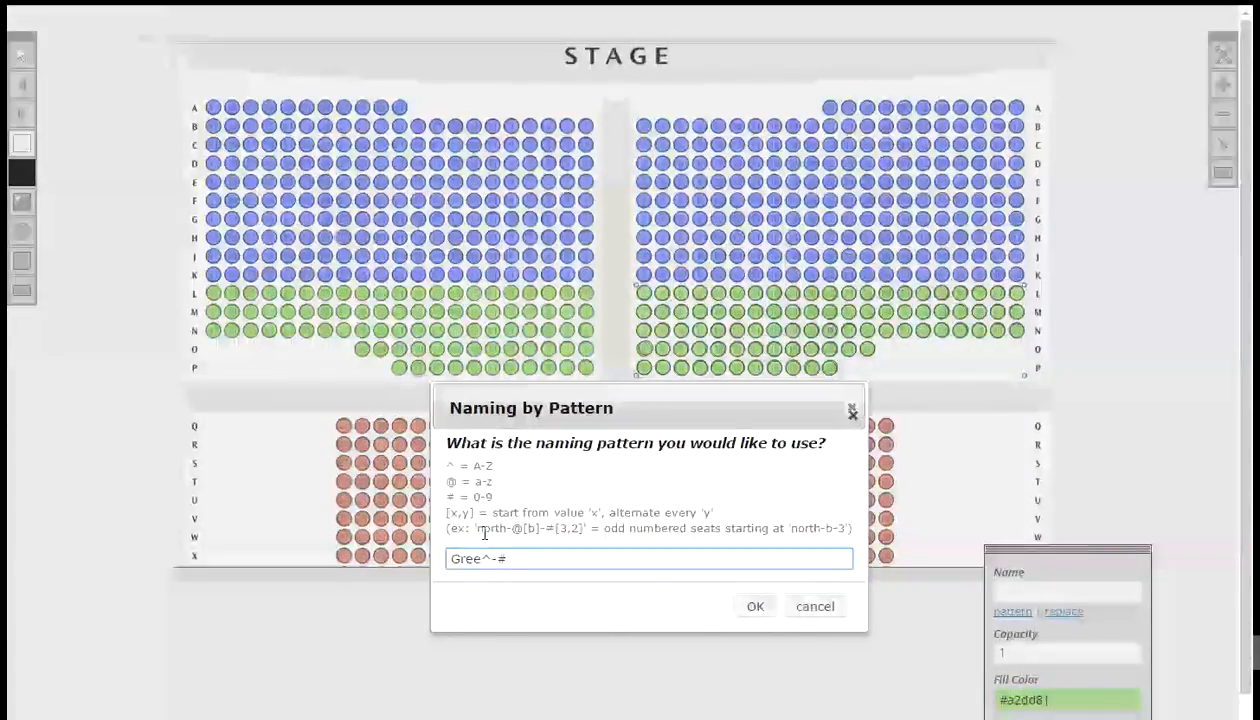
pyautogui.write('n S')
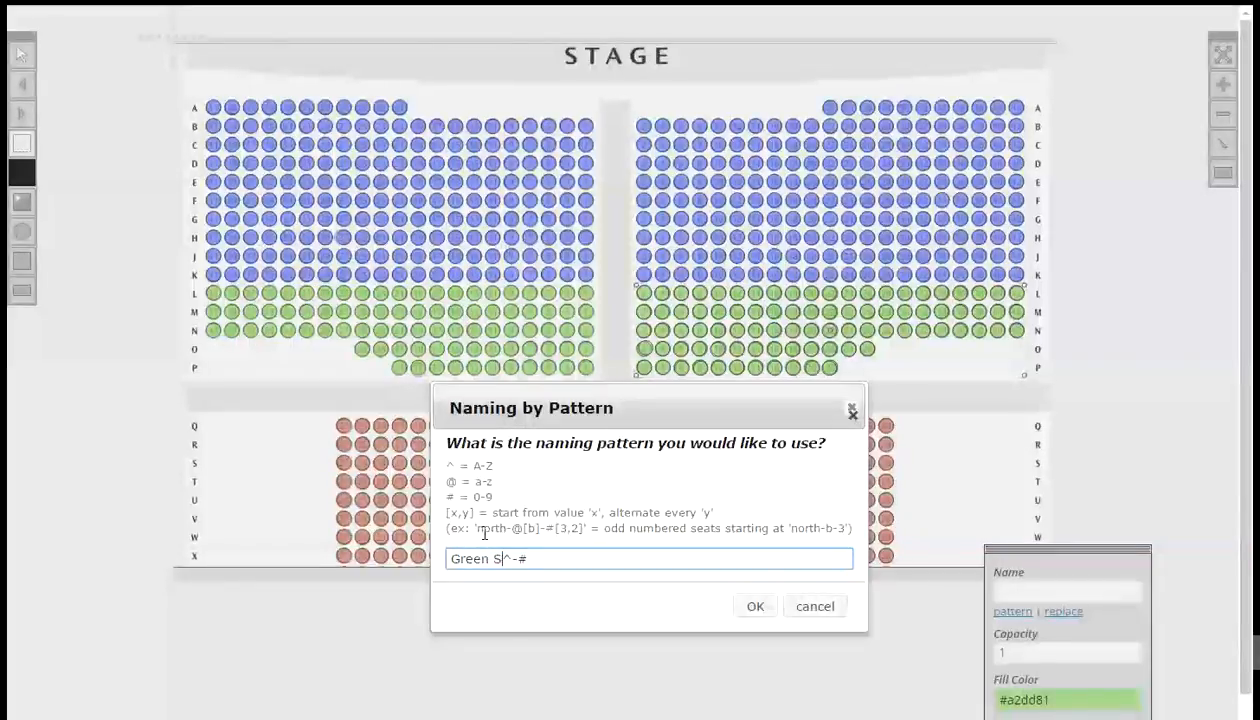
pyautogui.write('eats -')
pyautogui.press('Right')
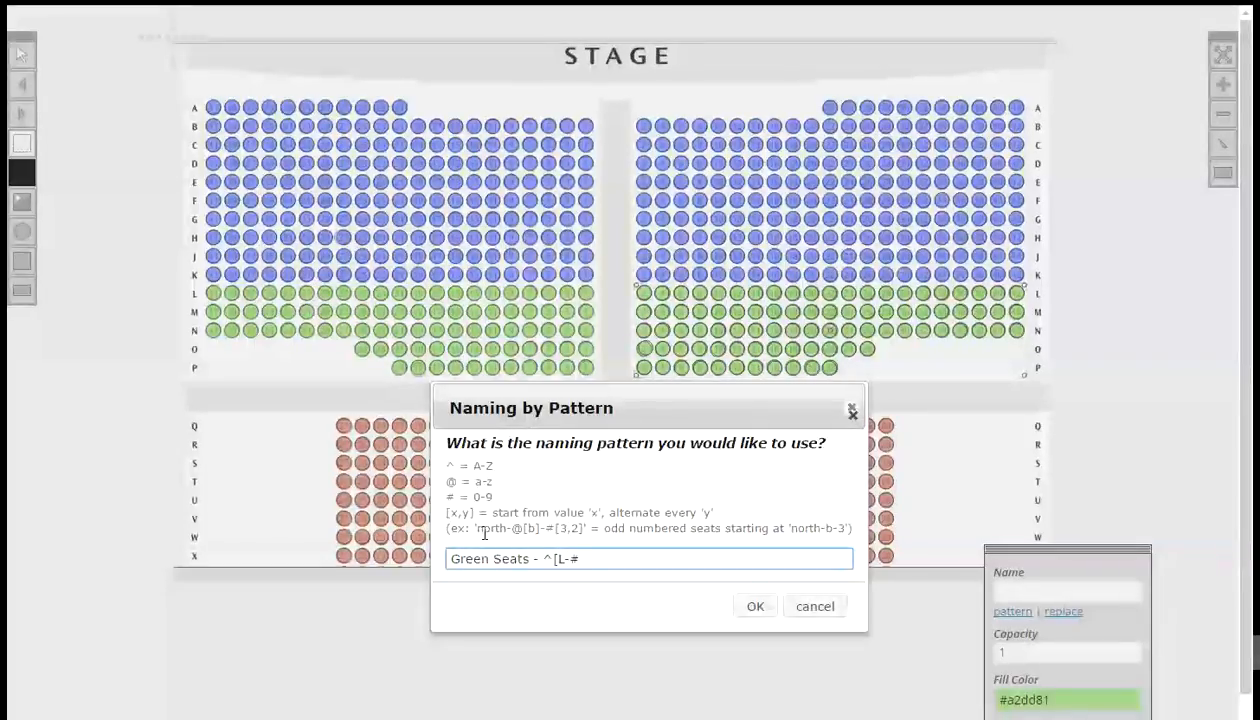
pyautogui.write('[L]')
pyautogui.click(755, 608)
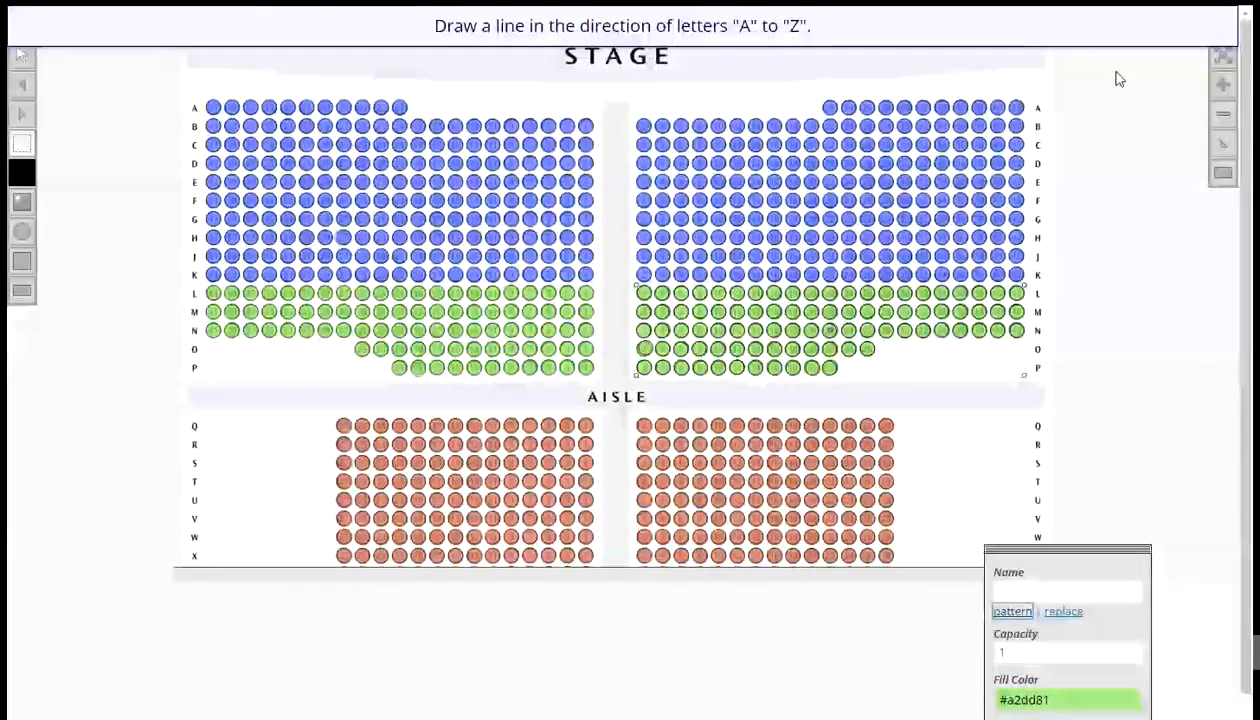
pyautogui.moveTo(1130, 71); pyautogui.dragTo(1132, 258)
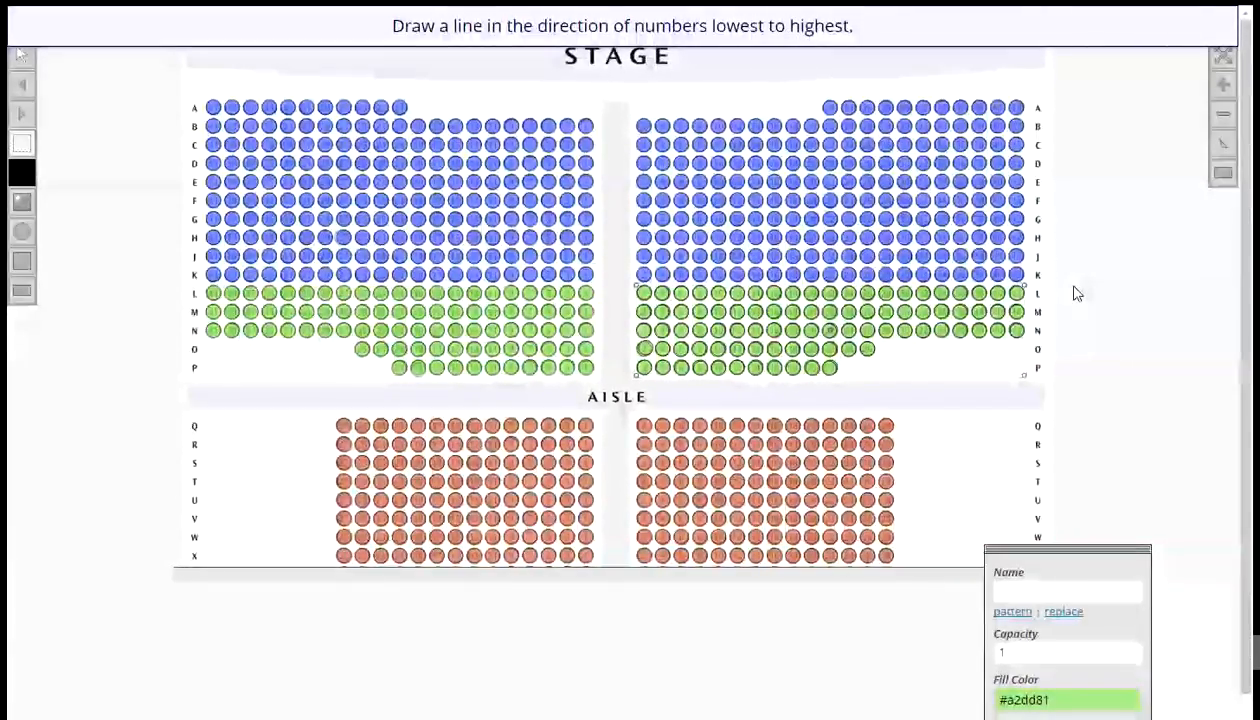
pyautogui.moveTo(1072, 287); pyautogui.dragTo(1201, 291)
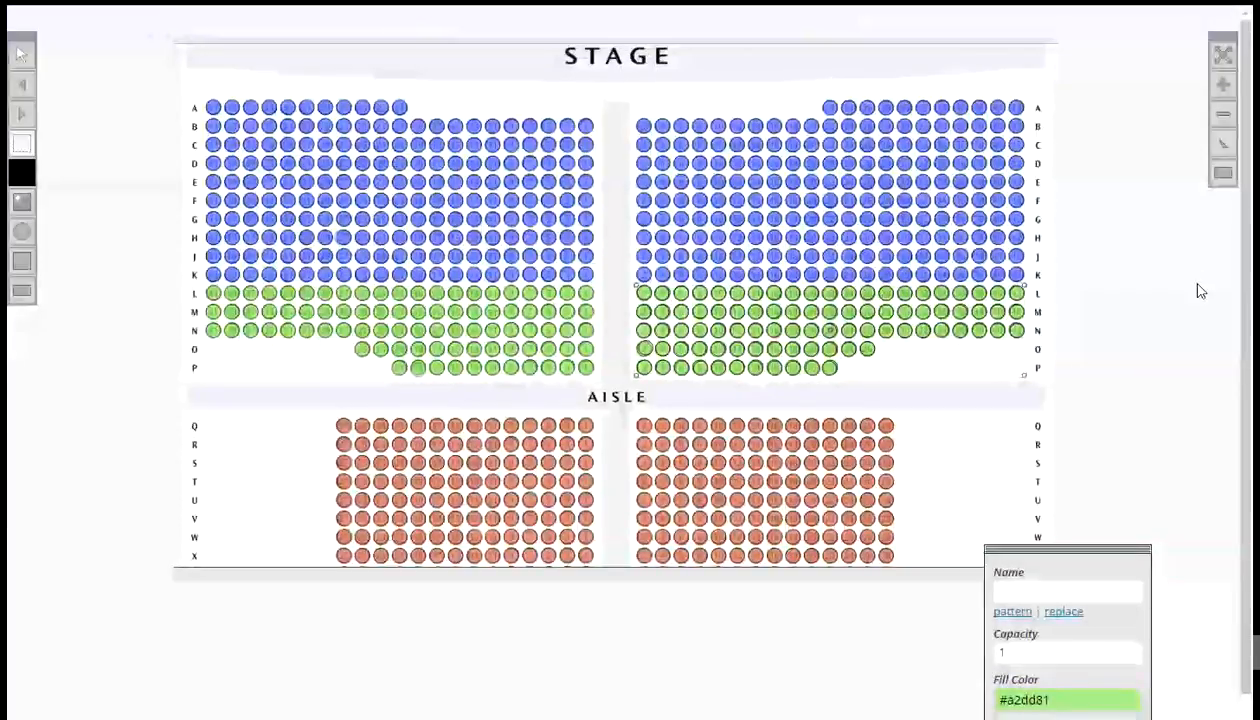
pyautogui.click(849, 351)
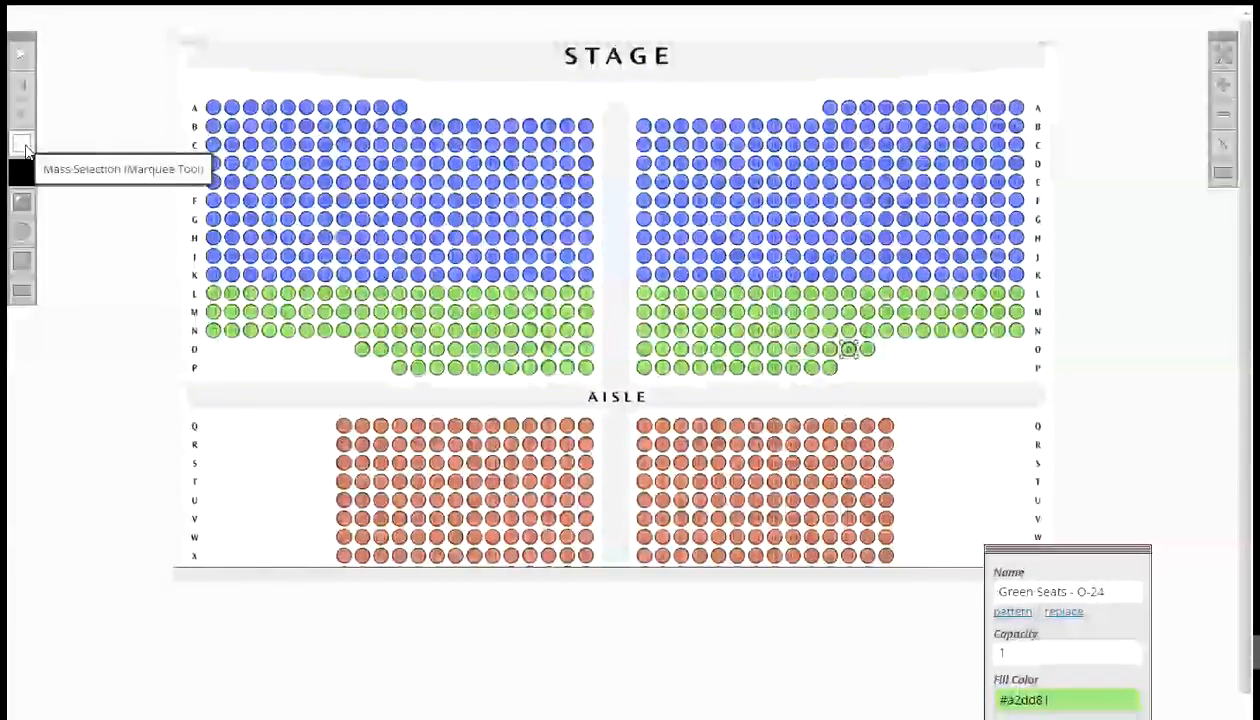
# - Marquee-select left-section rows Q to X, name them by pattern Brown Seats - ^[Q]-#[1,2], letters downward, numbers right to left, and check a seat's name
pyautogui.moveTo(248, 402); pyautogui.dragTo(603, 577)
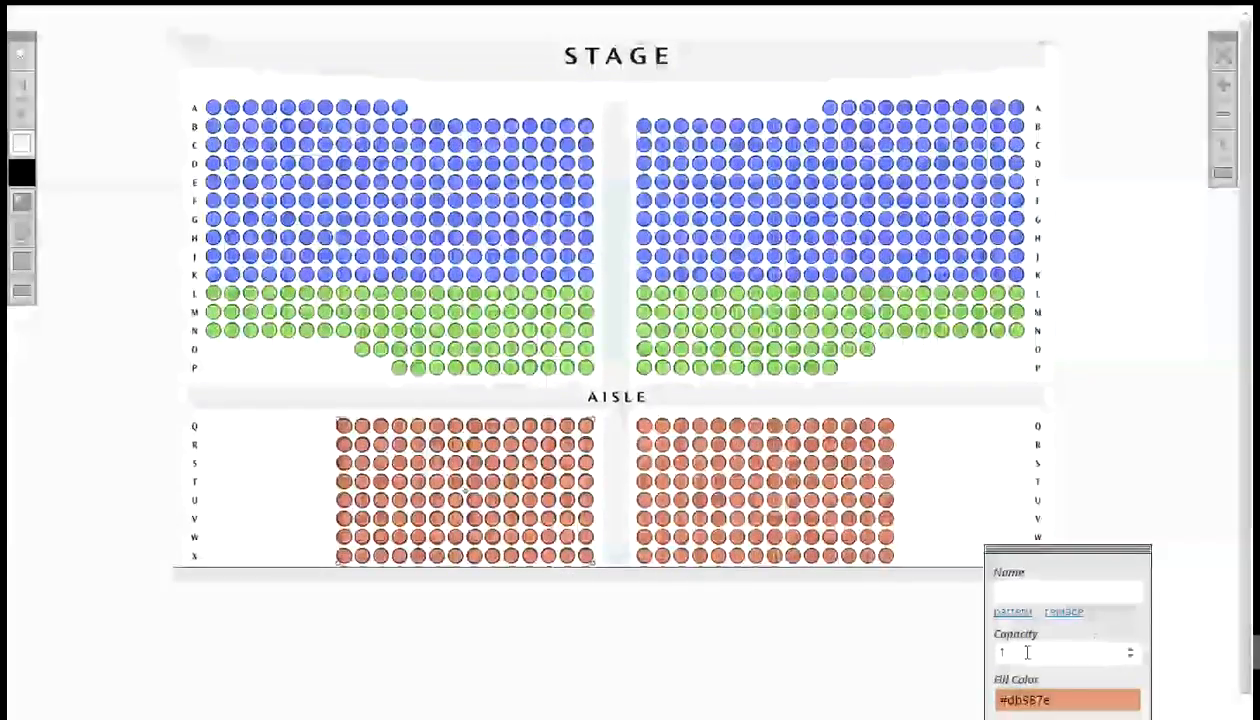
pyautogui.click(1018, 612)
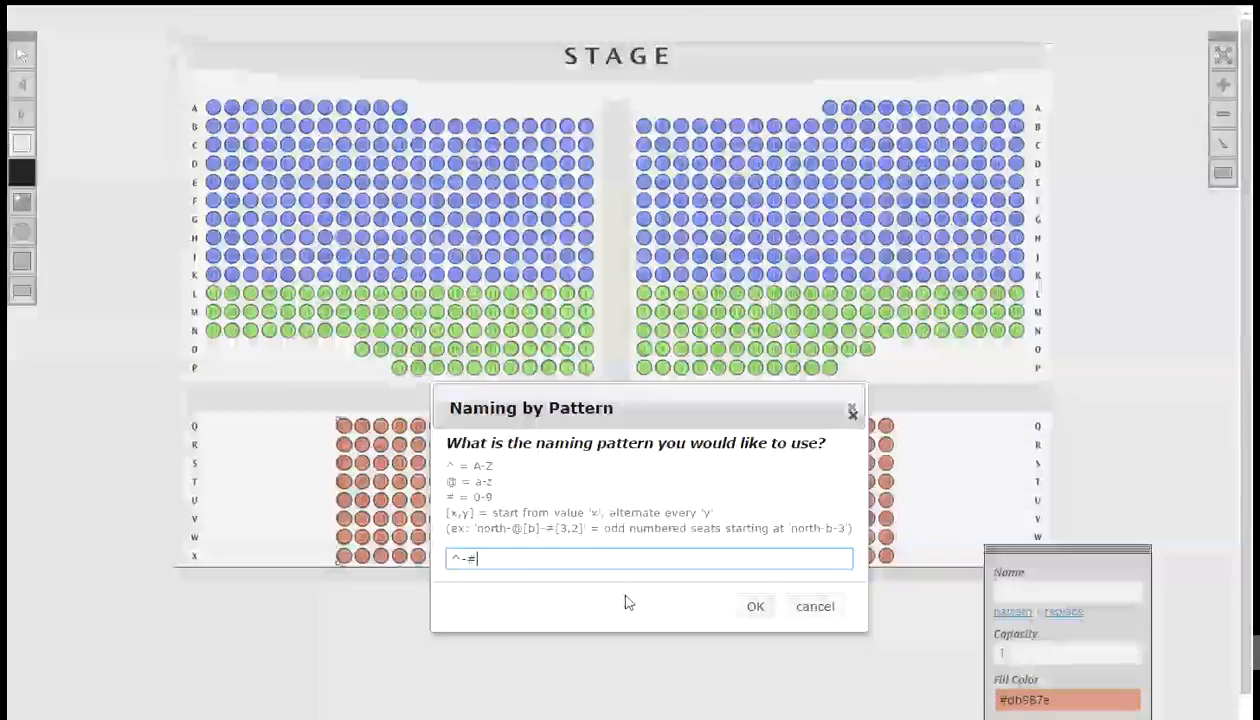
pyautogui.click(454, 561)
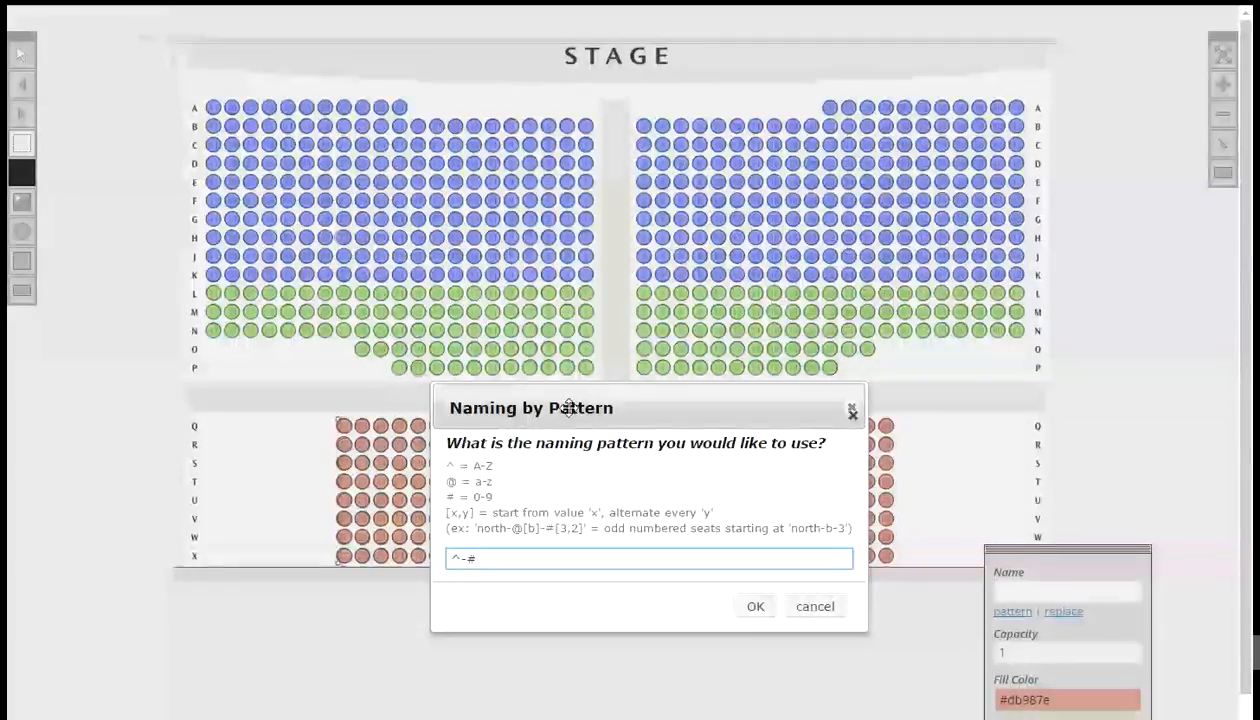
pyautogui.moveTo(568, 408); pyautogui.dragTo(683, 166)
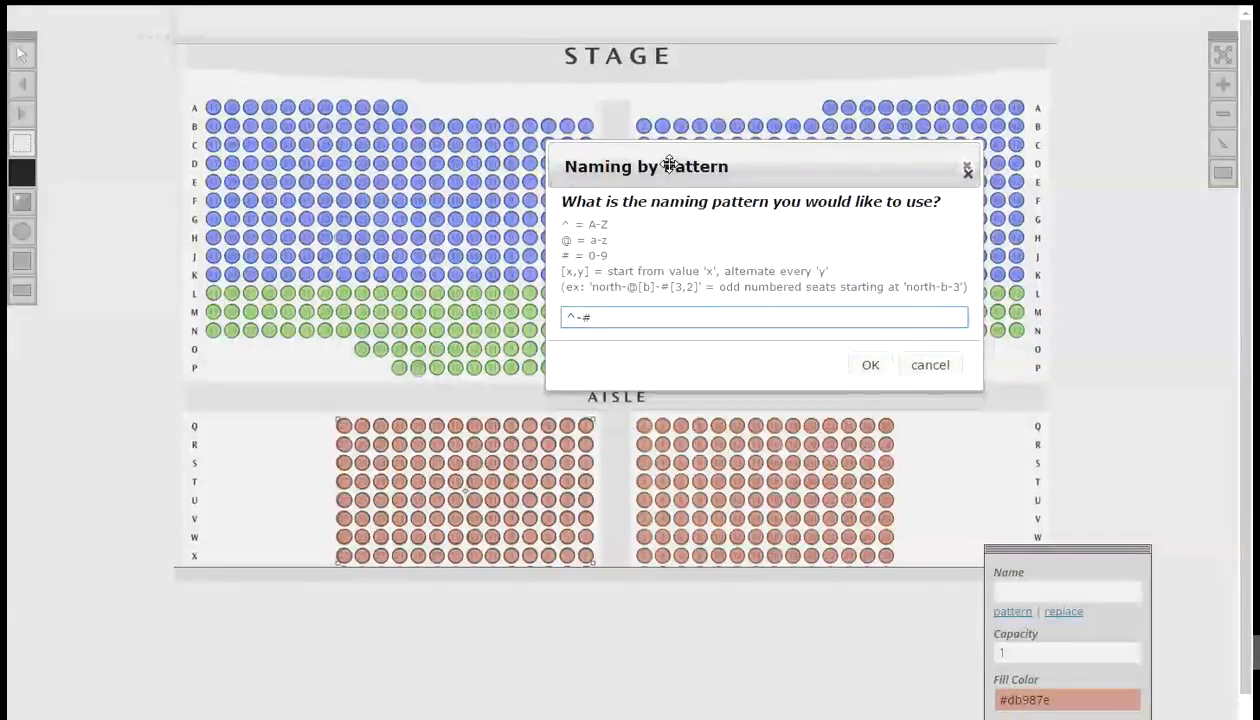
pyautogui.write('own')
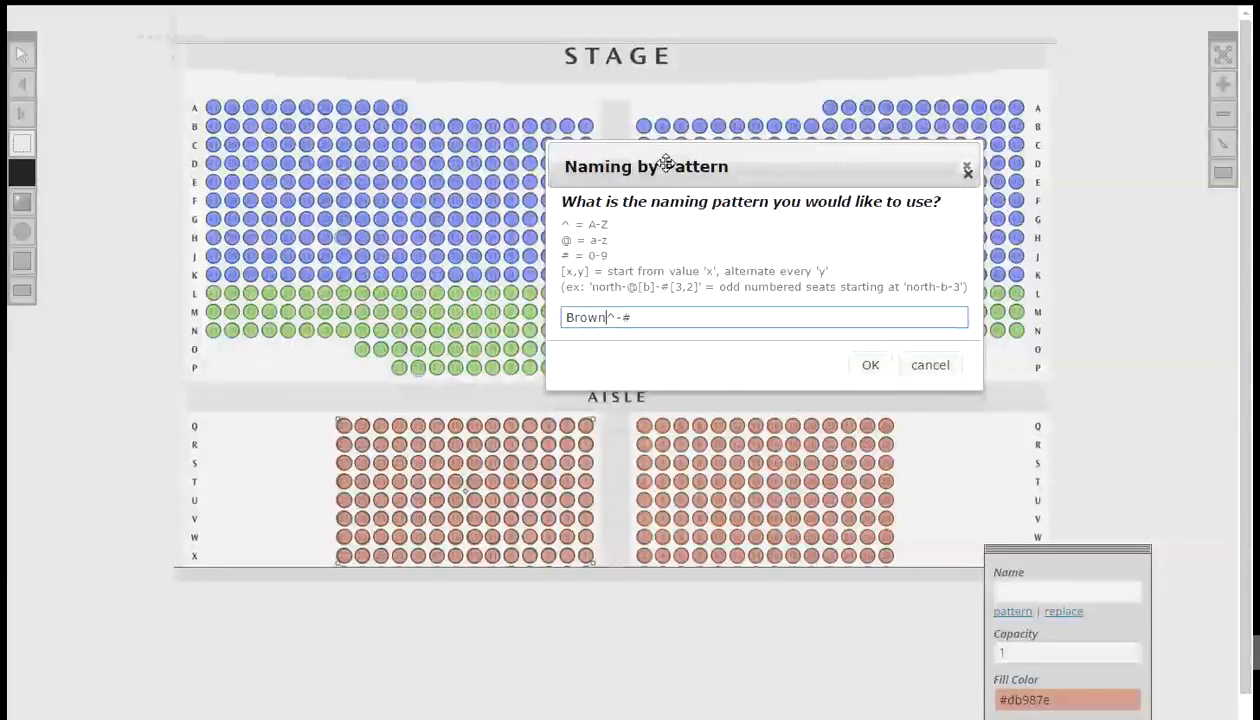
pyautogui.write(' Seats -')
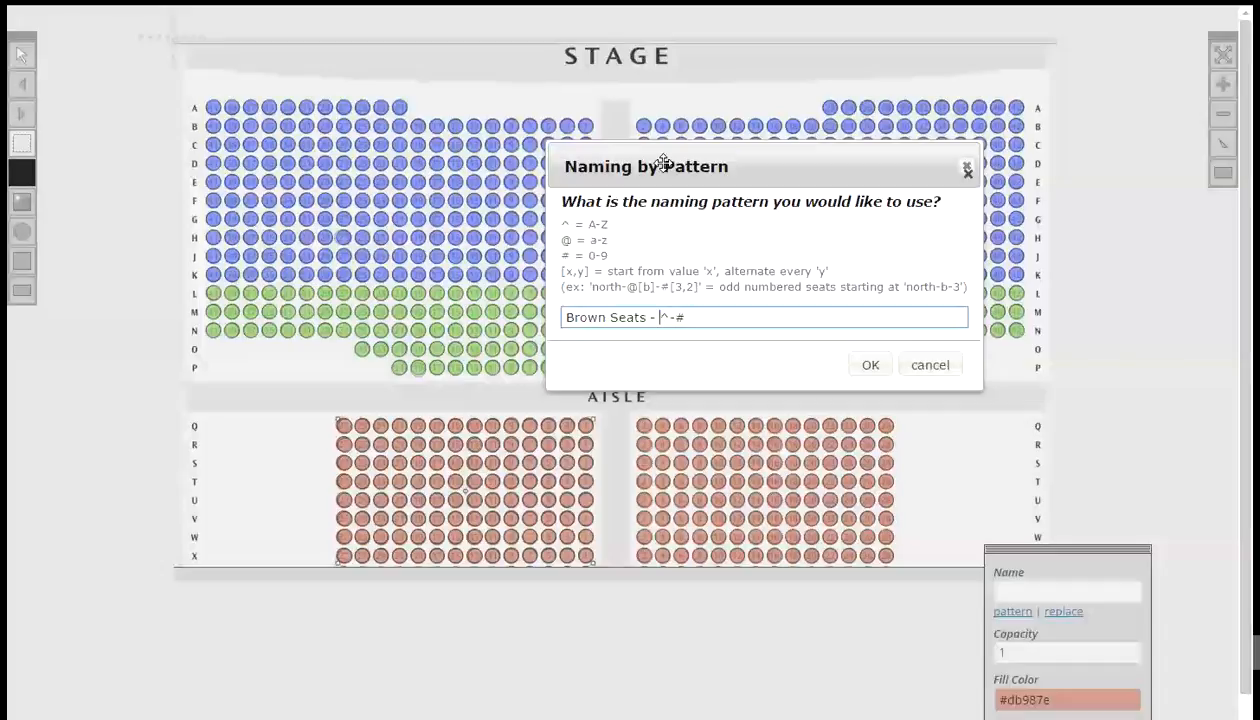
pyautogui.press('Right')
pyautogui.write('[')
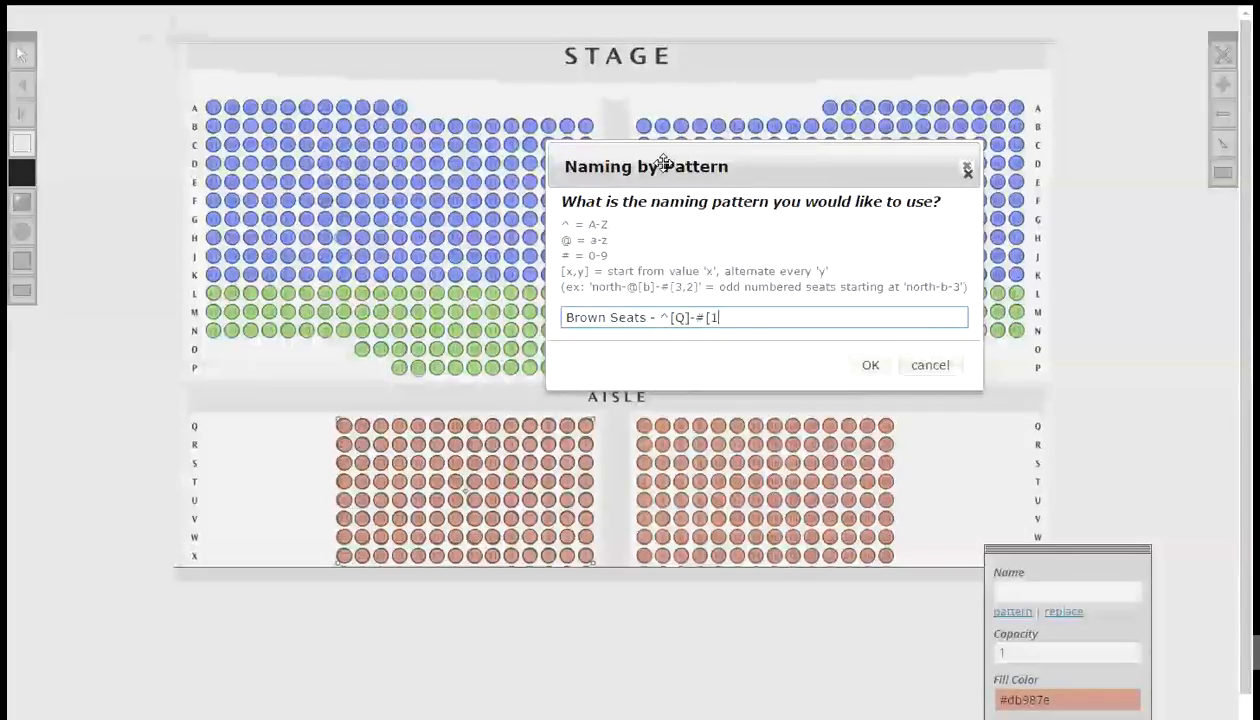
pyautogui.write(',1')
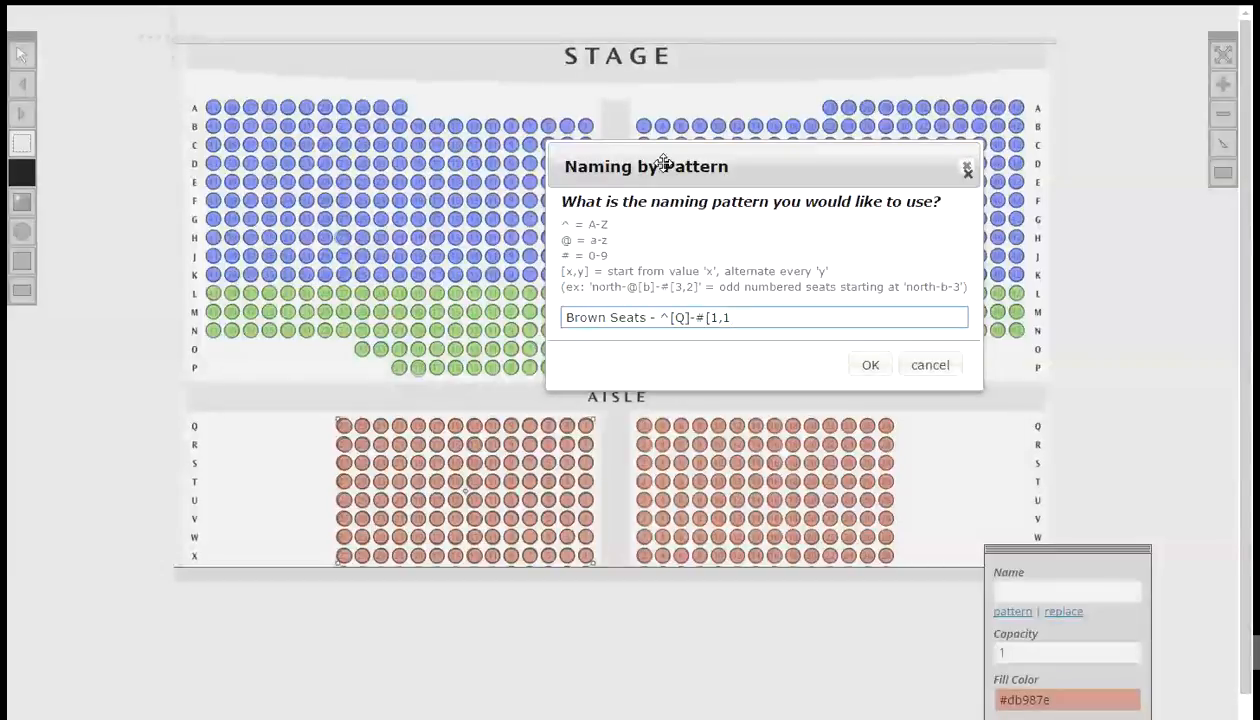
pyautogui.press('BackSpace')
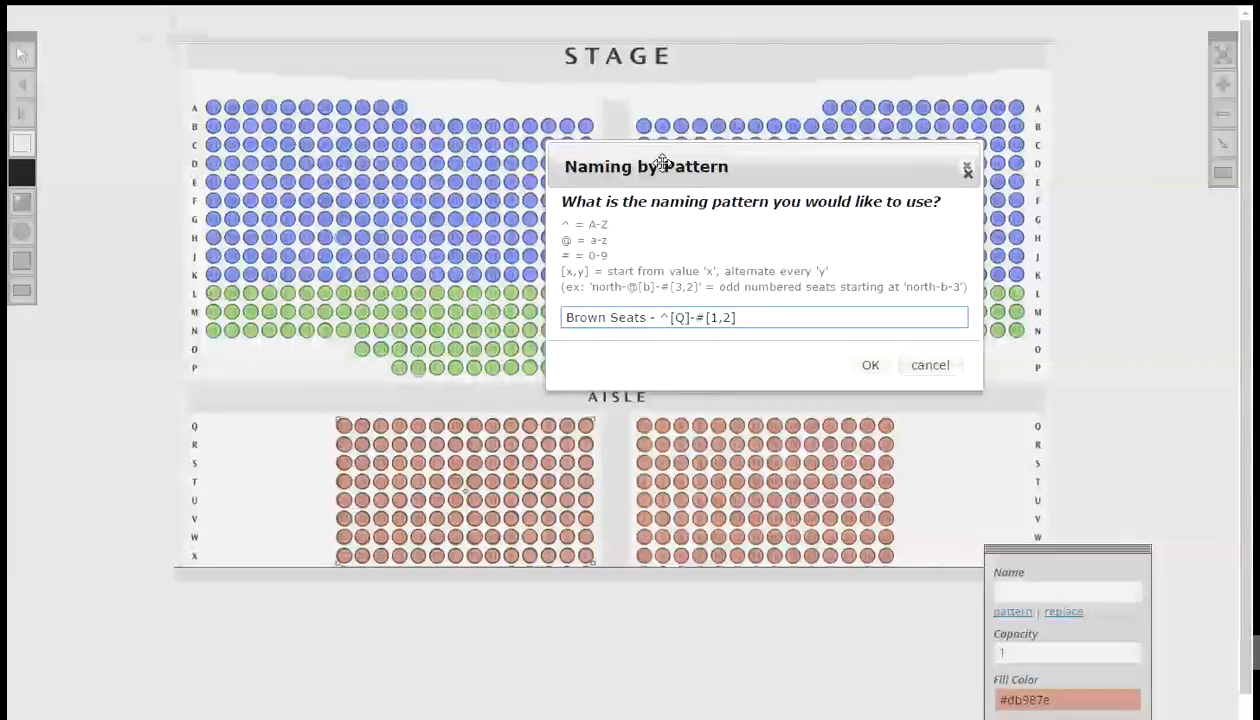
pyautogui.click(871, 364)
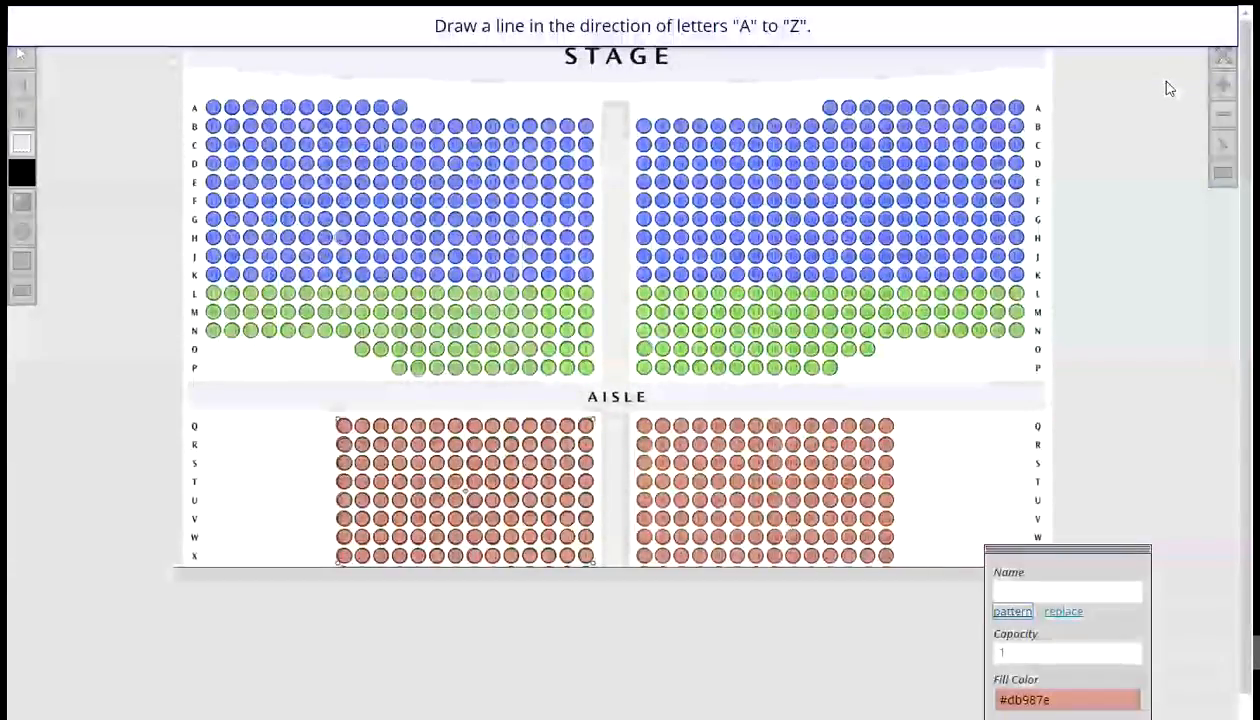
pyautogui.moveTo(1156, 80); pyautogui.dragTo(1157, 141)
pyautogui.moveTo(1157, 234)
pyautogui.mouseDown()
pyautogui.moveTo(1150, 287)
pyautogui.moveTo(1114, 283)
pyautogui.mouseUp()
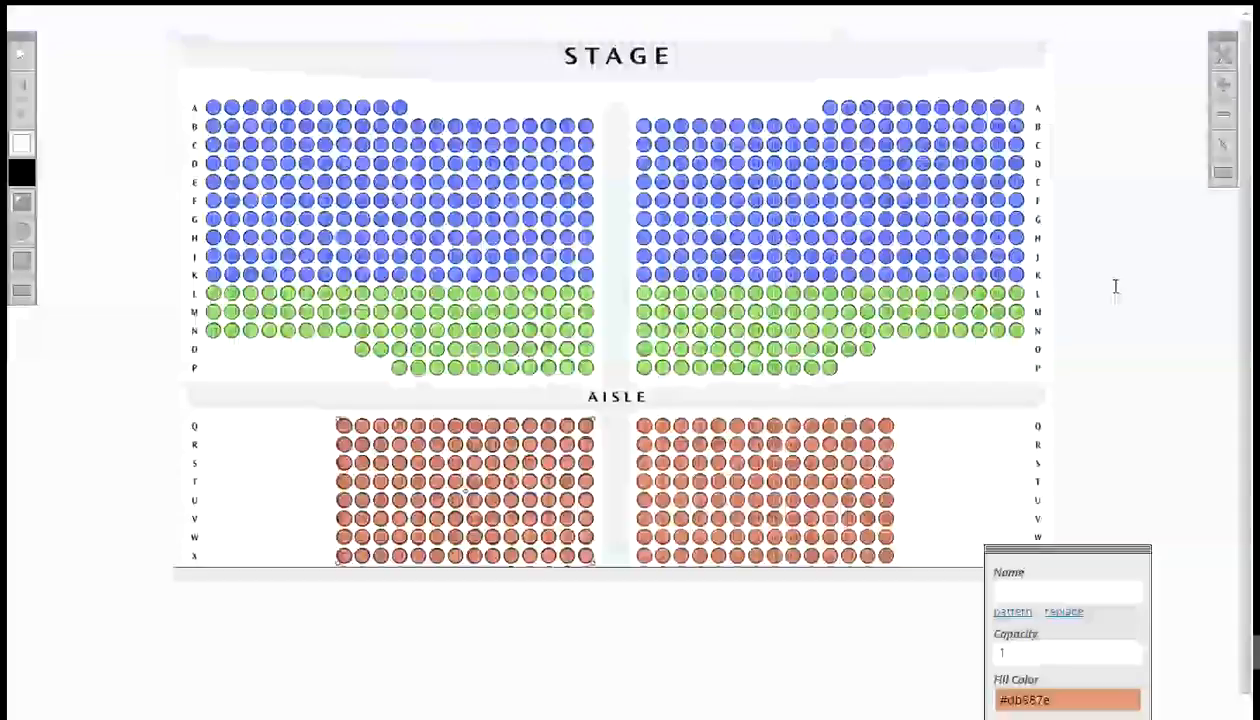
pyautogui.click(20, 52)
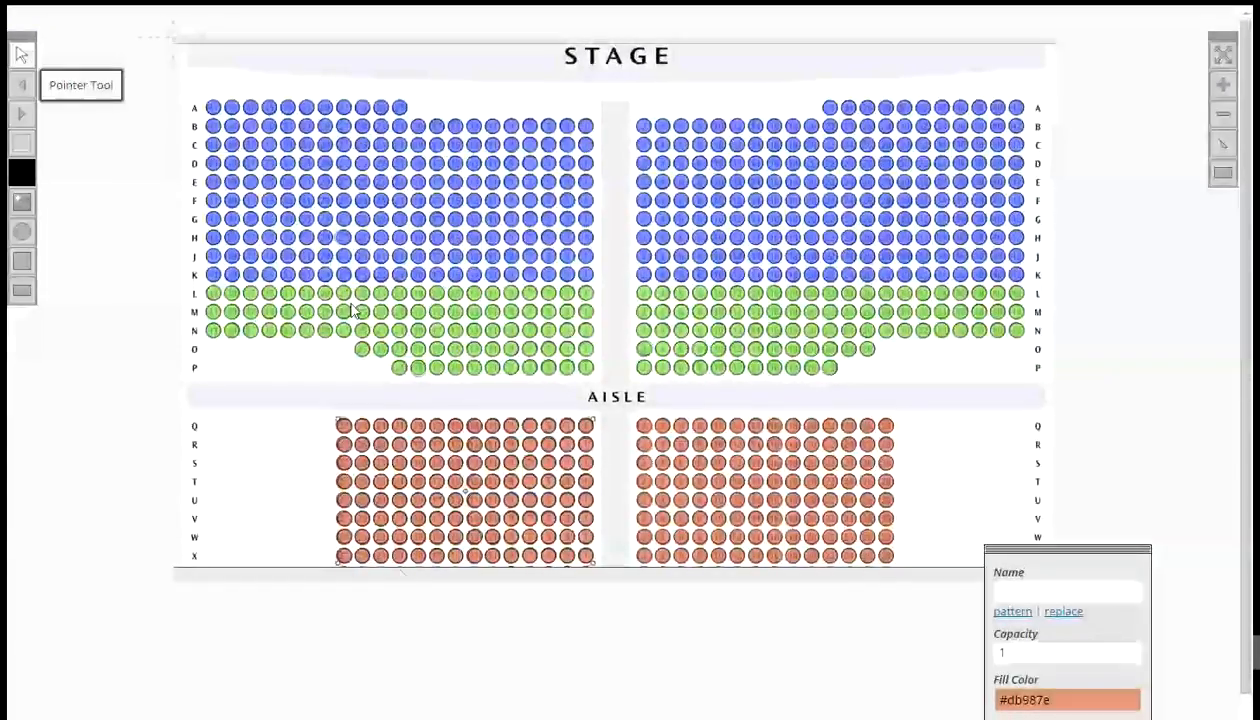
pyautogui.click(344, 483)
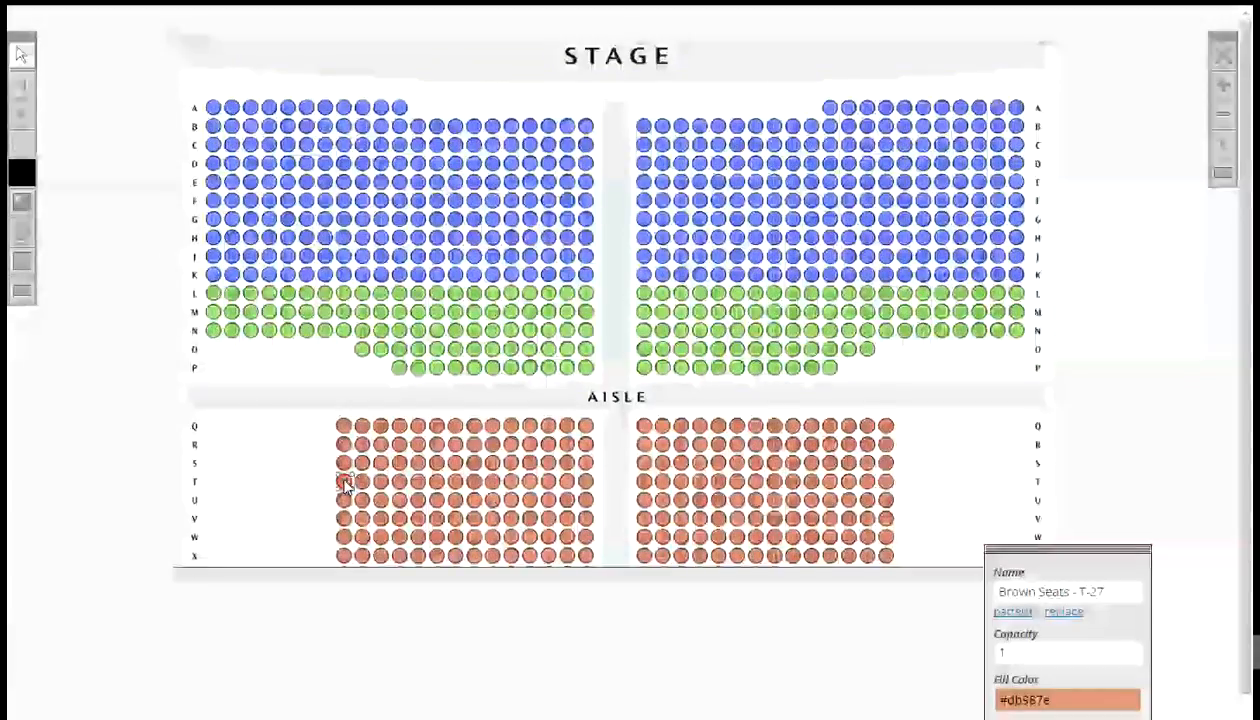
# - Marquee-select right-section rows Q to X, name them by pattern Brown Seats - ^[Q]-#[2,2], letters downward, numbers left to right, and check a seat's name
pyautogui.click(22, 170)
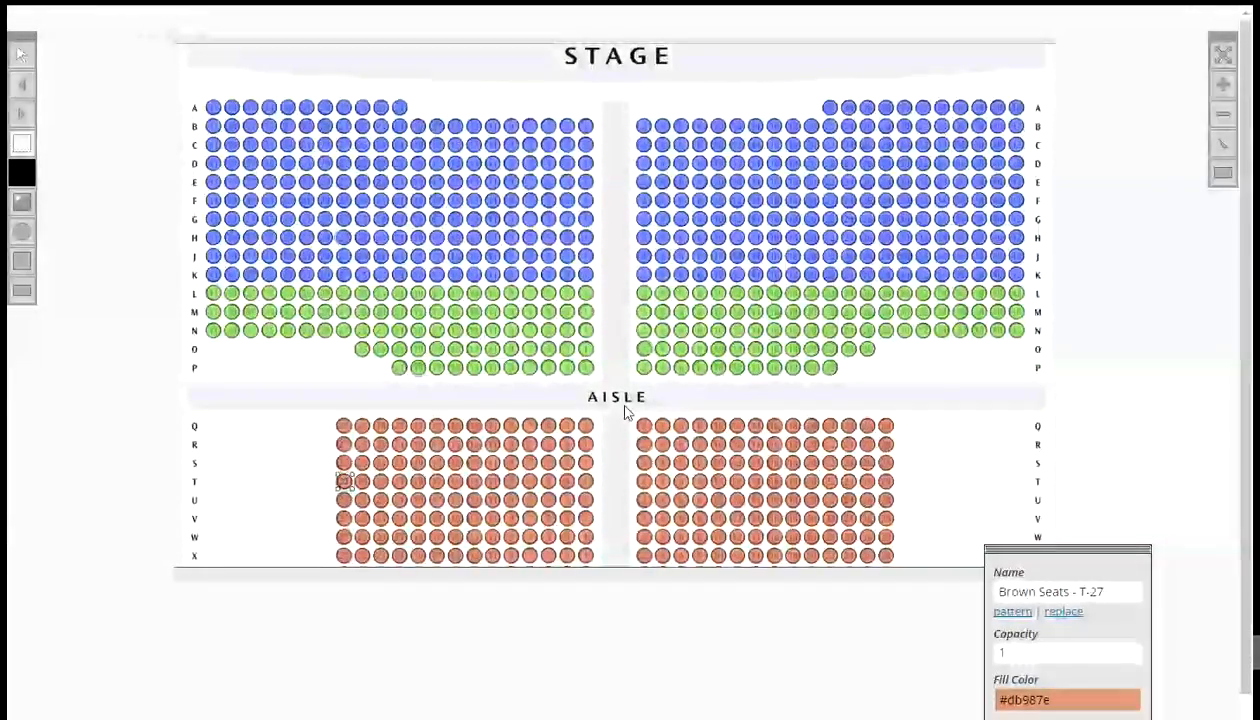
pyautogui.moveTo(623, 404); pyautogui.dragTo(924, 590)
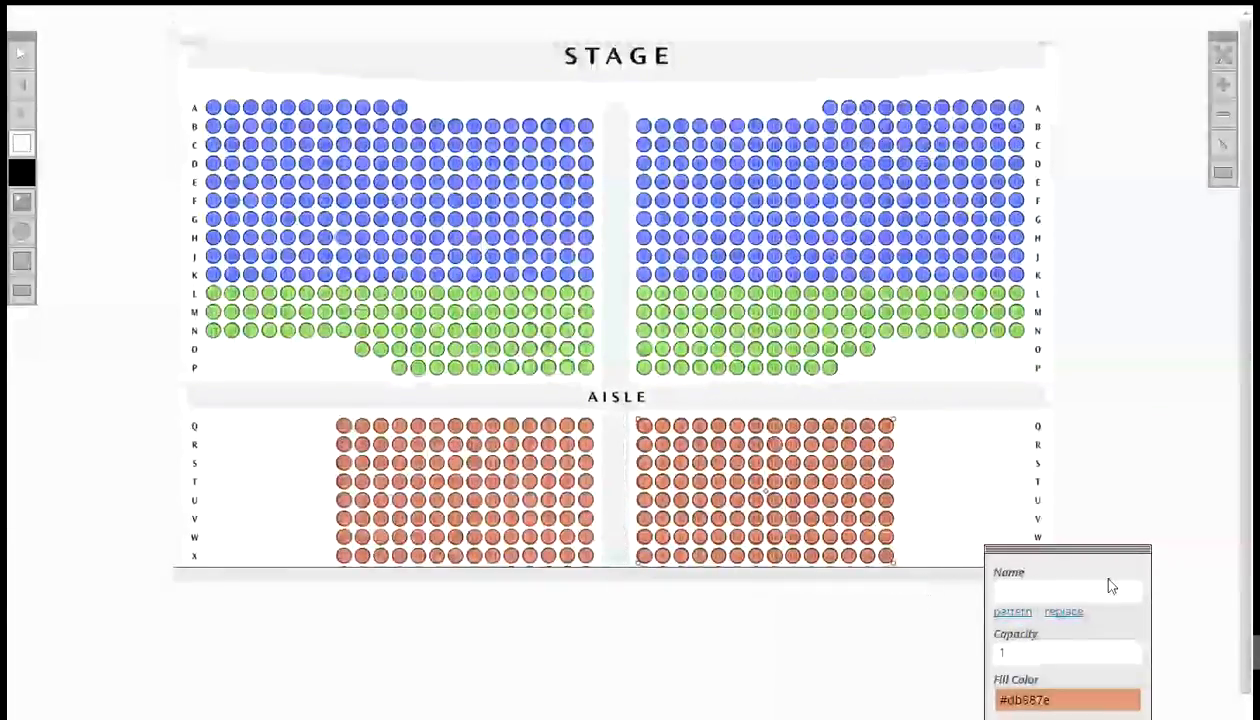
pyautogui.click(1012, 611)
pyautogui.click(565, 317)
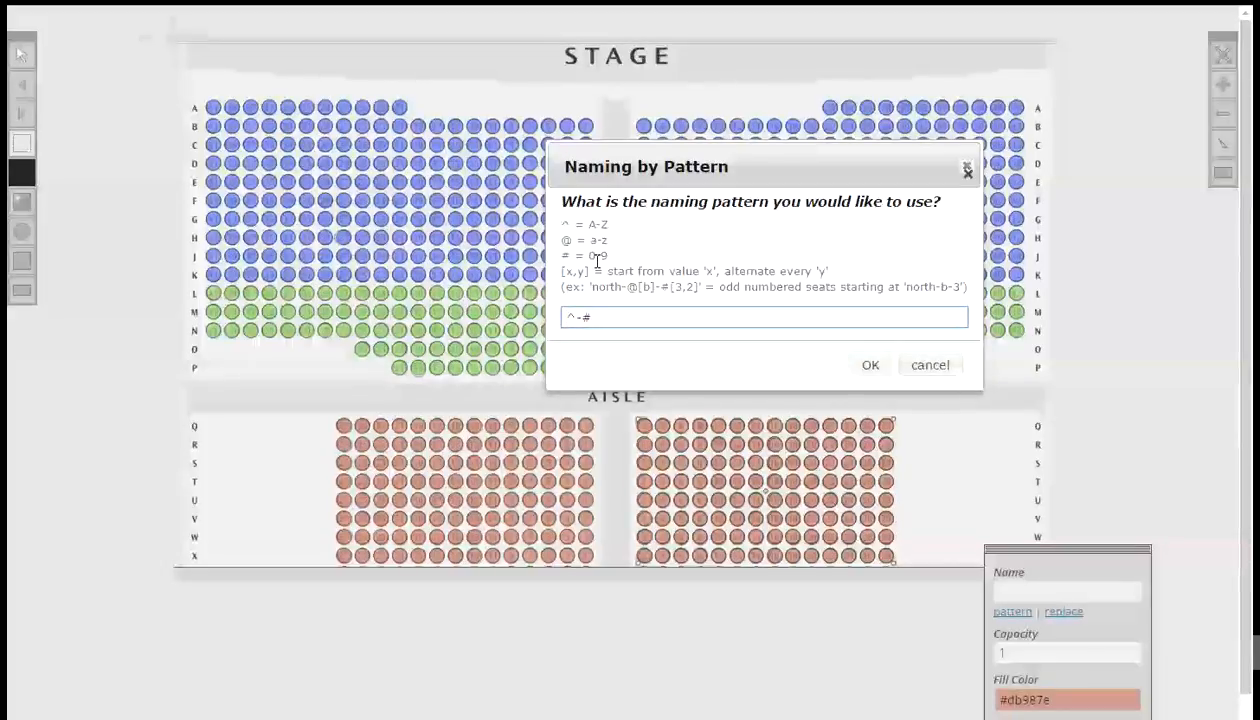
pyautogui.write('Brown')
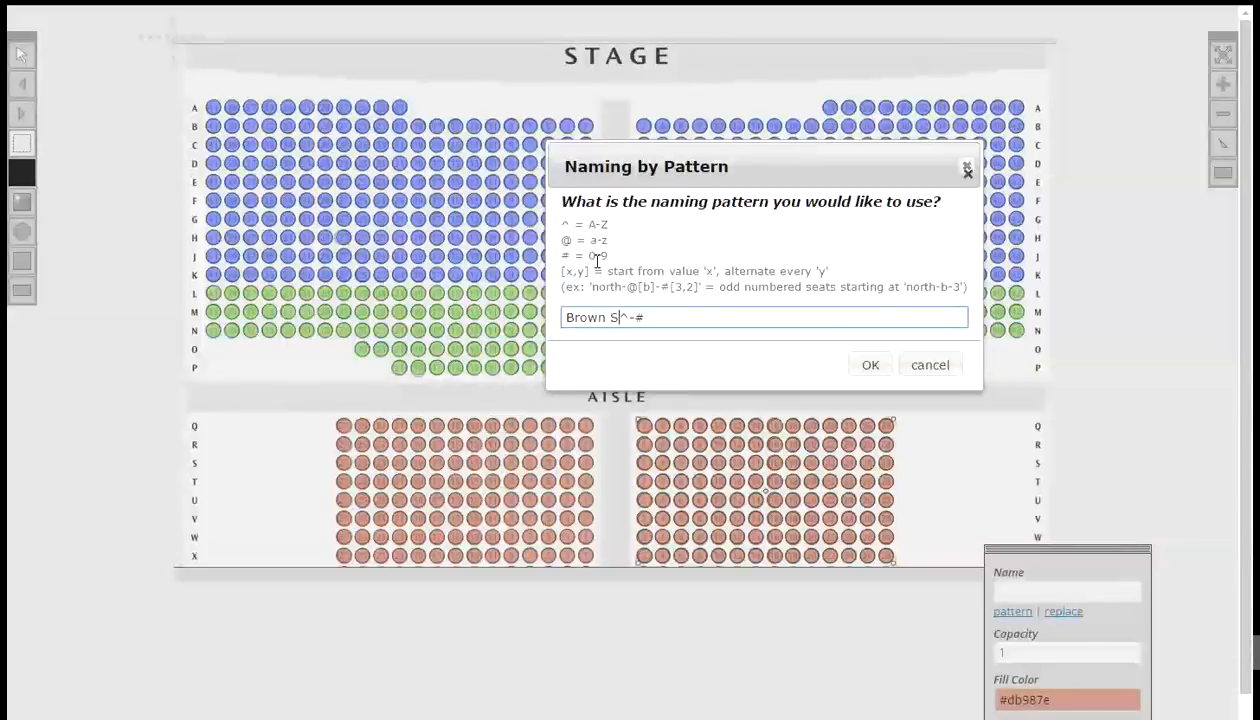
pyautogui.write(' Seats -')
pyautogui.write('Q')
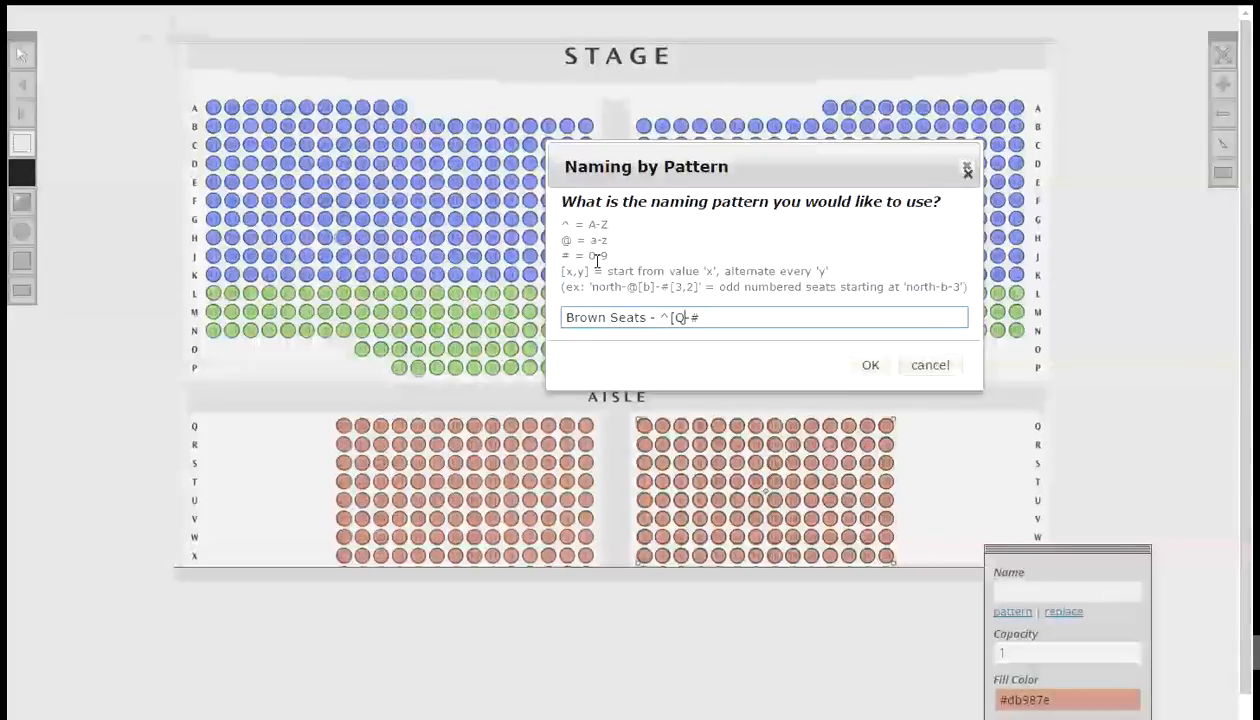
pyautogui.write(']-#')
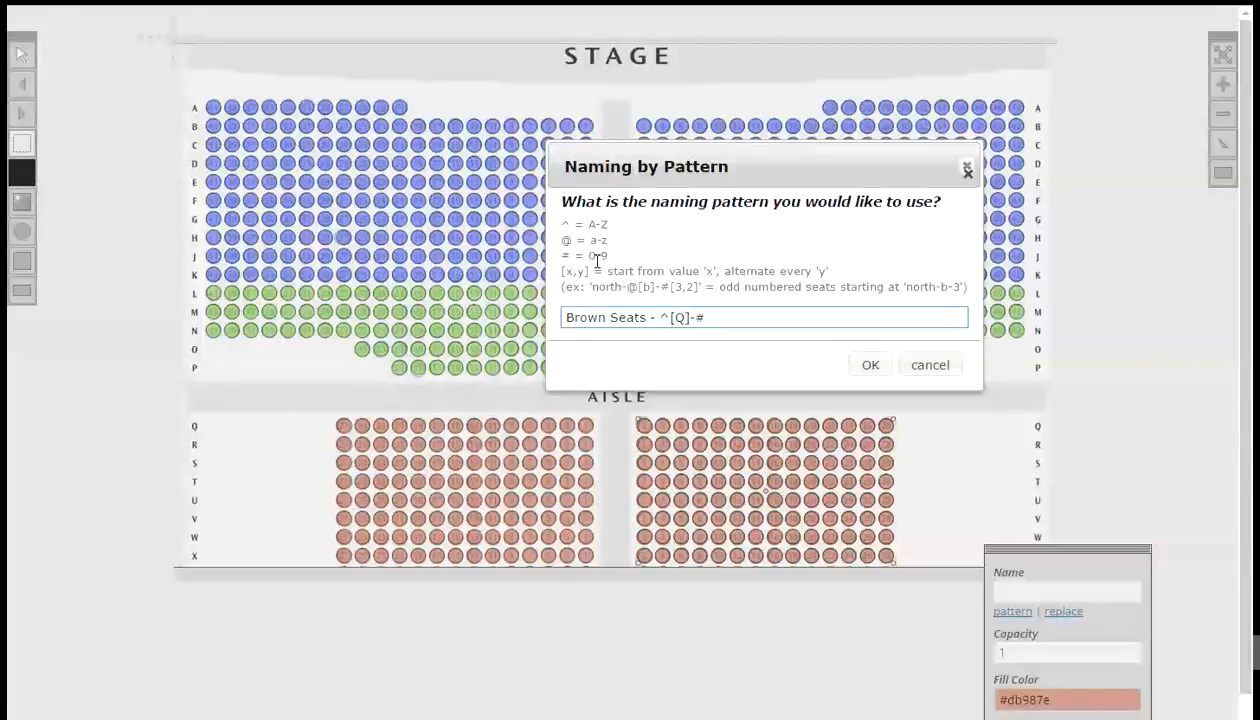
pyautogui.write('[')
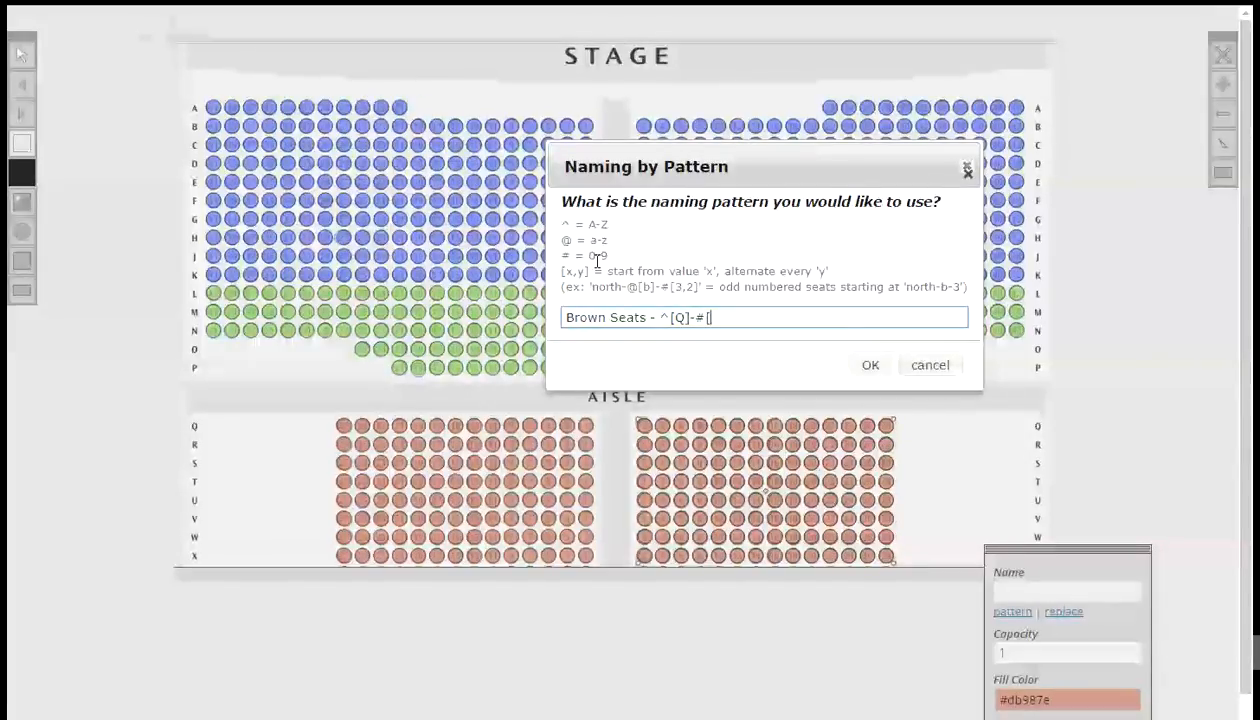
pyautogui.write('2,2')
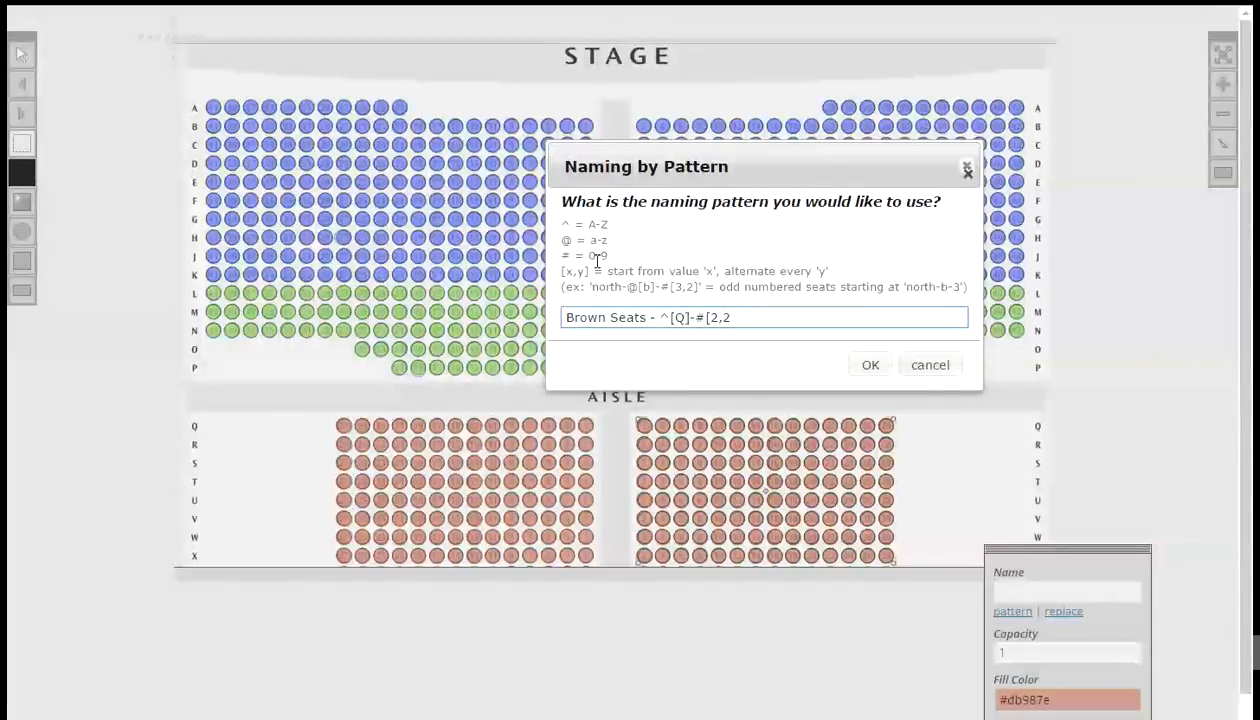
pyautogui.write(']')
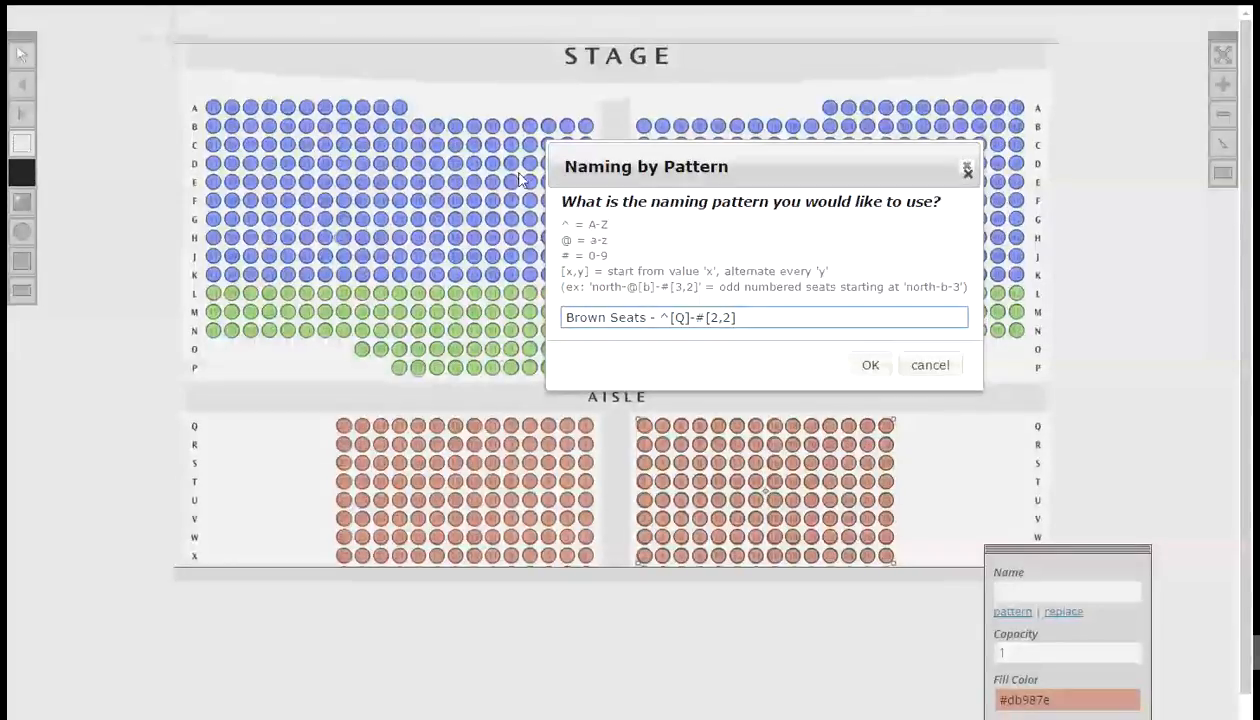
pyautogui.click(866, 366)
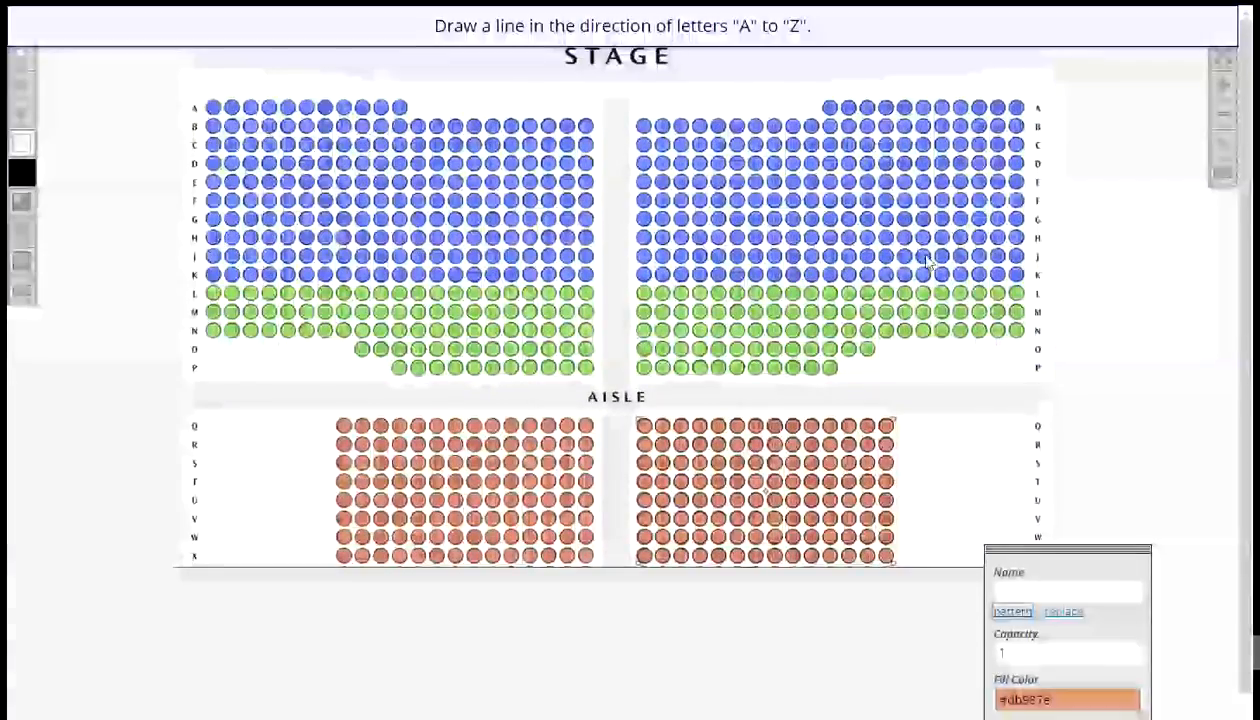
pyautogui.moveTo(1108, 80); pyautogui.dragTo(1112, 275)
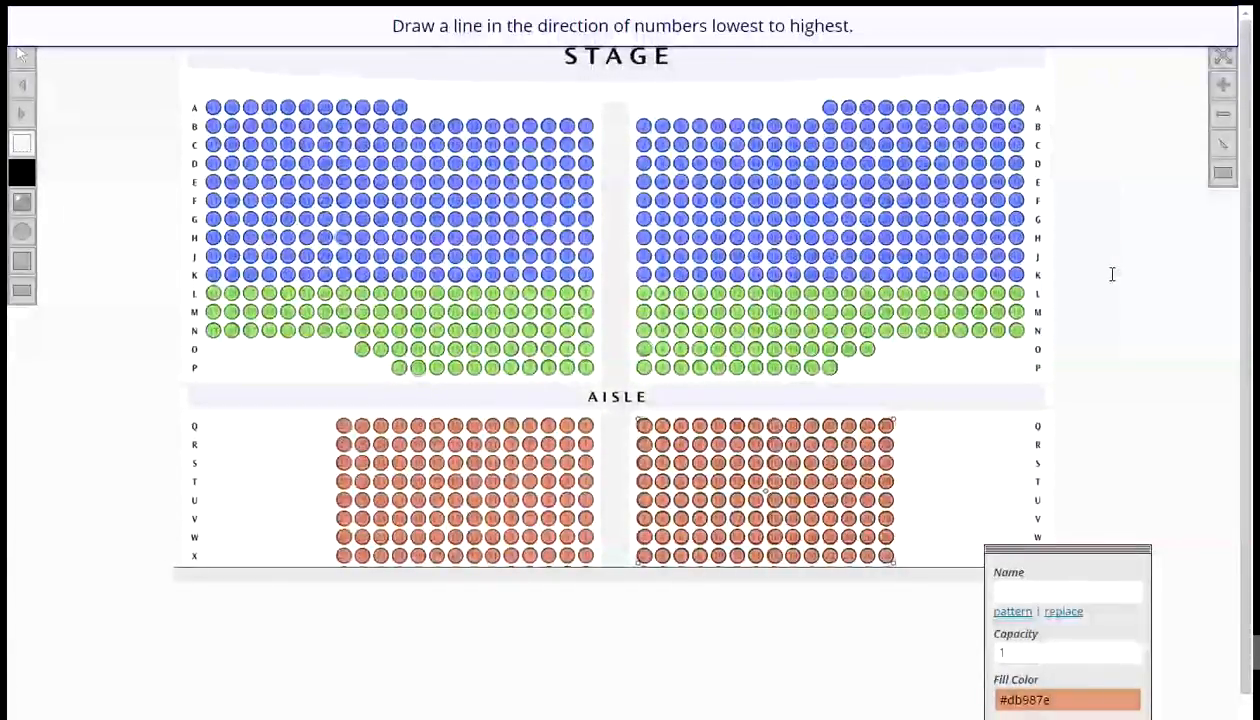
pyautogui.moveTo(1073, 335); pyautogui.dragTo(1176, 335)
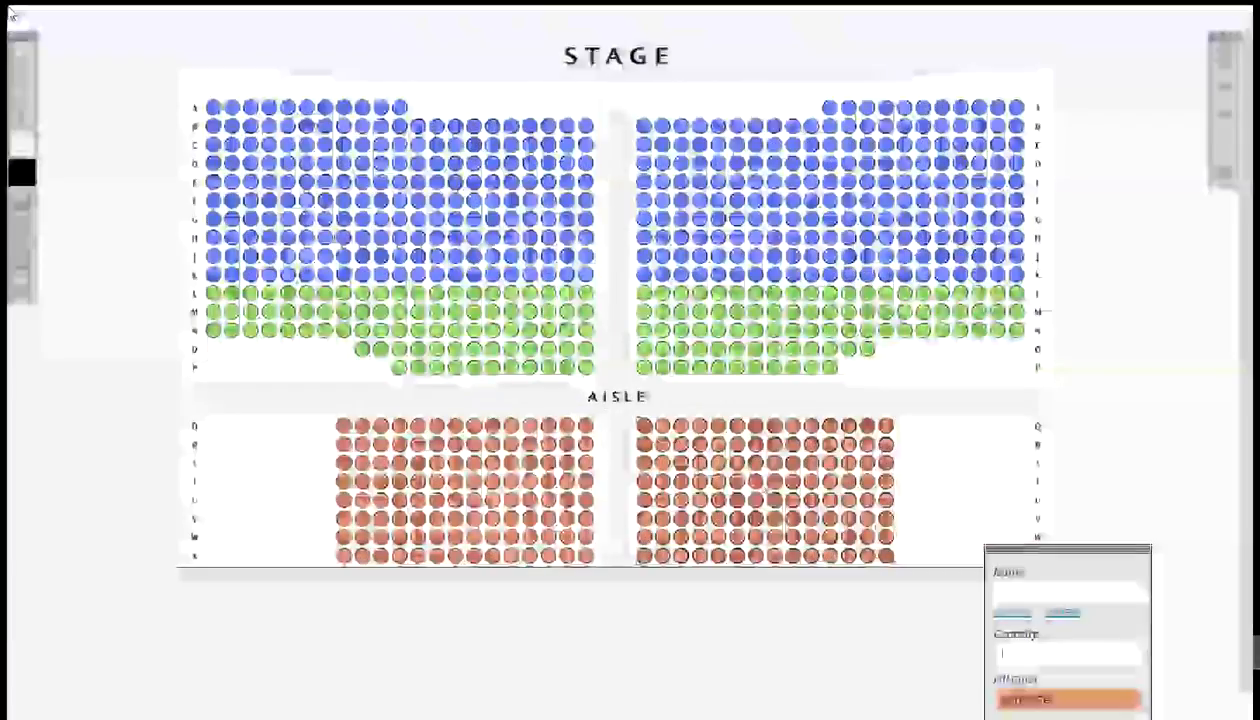
pyautogui.click(22, 56)
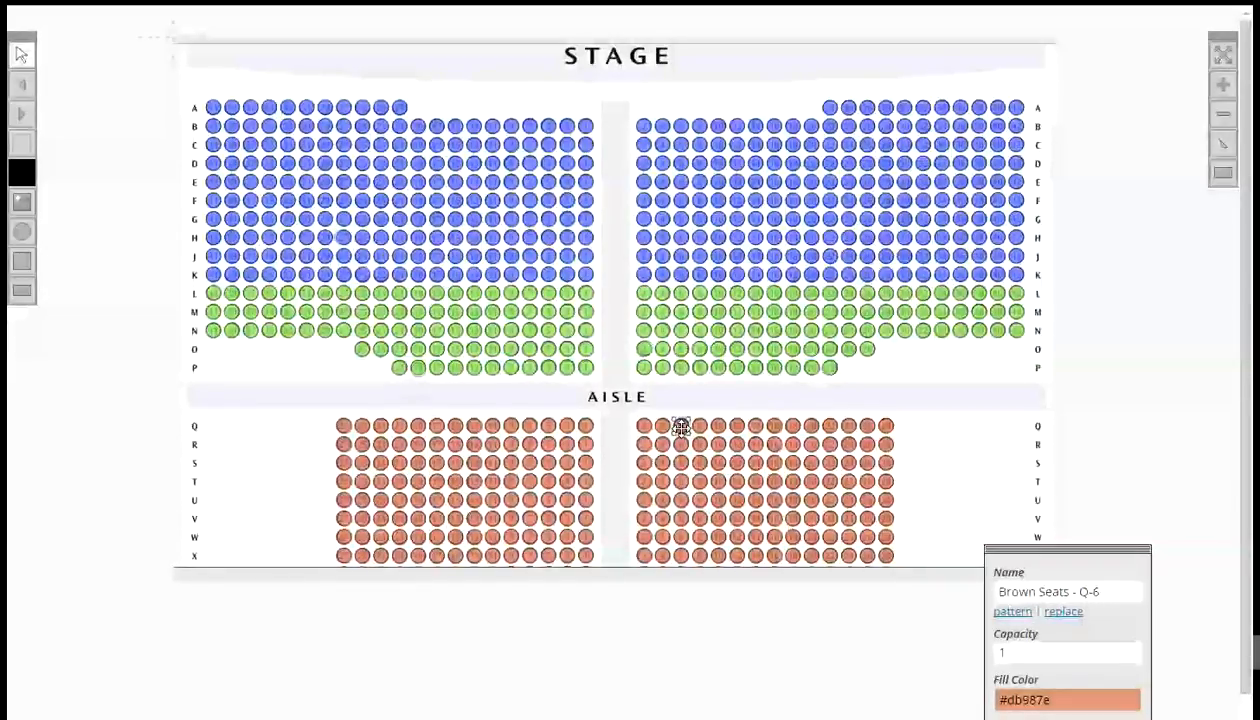
# - Create a price structure named LA001 containing the $25 Ticket and update the event area
pyautogui.moveTo(532, 26); pyautogui.dragTo(510, 12)
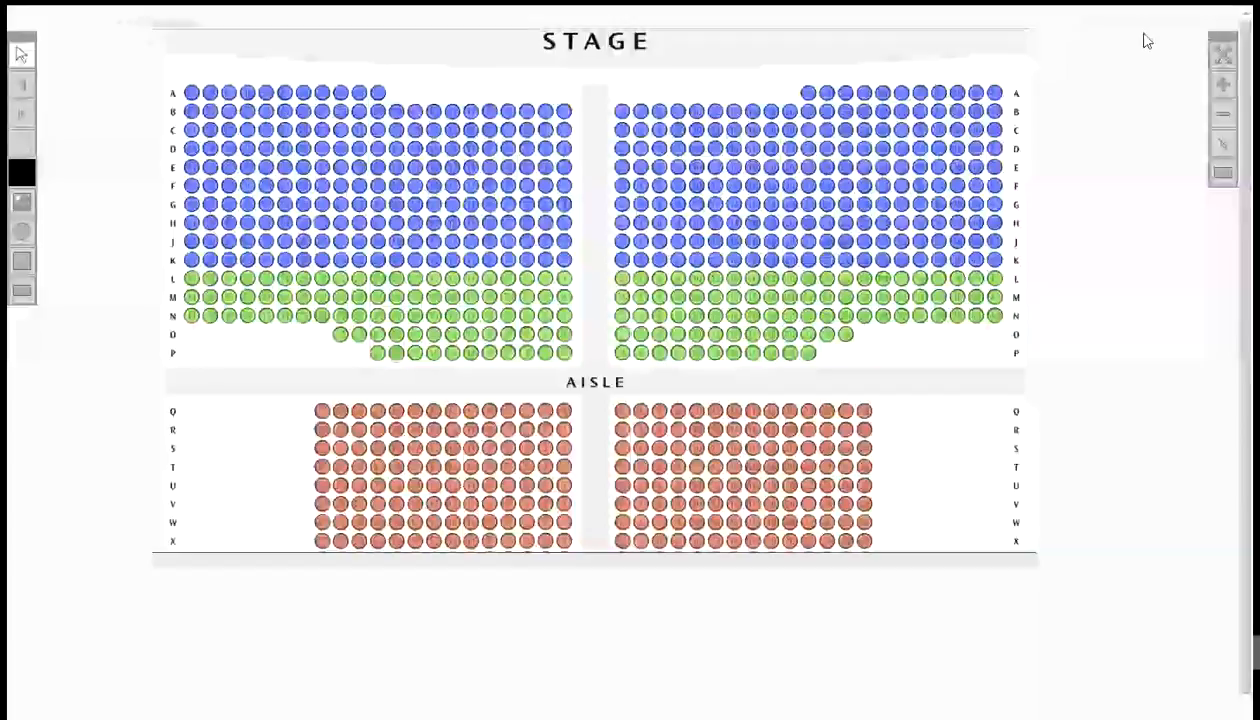
pyautogui.click(1223, 55)
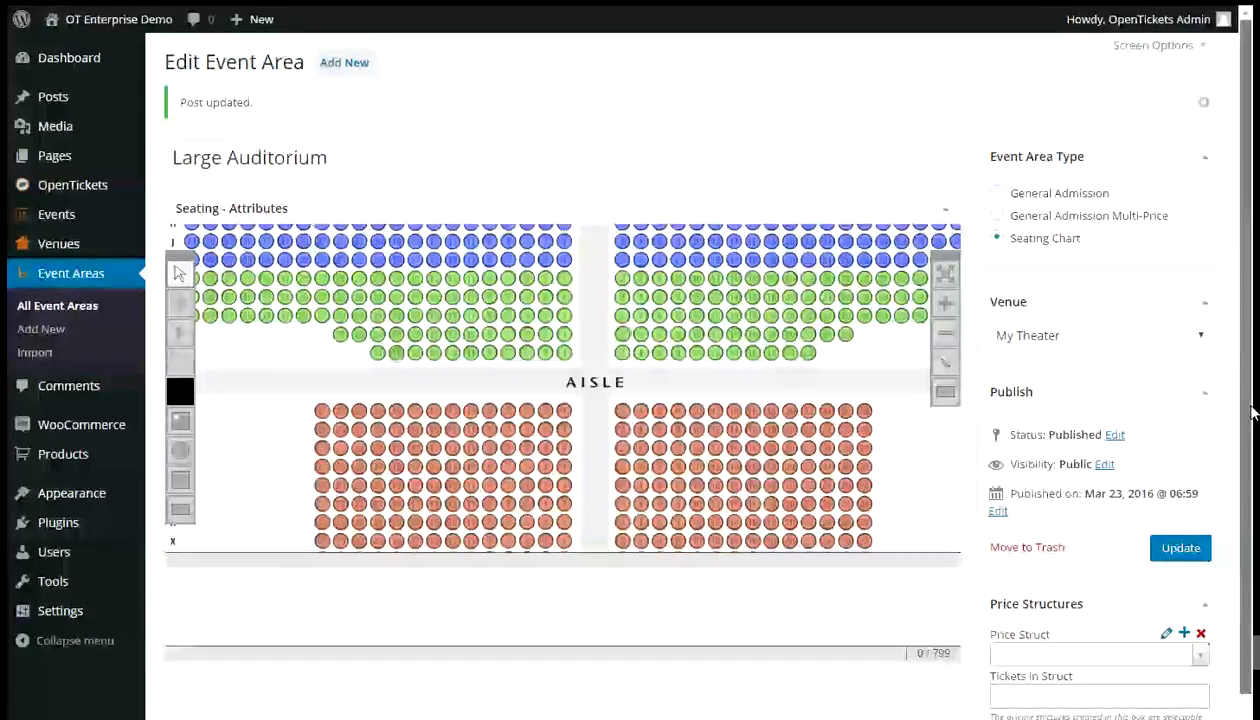
pyautogui.scroll(-1, 1250, 413)
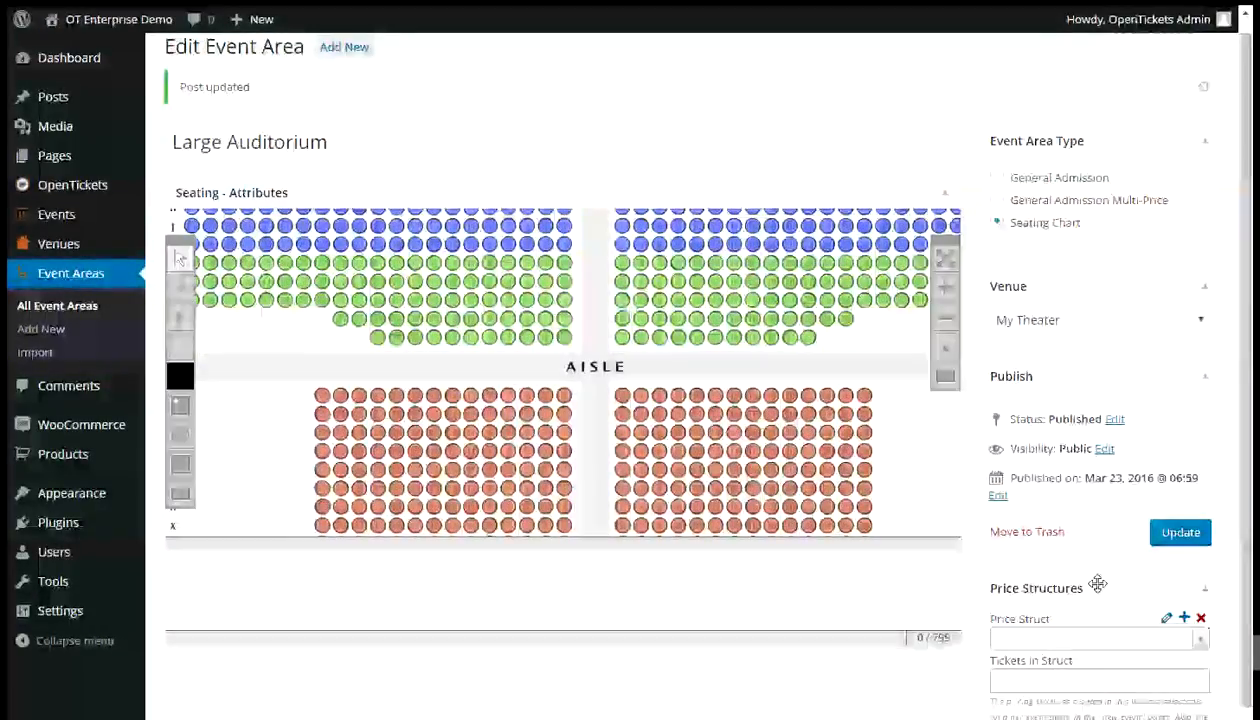
pyautogui.click(1185, 619)
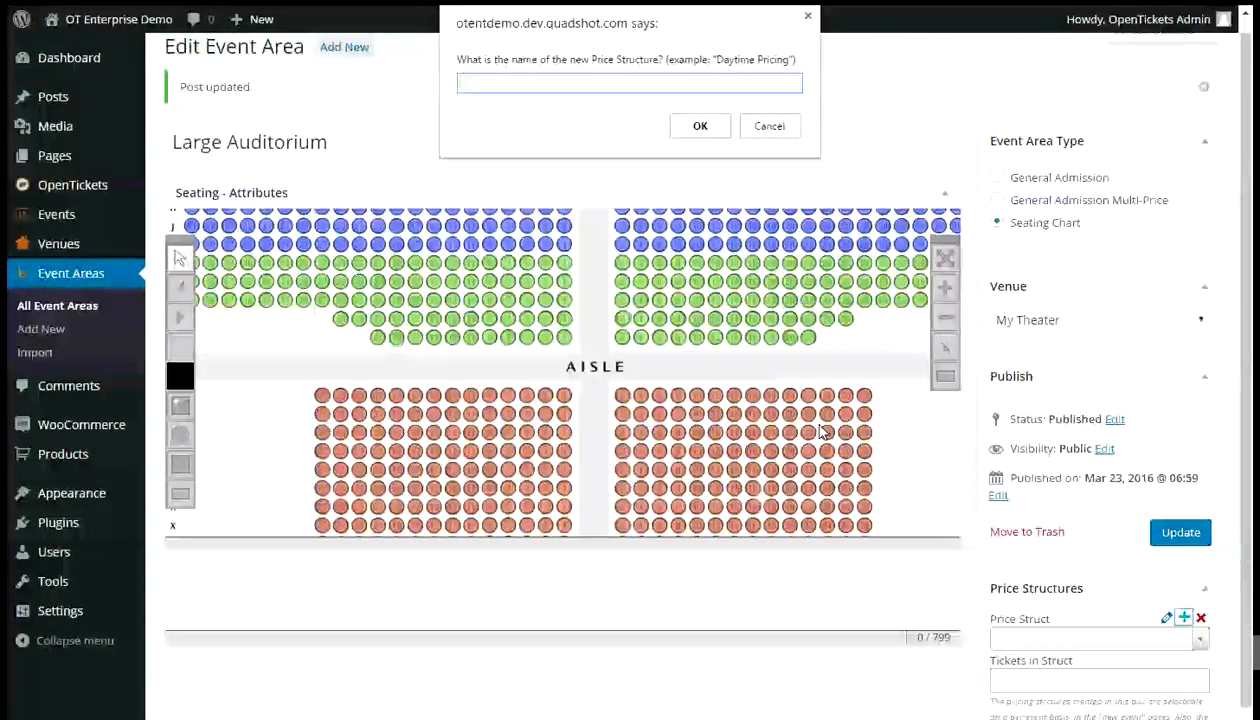
pyautogui.write('LA')
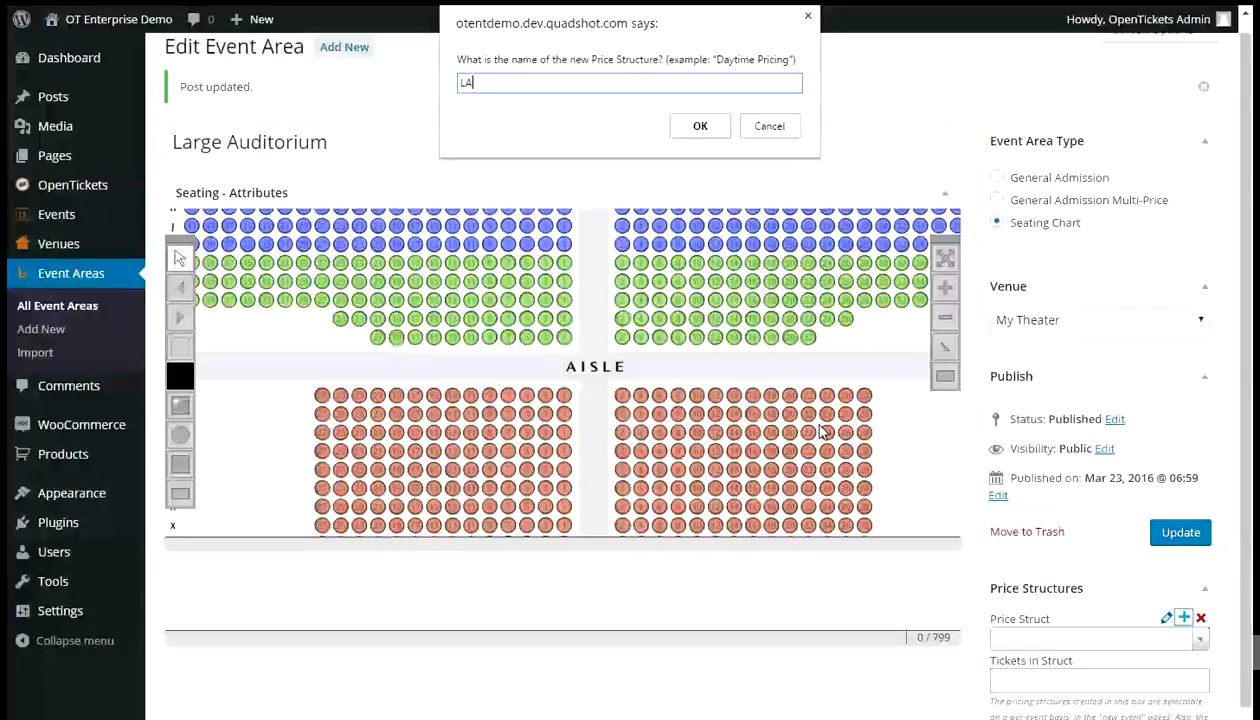
pyautogui.write('001')
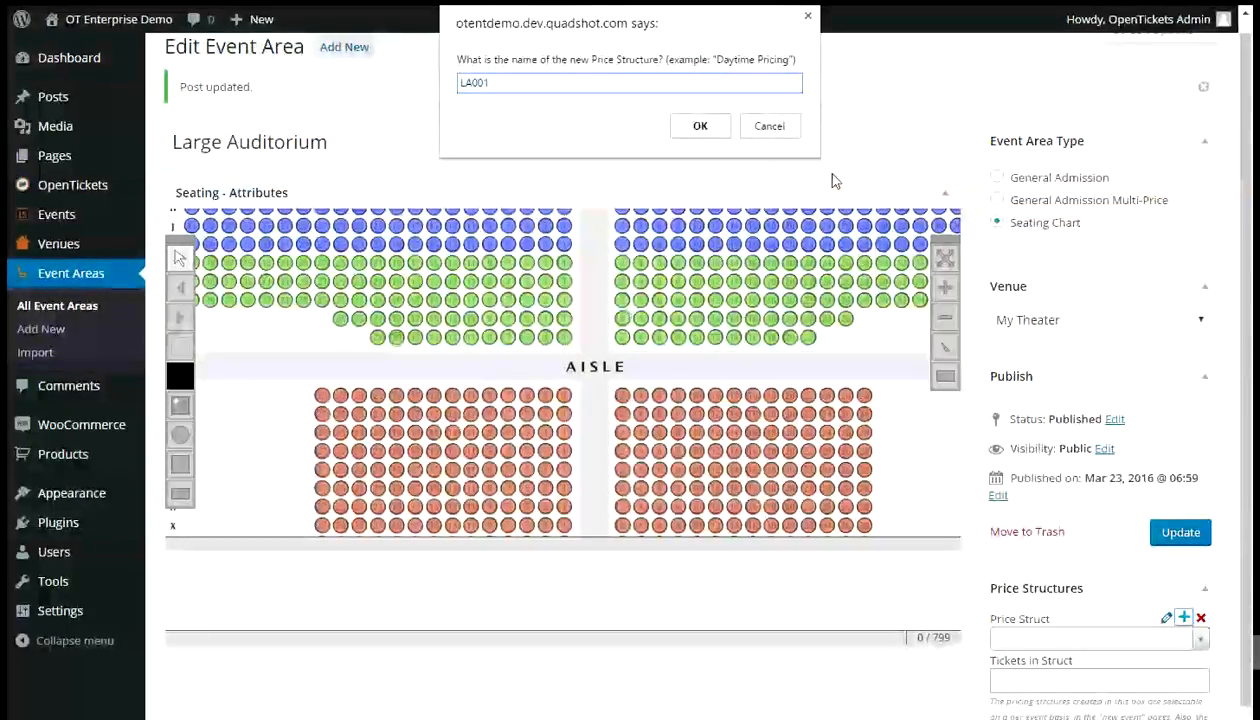
pyautogui.click(708, 131)
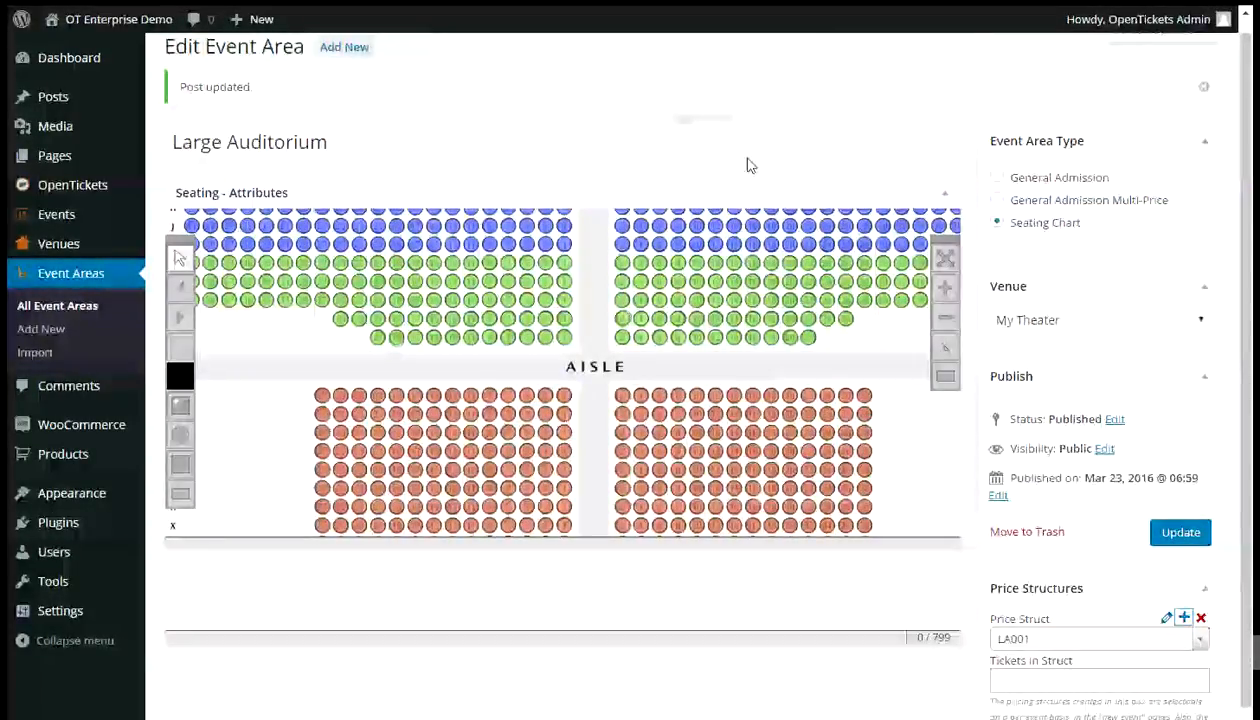
pyautogui.click(1022, 685)
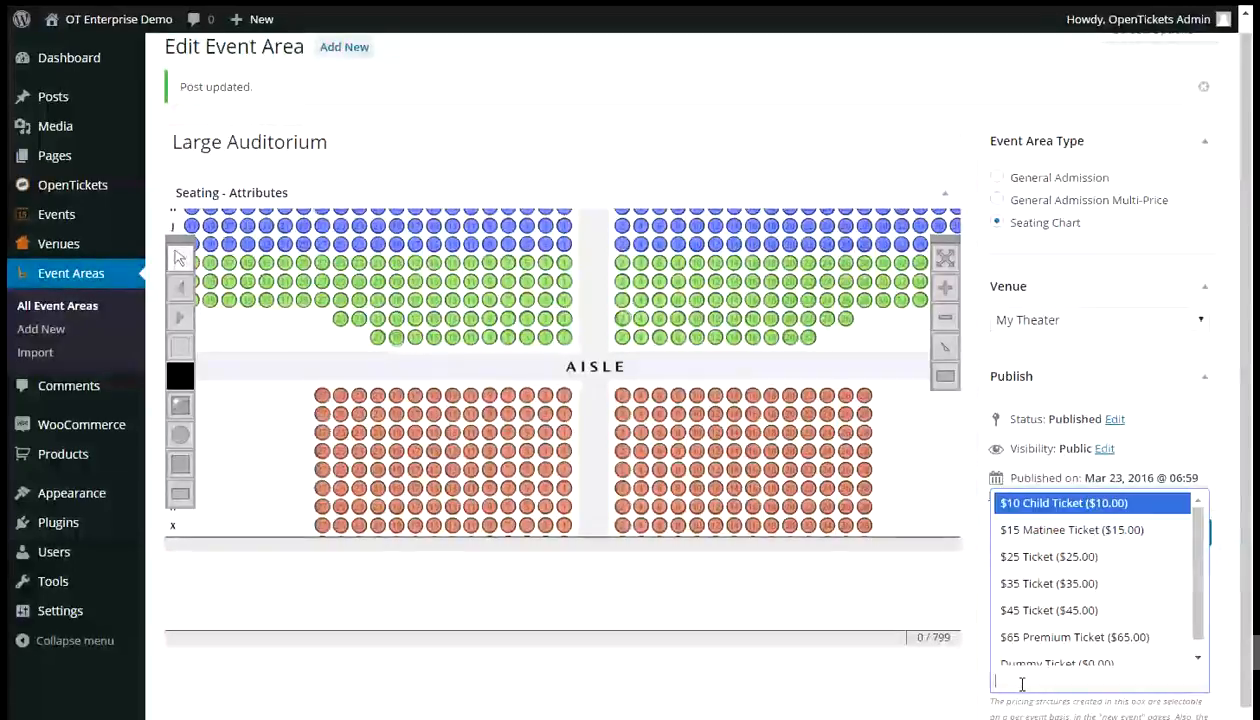
pyautogui.click(1069, 553)
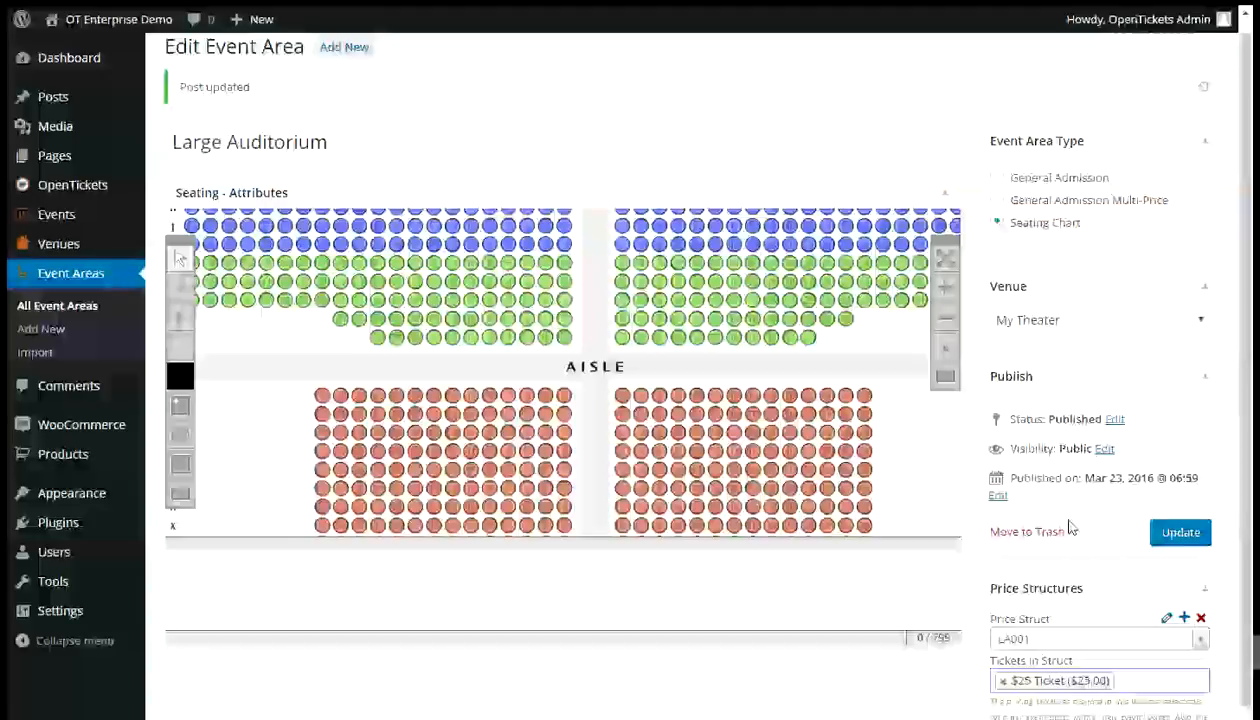
pyautogui.click(1180, 535)
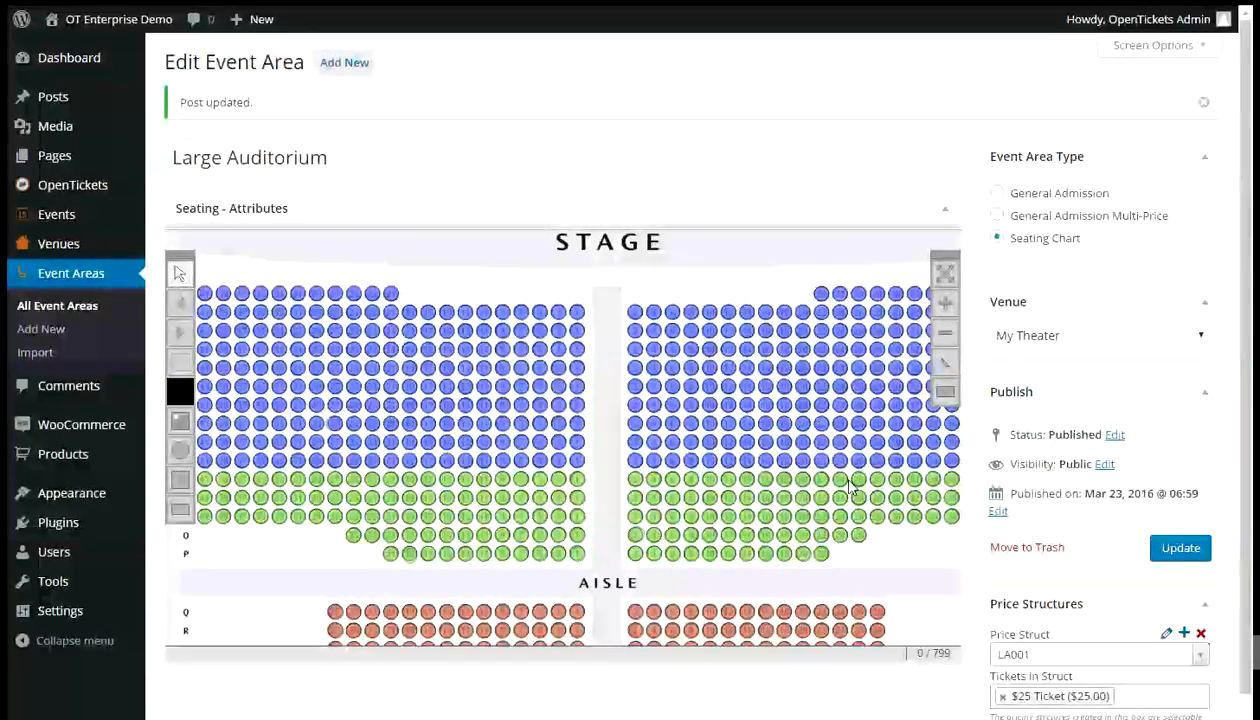
# - Marquee-select all green rows L to P and customize their pricing to structure LA001 with the $35 Ticket
pyautogui.click(948, 268)
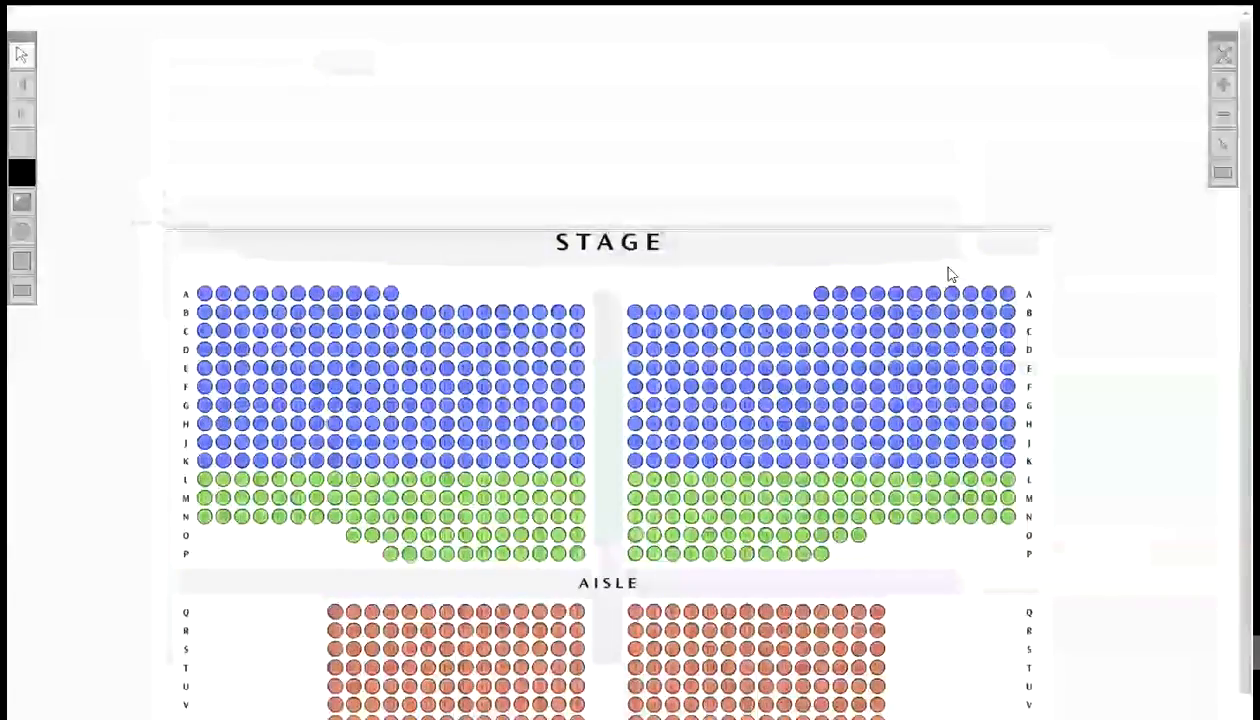
pyautogui.click(22, 143)
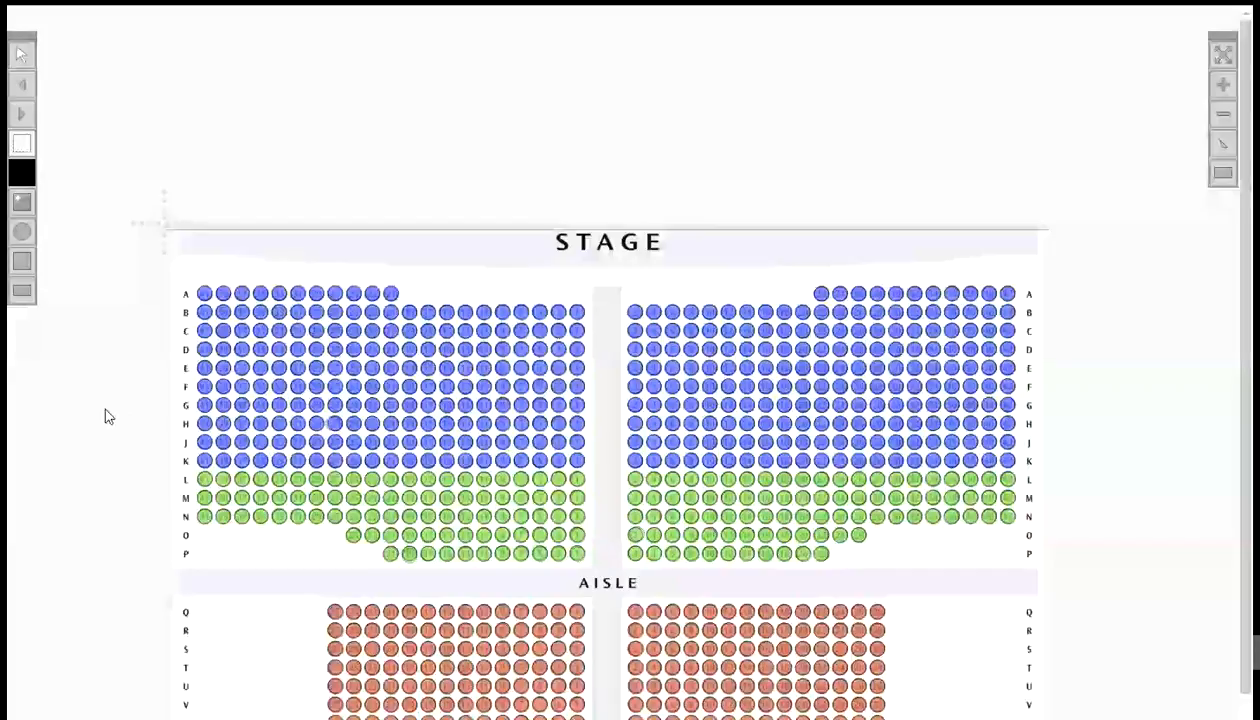
pyautogui.moveTo(180, 477); pyautogui.dragTo(1031, 563)
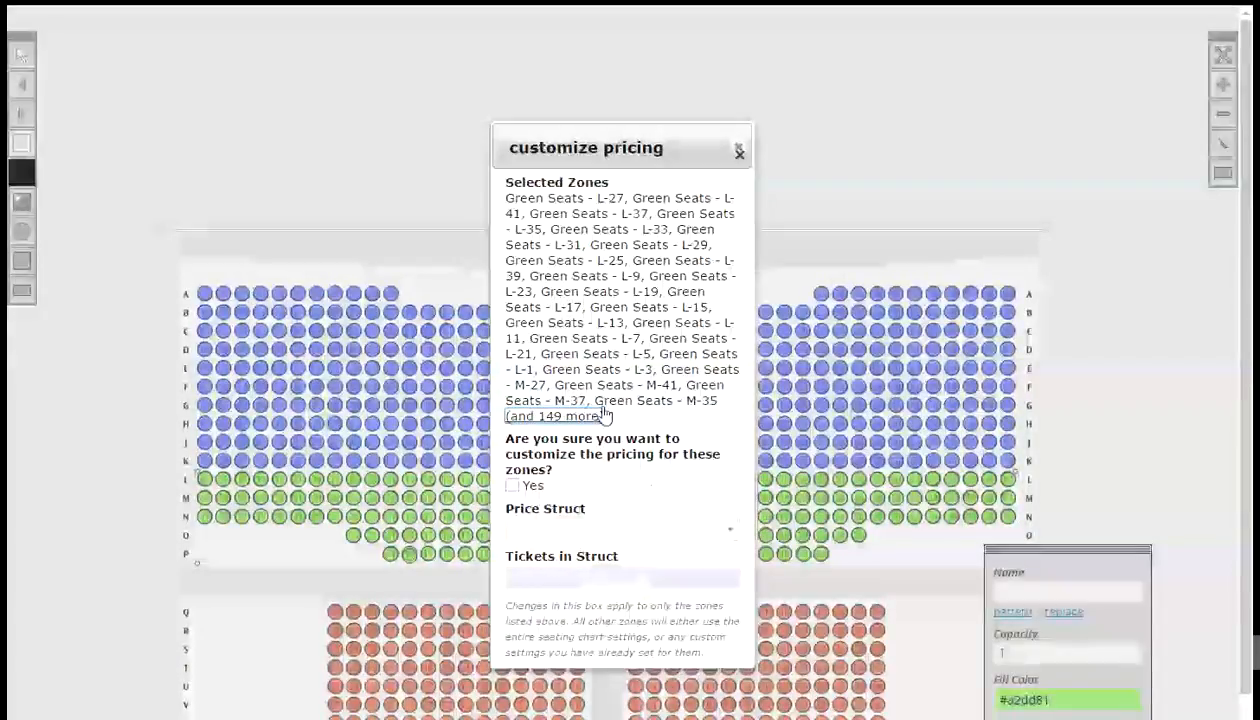
pyautogui.click(512, 485)
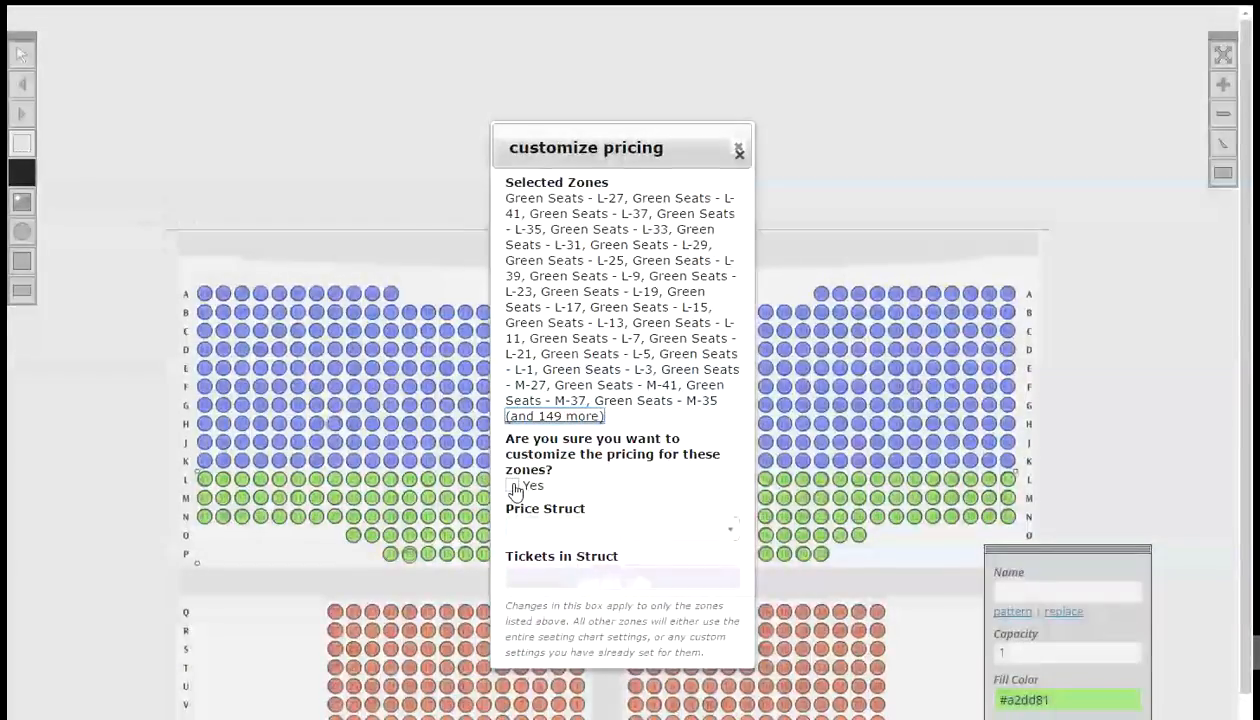
pyautogui.click(556, 530)
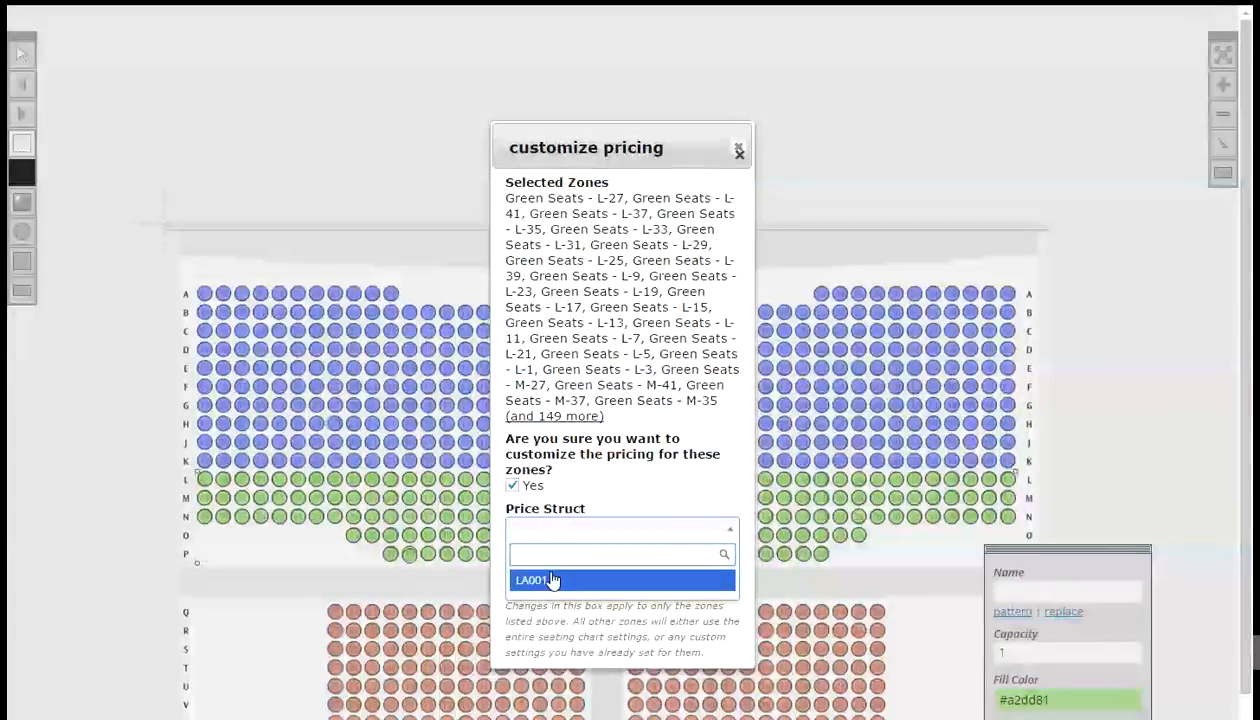
pyautogui.click(554, 580)
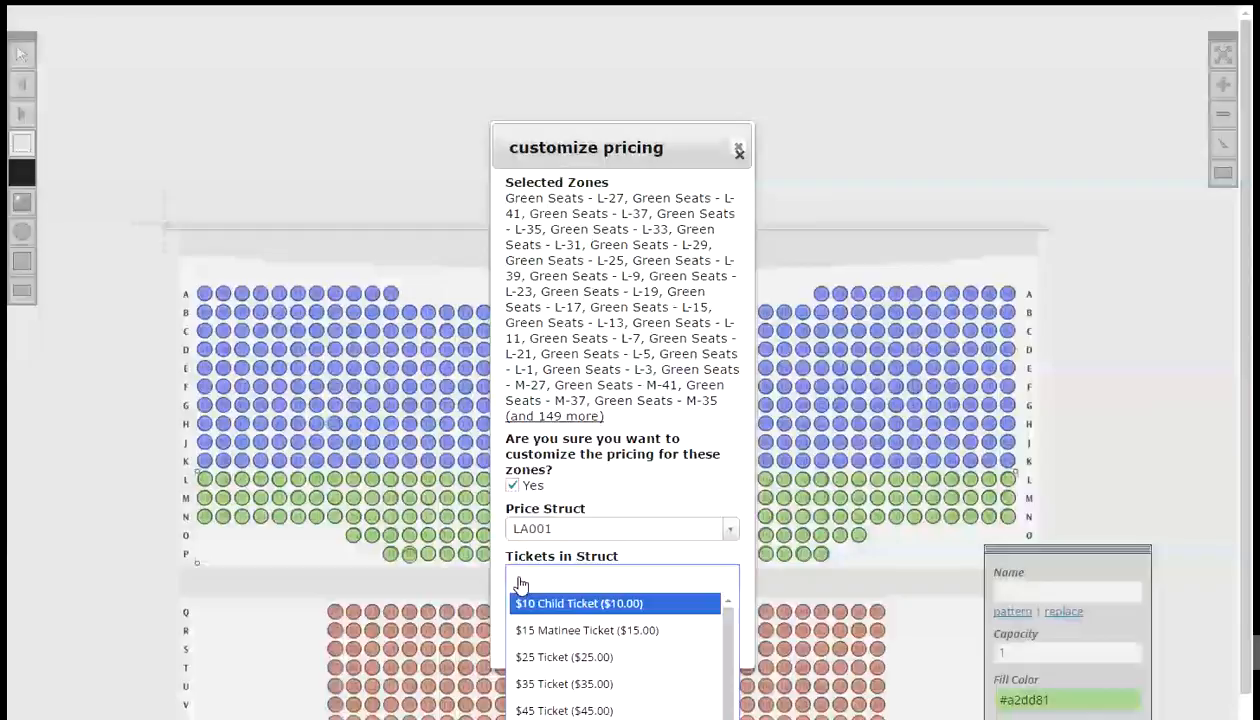
pyautogui.click(564, 688)
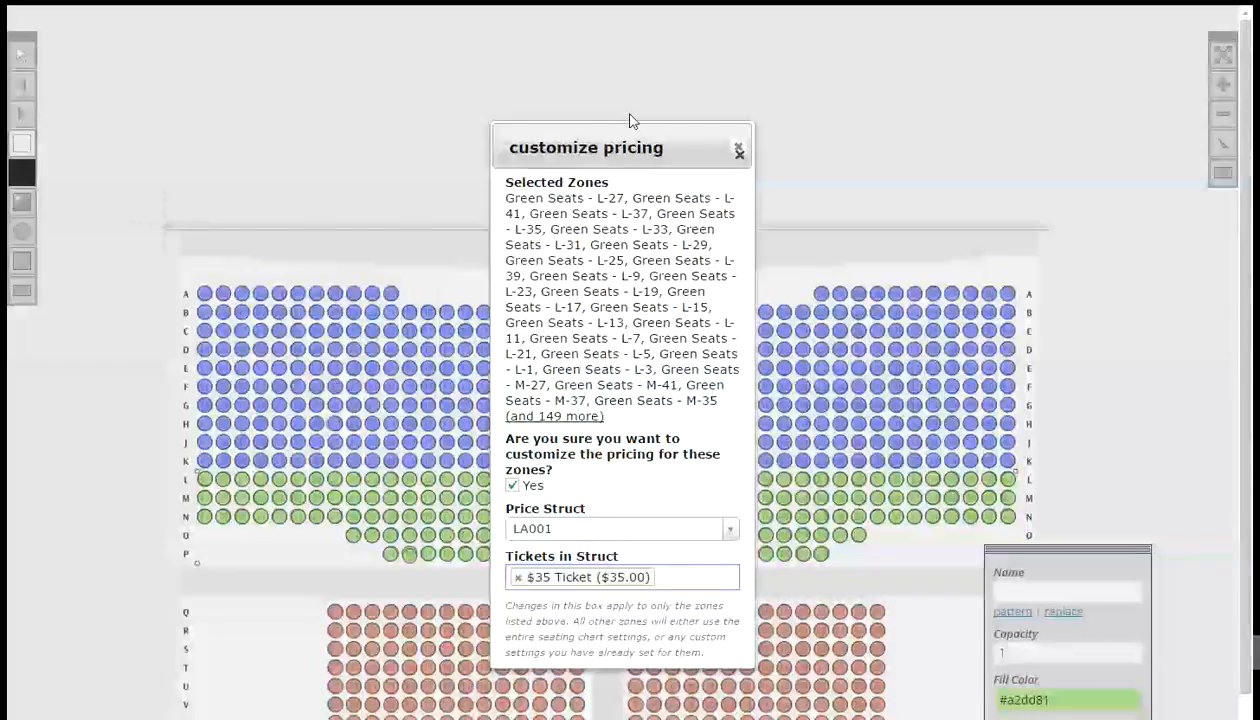
pyautogui.click(738, 150)
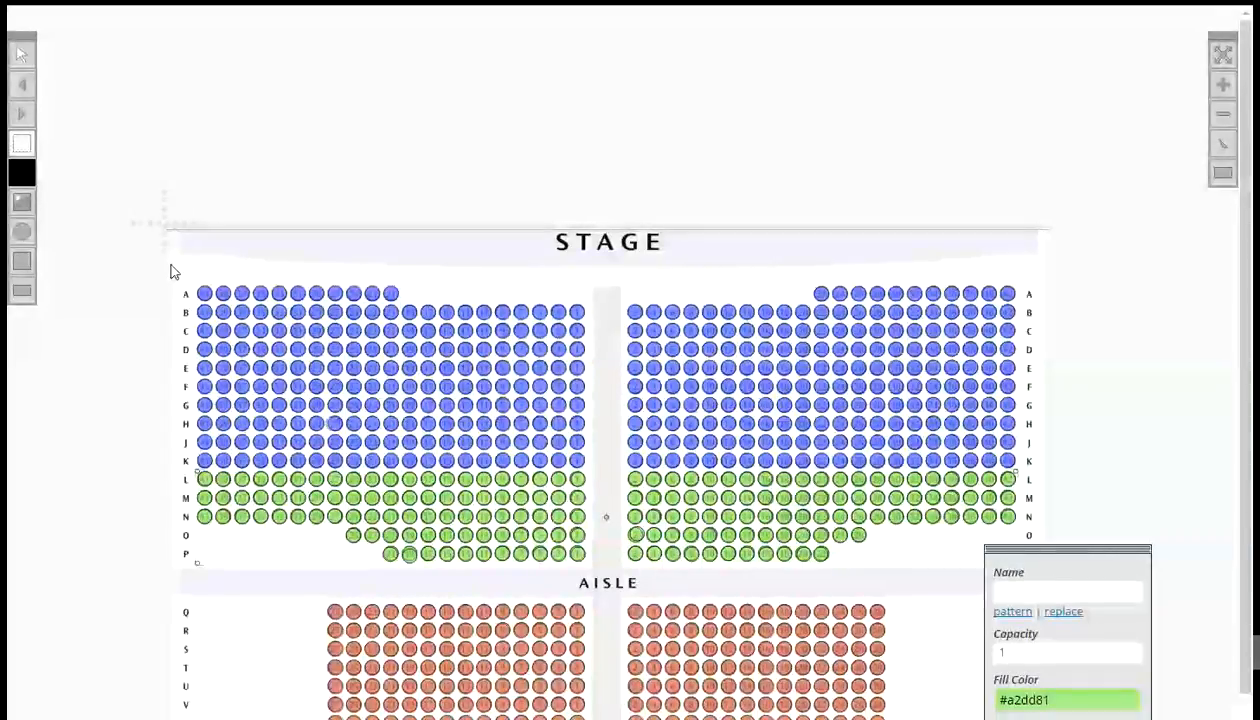
# - Marquee-select all blue rows A to K and customize their pricing to structure LA001 with the $45 Ticket
pyautogui.moveTo(170, 266); pyautogui.dragTo(1033, 472)
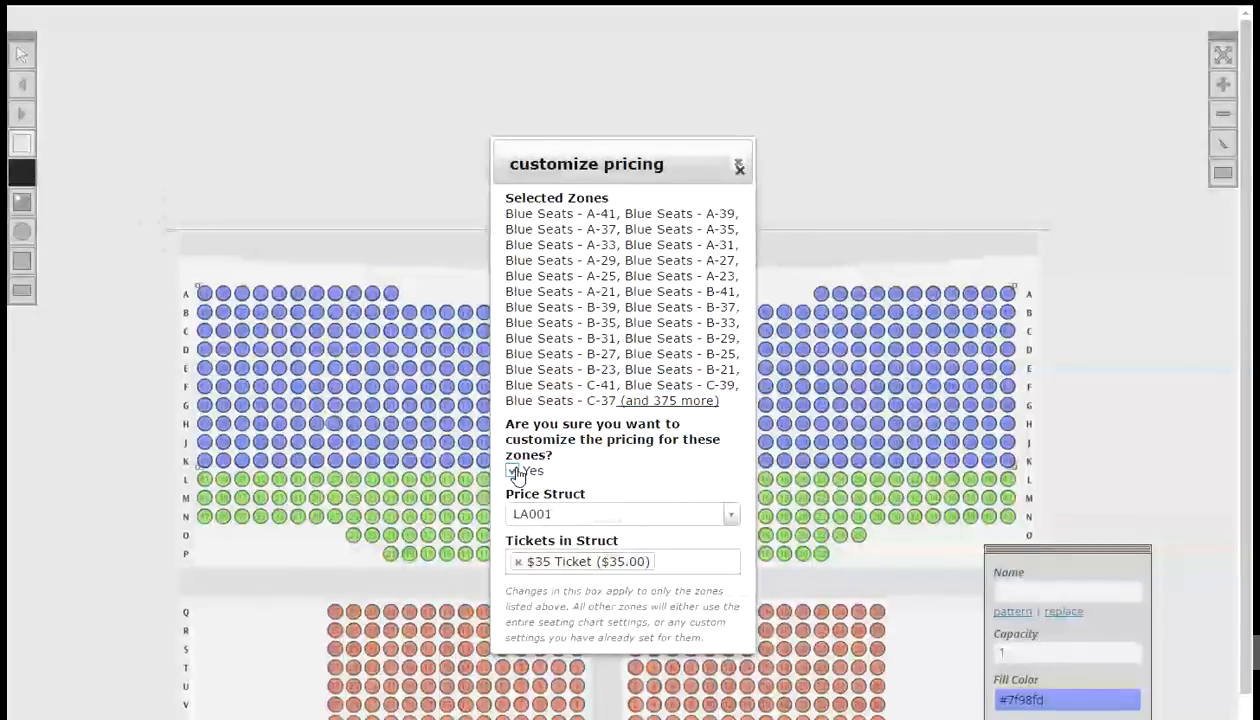
pyautogui.click(513, 471)
pyautogui.click(518, 564)
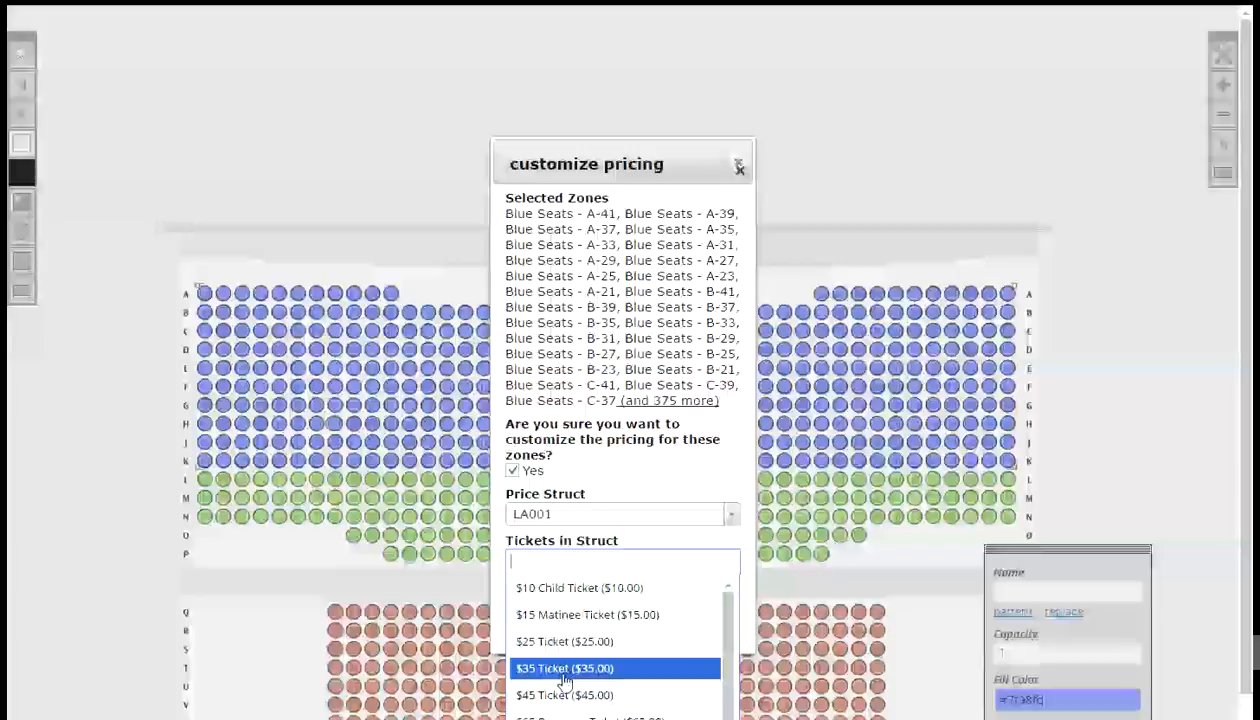
pyautogui.click(563, 695)
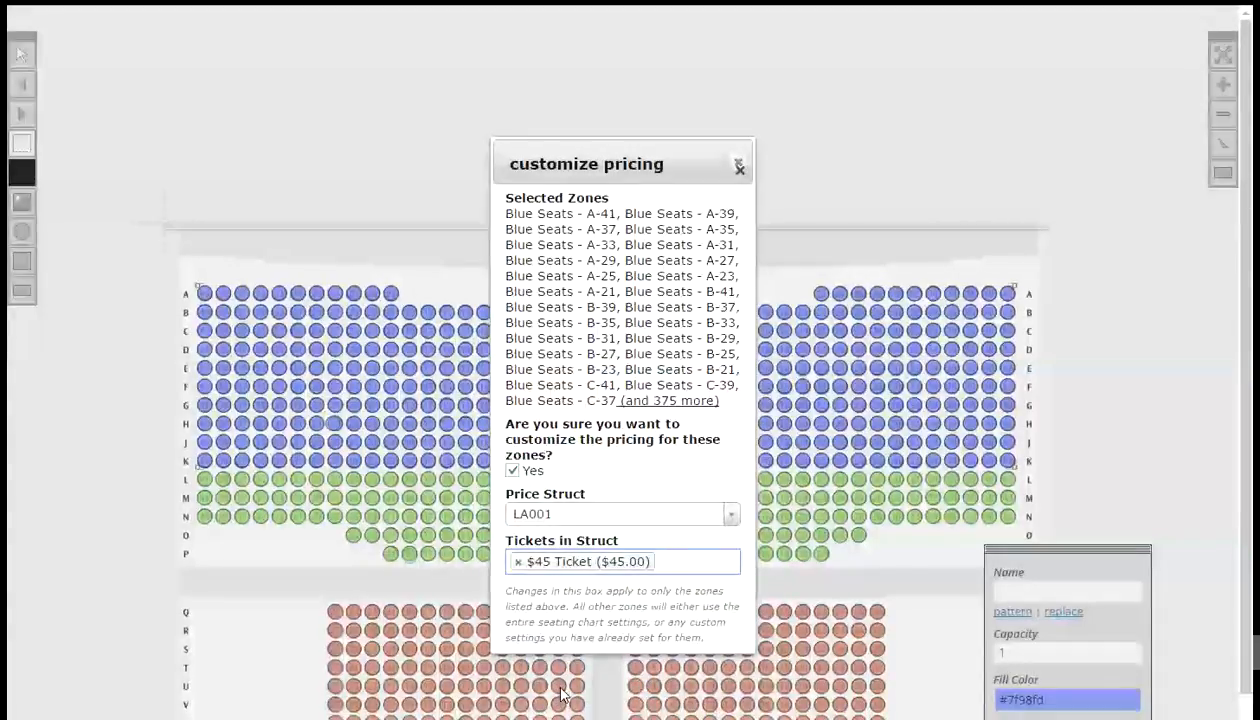
pyautogui.click(739, 168)
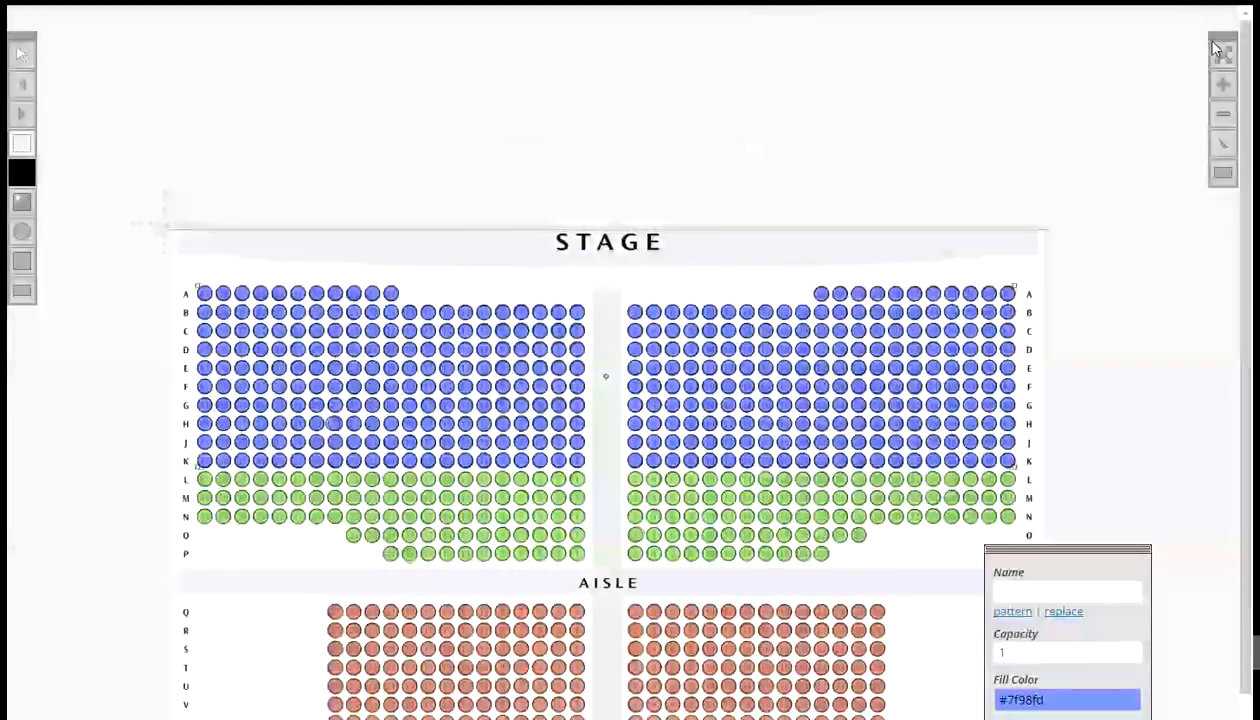
# - Leave the full-screen seating chart and update the Large Auditorium event area
pyautogui.click(1220, 50)
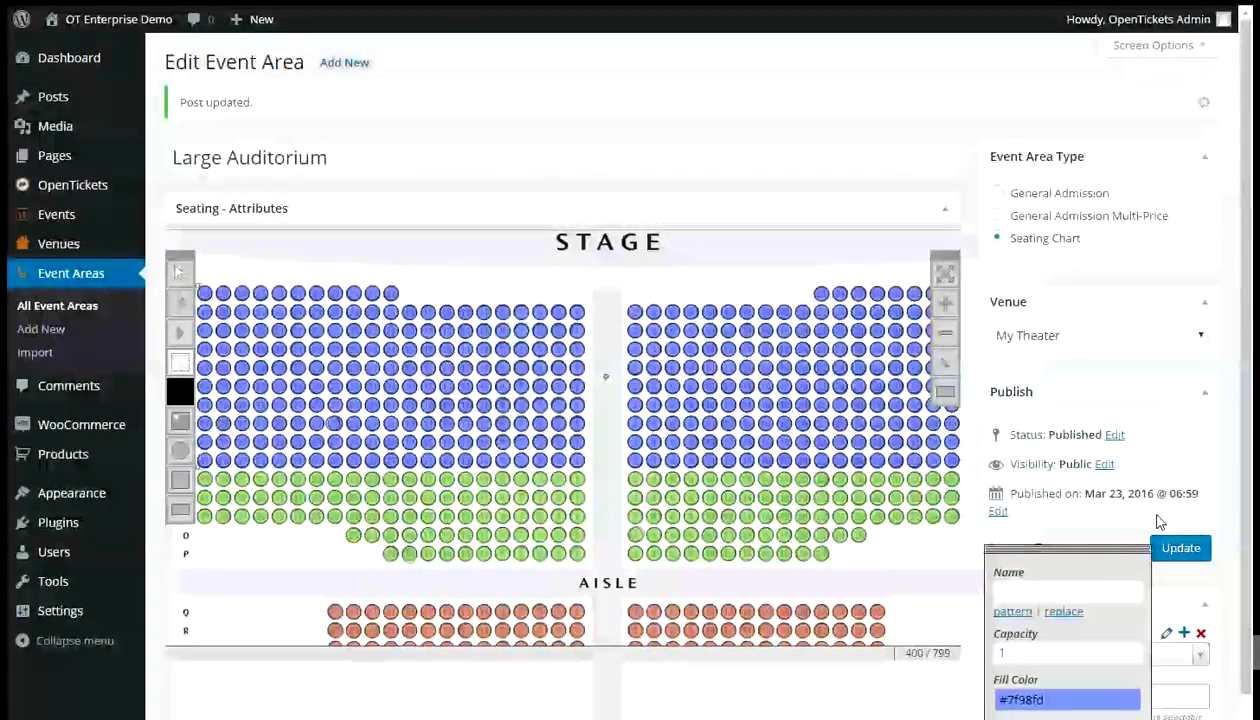
pyautogui.click(1175, 550)
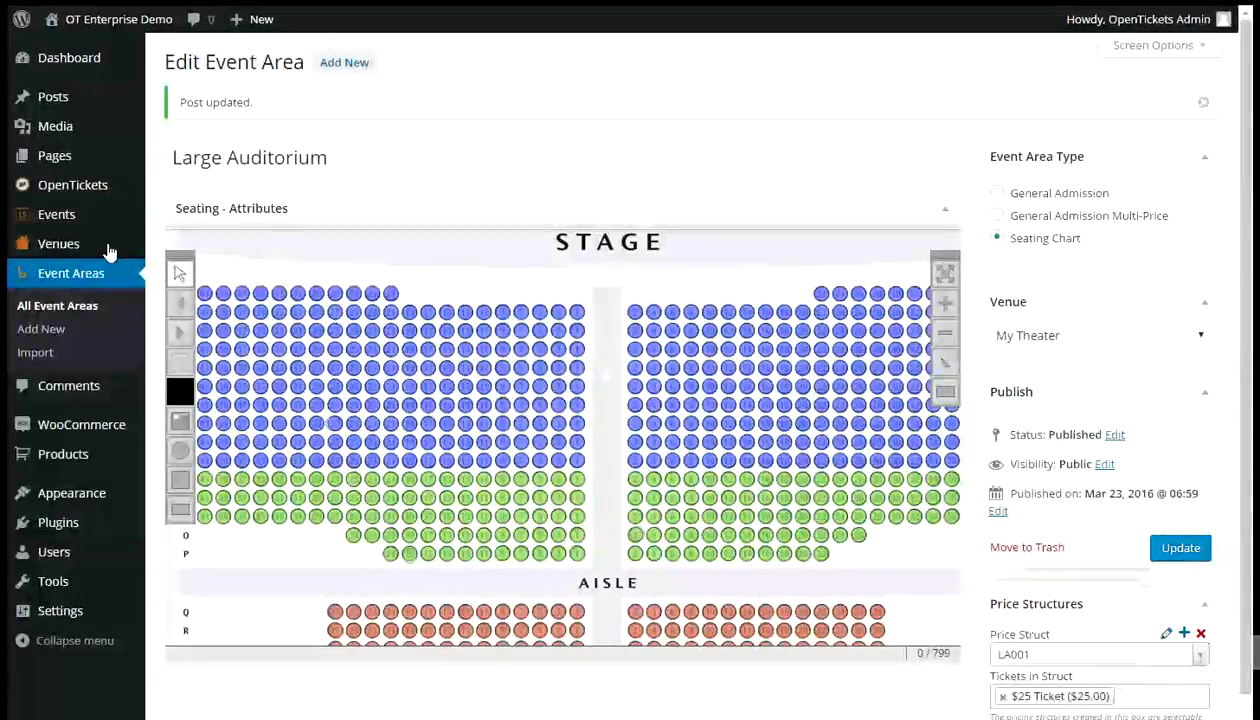
# - Start a new event titled The Tempest
pyautogui.moveTo(70, 200)
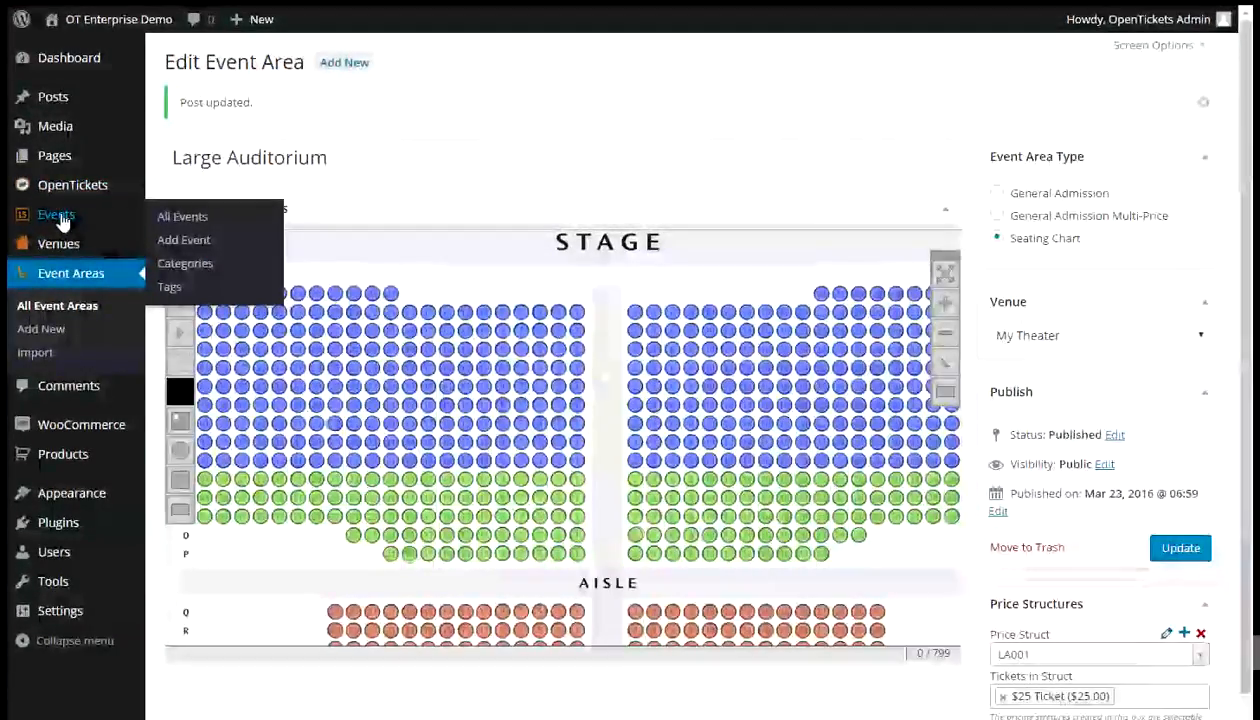
pyautogui.click(62, 218)
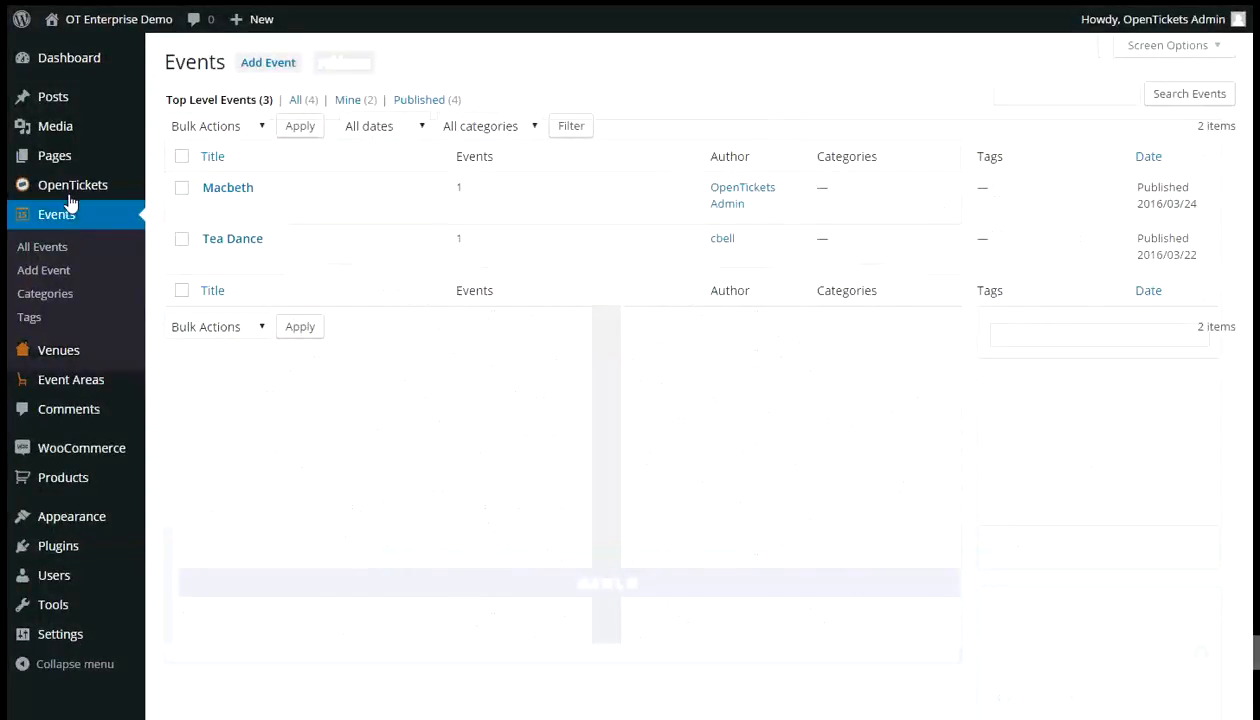
pyautogui.moveTo(105, 177)
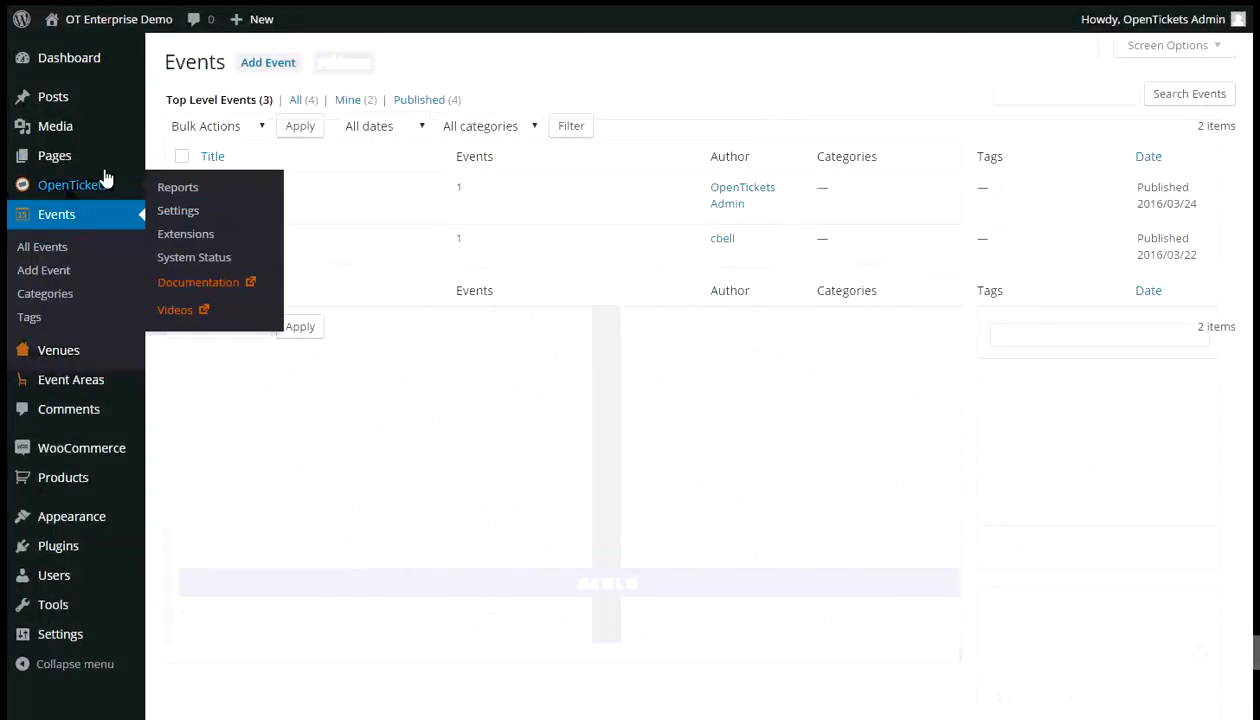
pyautogui.click(268, 64)
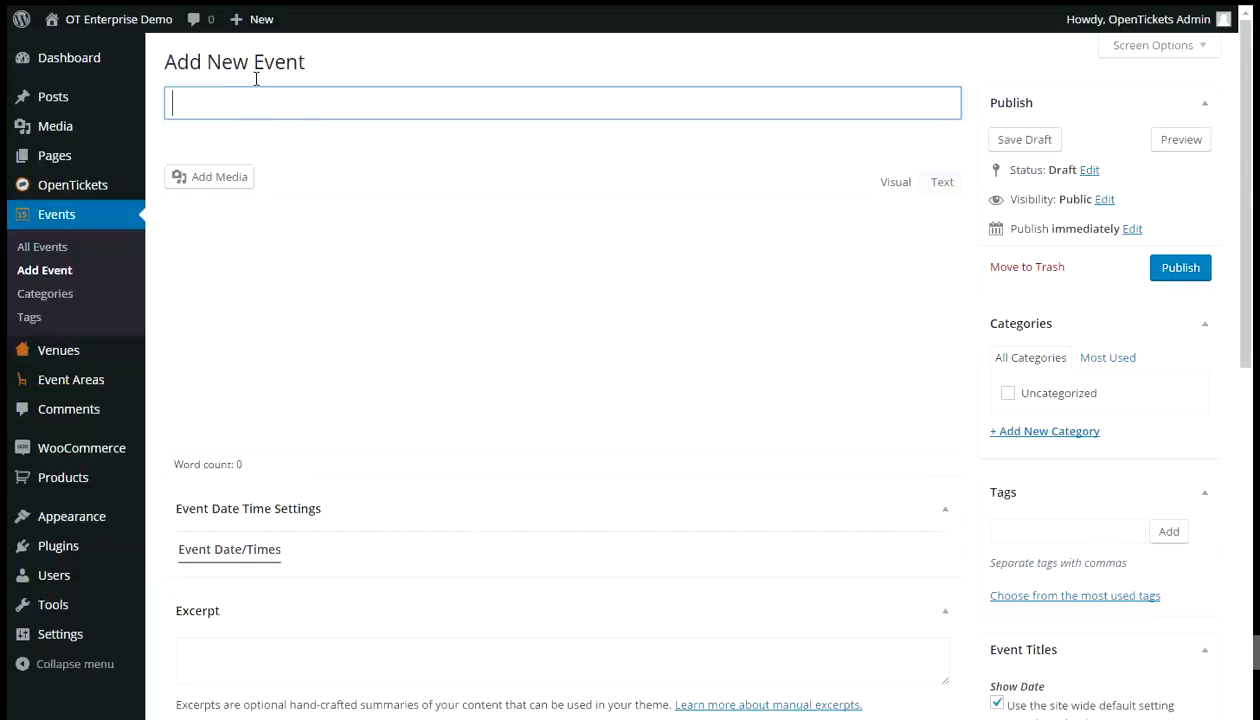
pyautogui.moveTo(148, 12)
pyautogui.write('The Tempest')
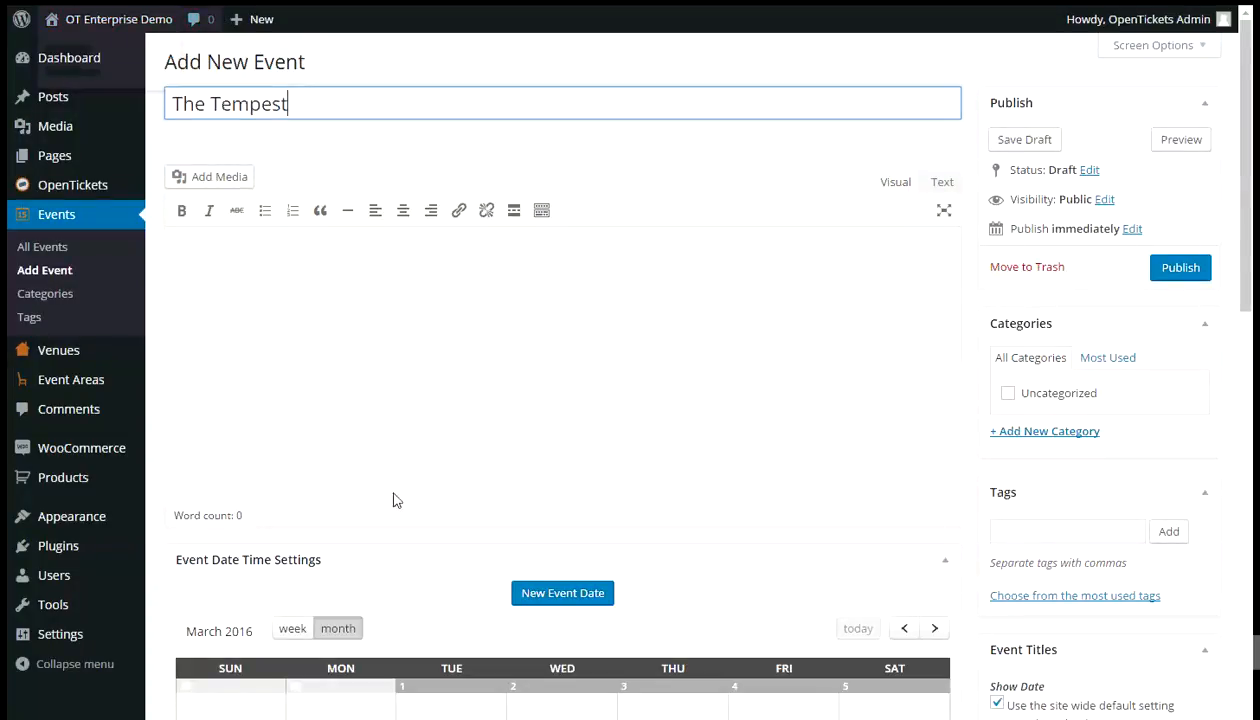
# - Begin a new event date and set its start date to 05-07-2016
pyautogui.click(567, 592)
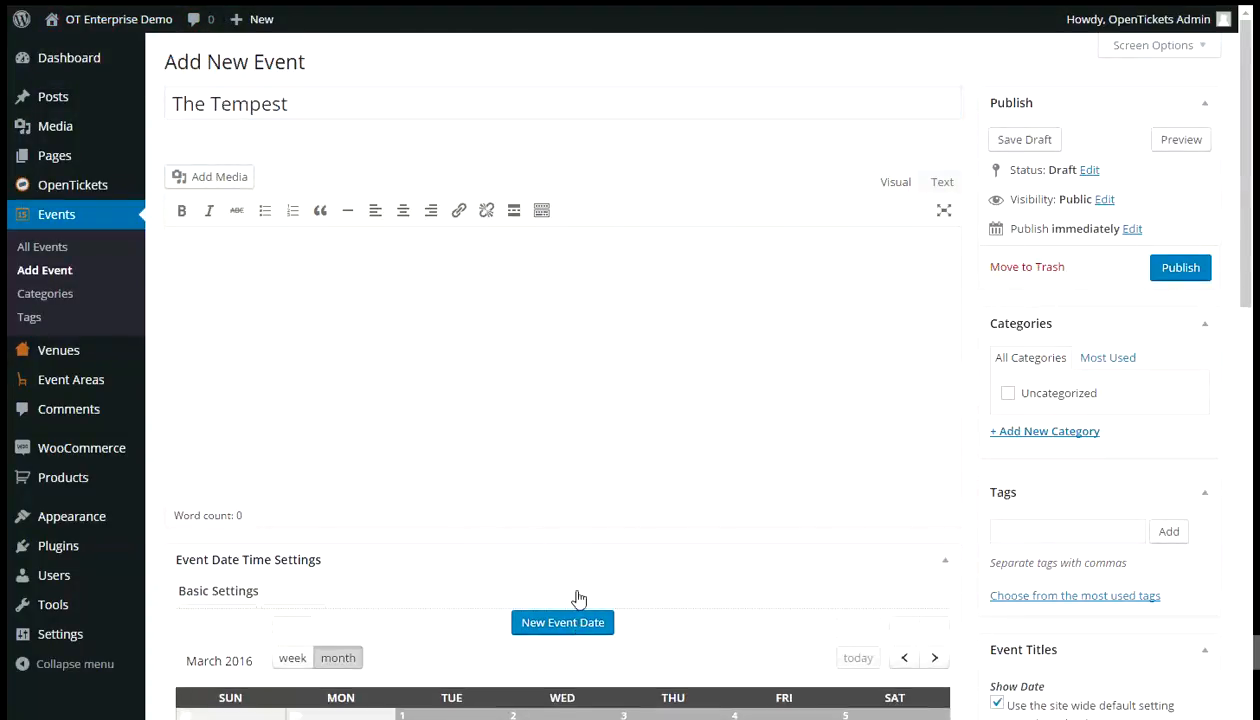
pyautogui.scroll(-3, 405, 487)
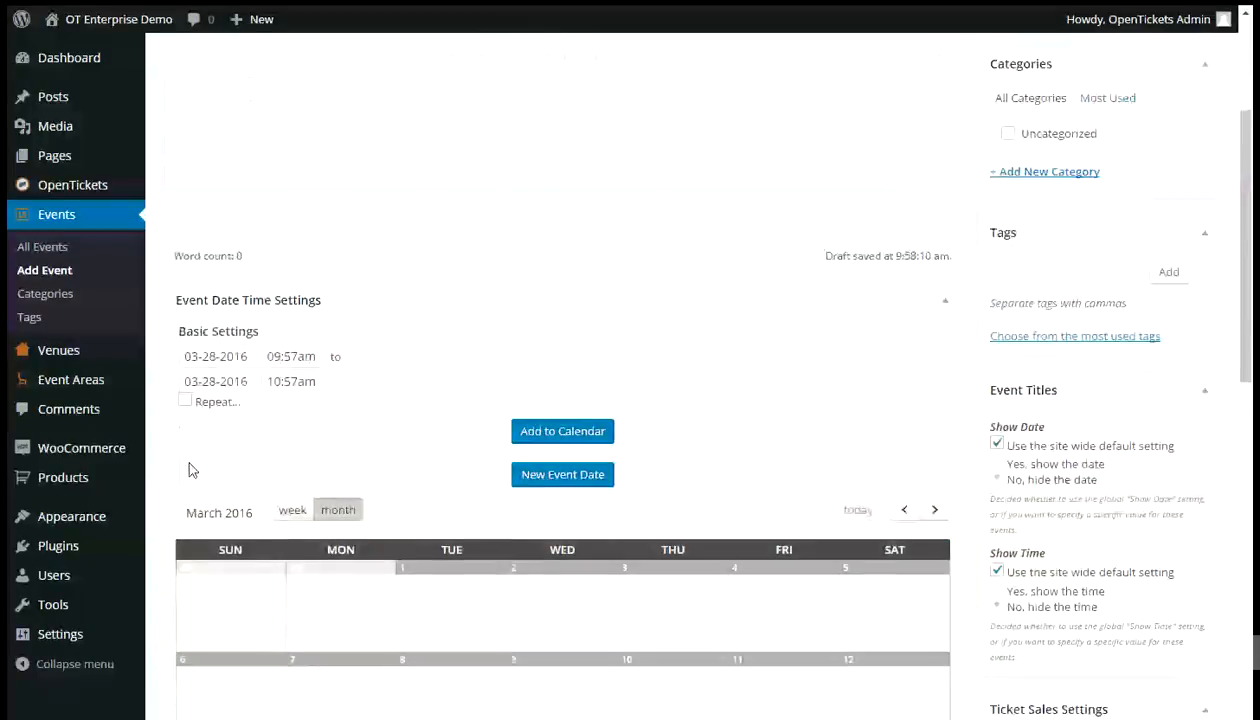
pyautogui.click(245, 356)
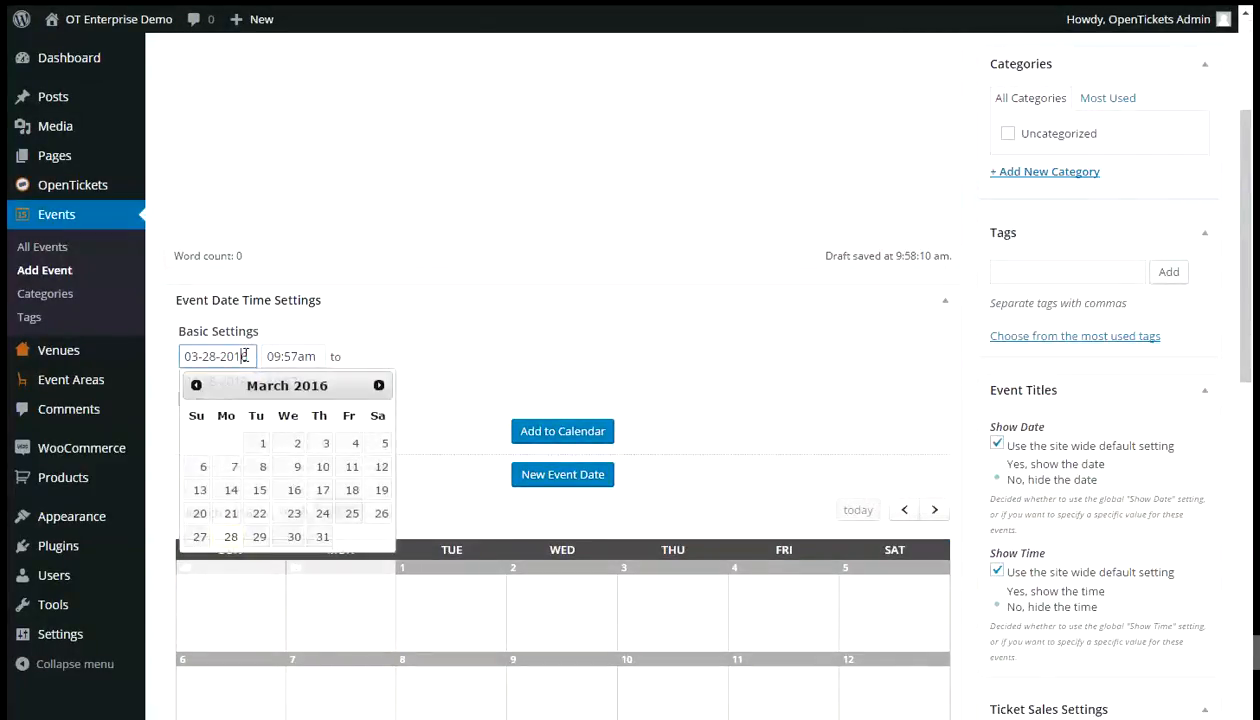
pyautogui.click(379, 386)
pyautogui.click(379, 386)
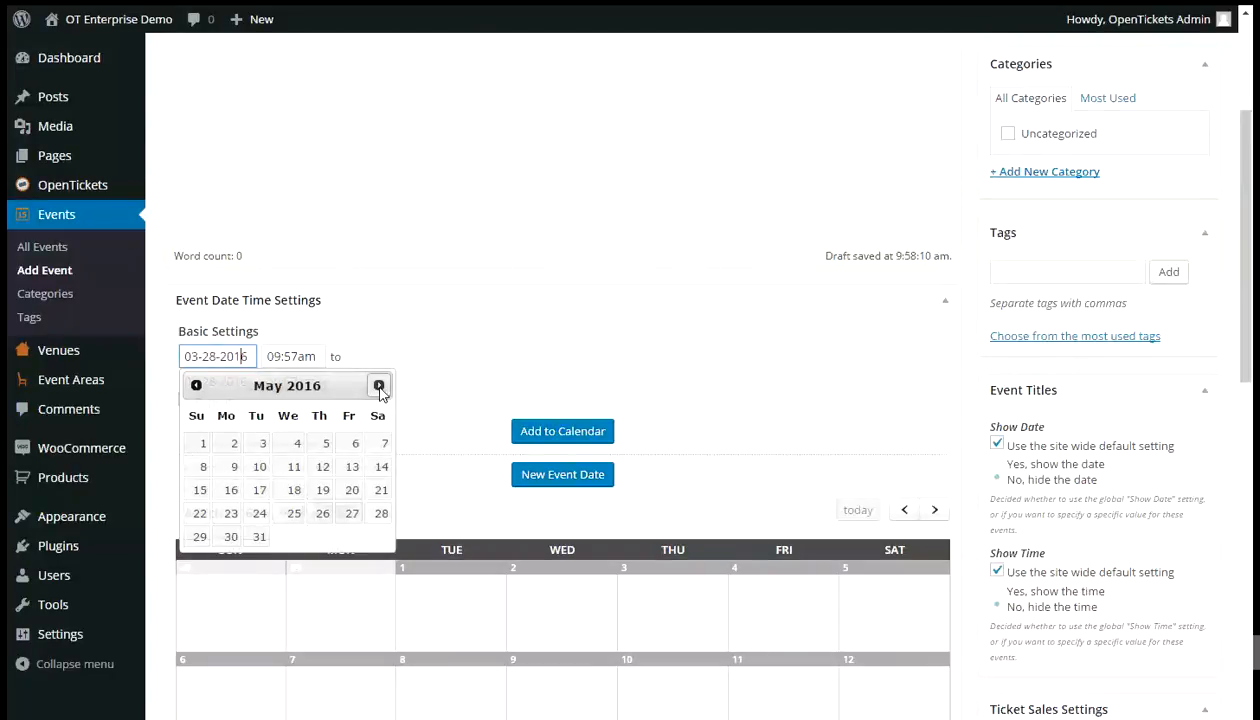
pyautogui.click(381, 446)
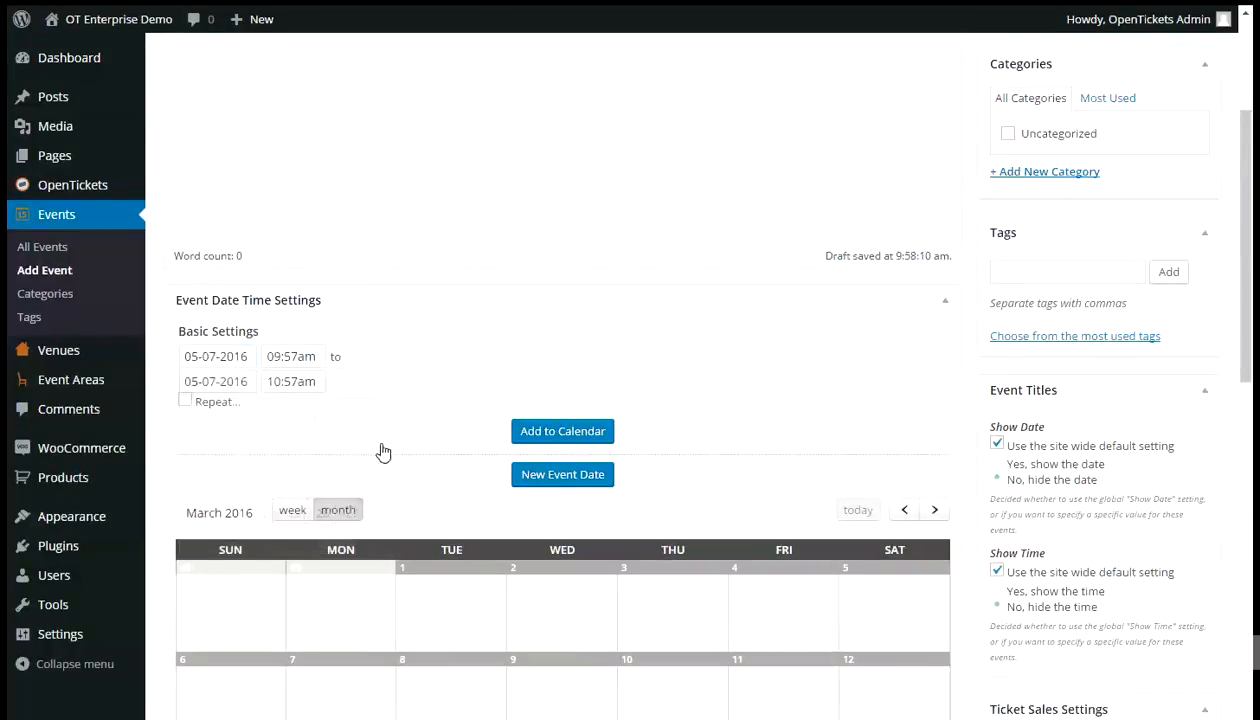
# - Set the event date's times from 7pm to 11pm and add it to the calendar
pyautogui.click(318, 358)
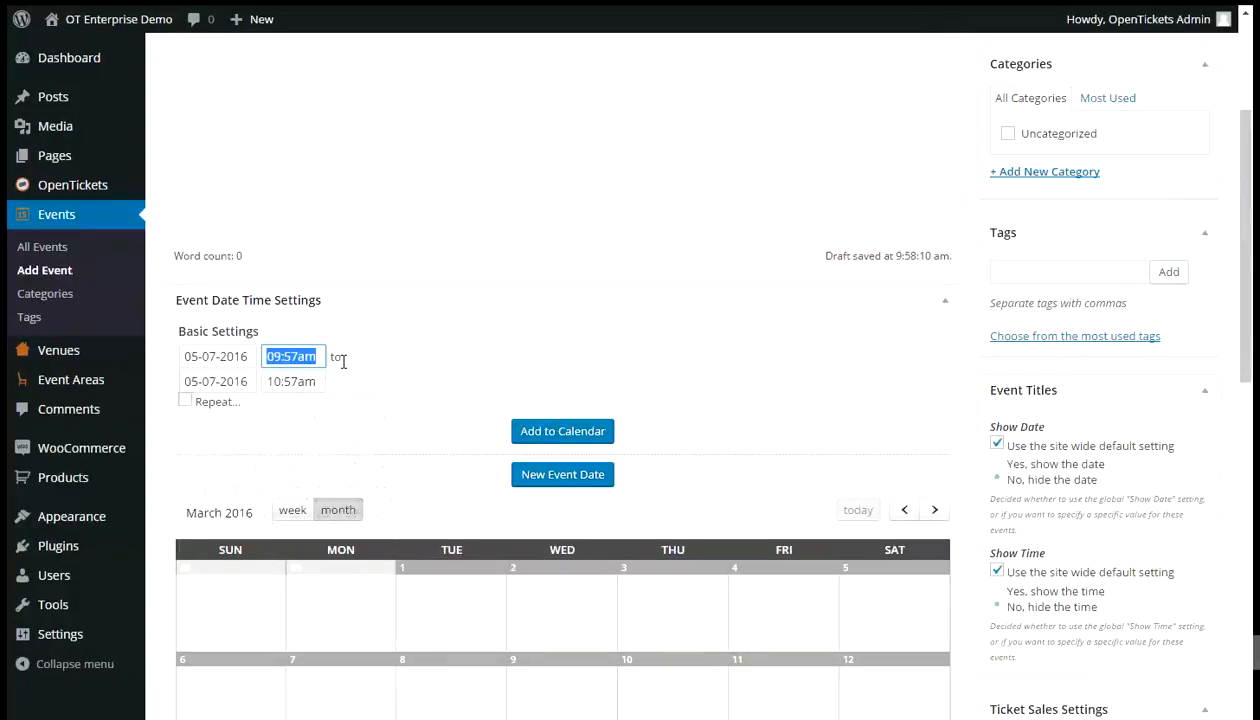
pyautogui.write('7pm')
pyautogui.press('Tab')
pyautogui.press('Tab')
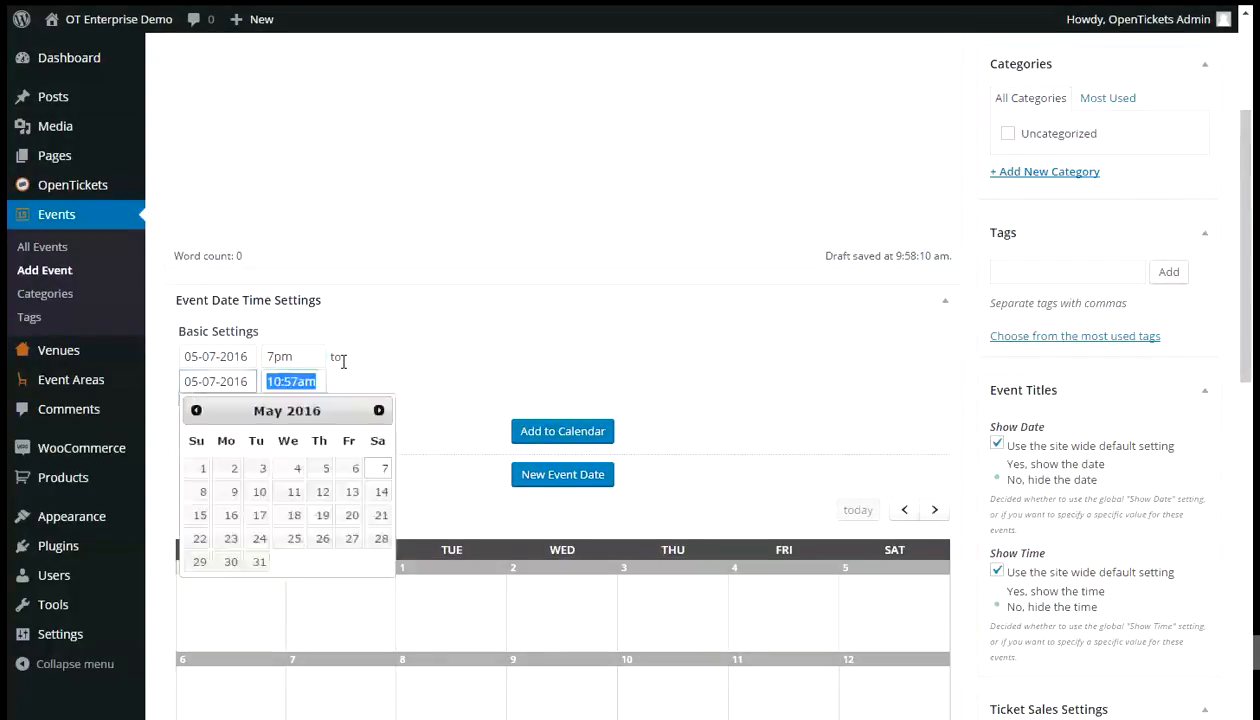
pyautogui.write('1')
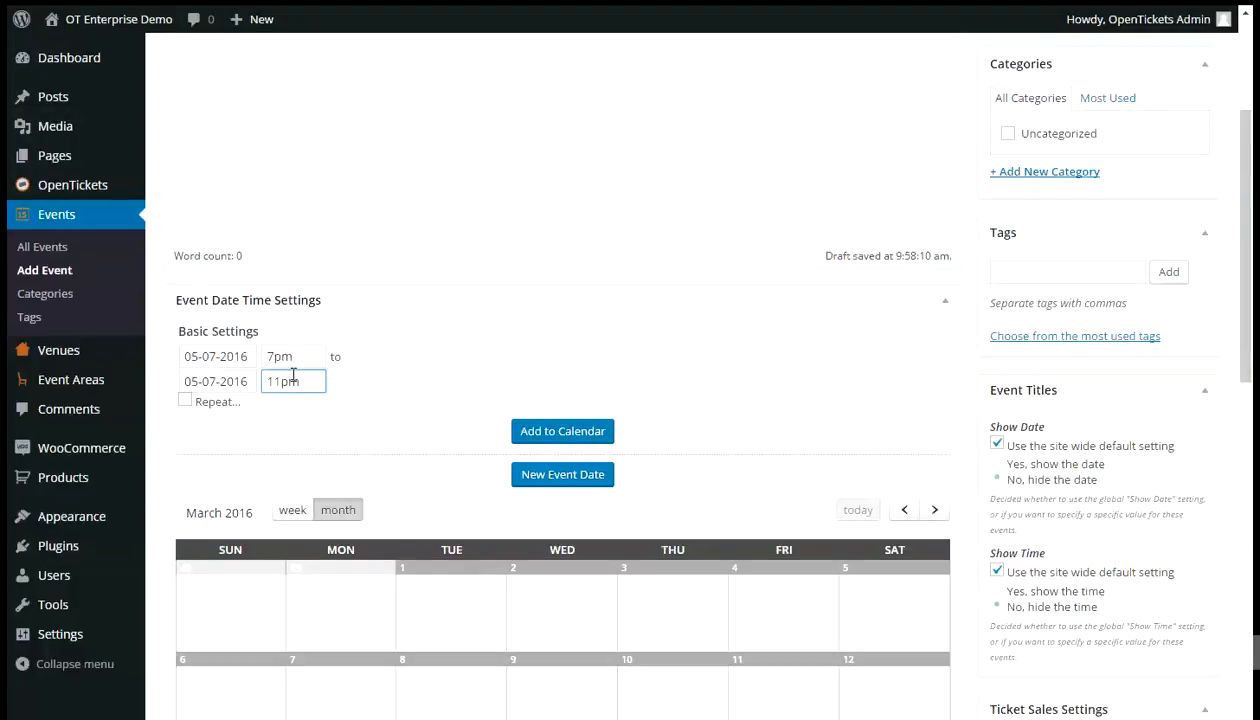
pyautogui.write('1pm')
pyautogui.click(565, 433)
# - Open the 7:00pm 05-07-2016 event date's settings and set its status to Published
pyautogui.scroll(-6, 620, 525)
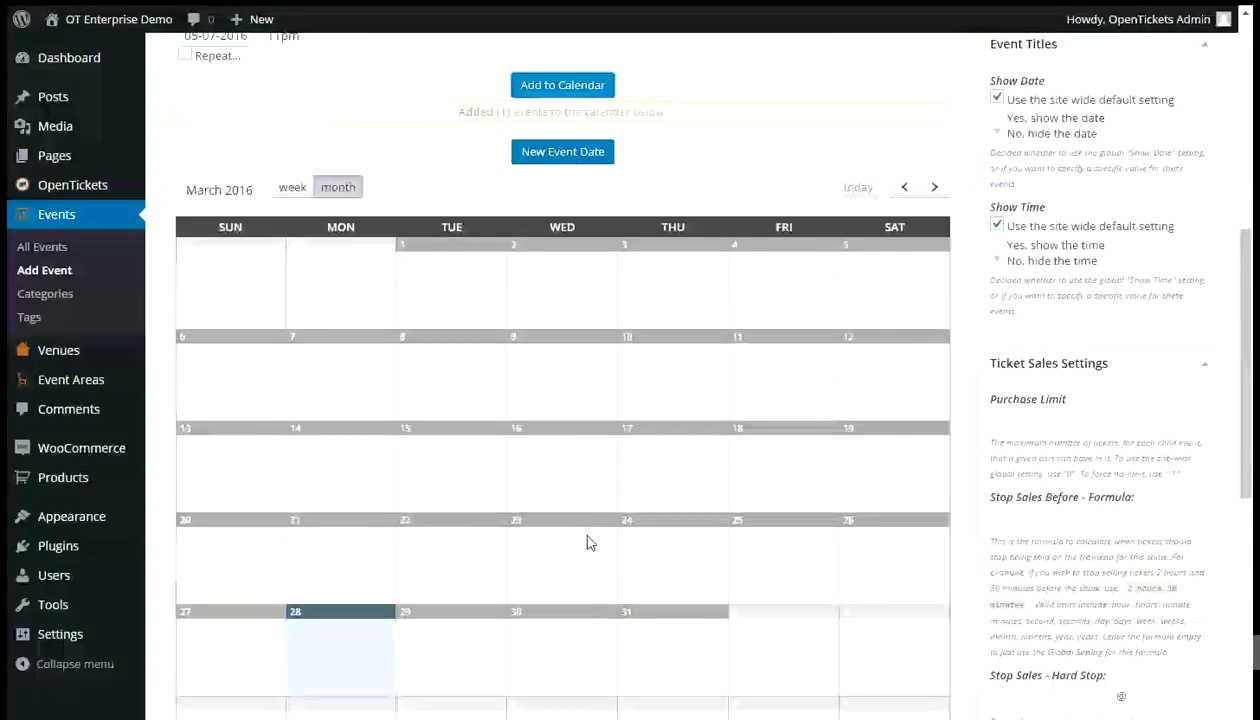
pyautogui.scroll(-2, 585, 542)
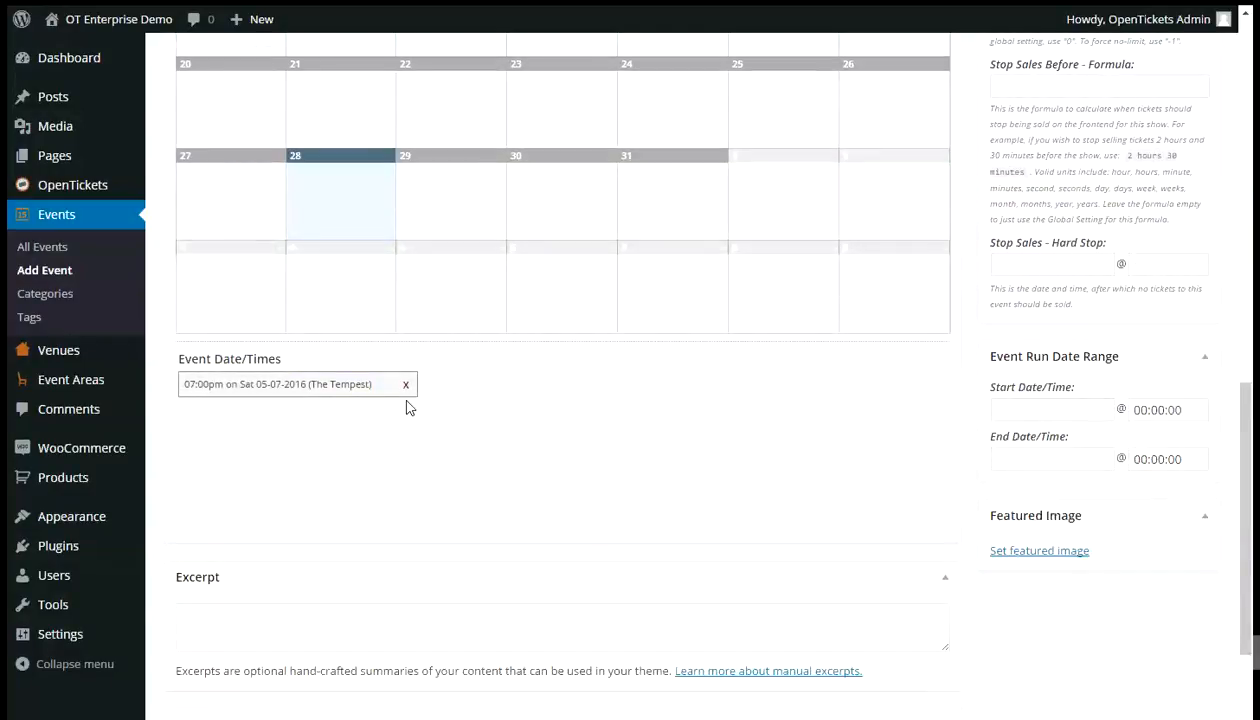
pyautogui.click(392, 387)
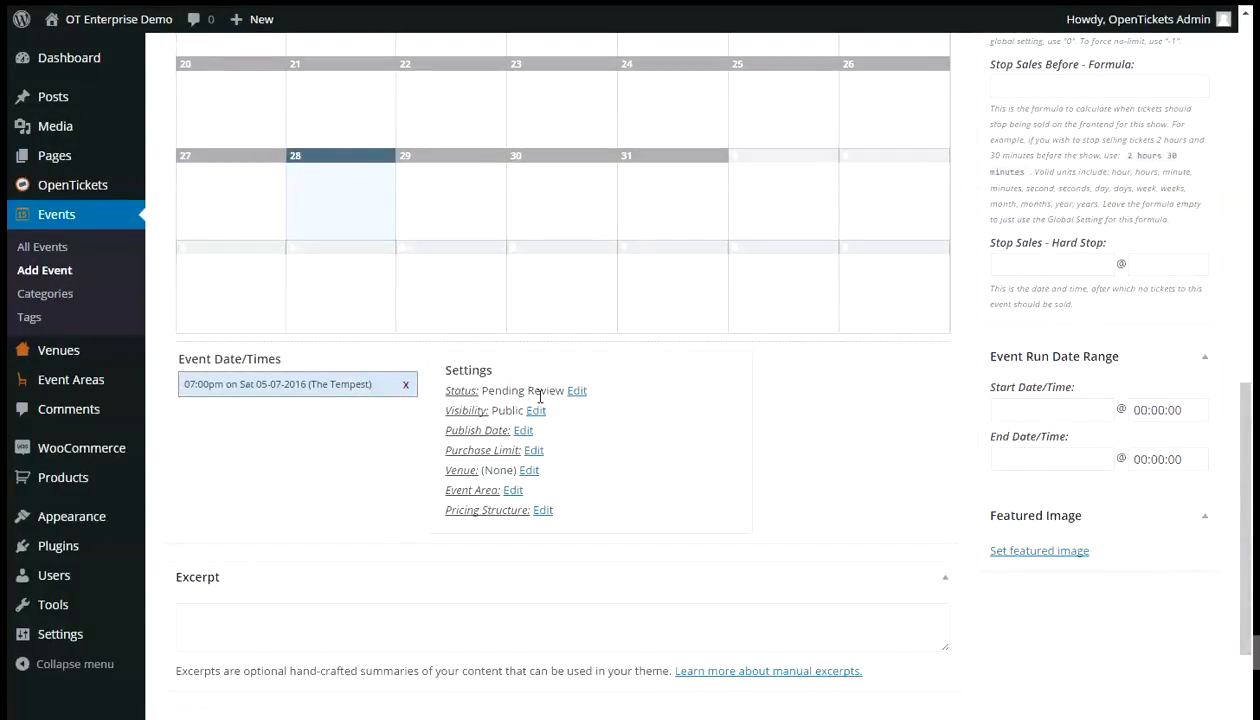
pyautogui.click(577, 392)
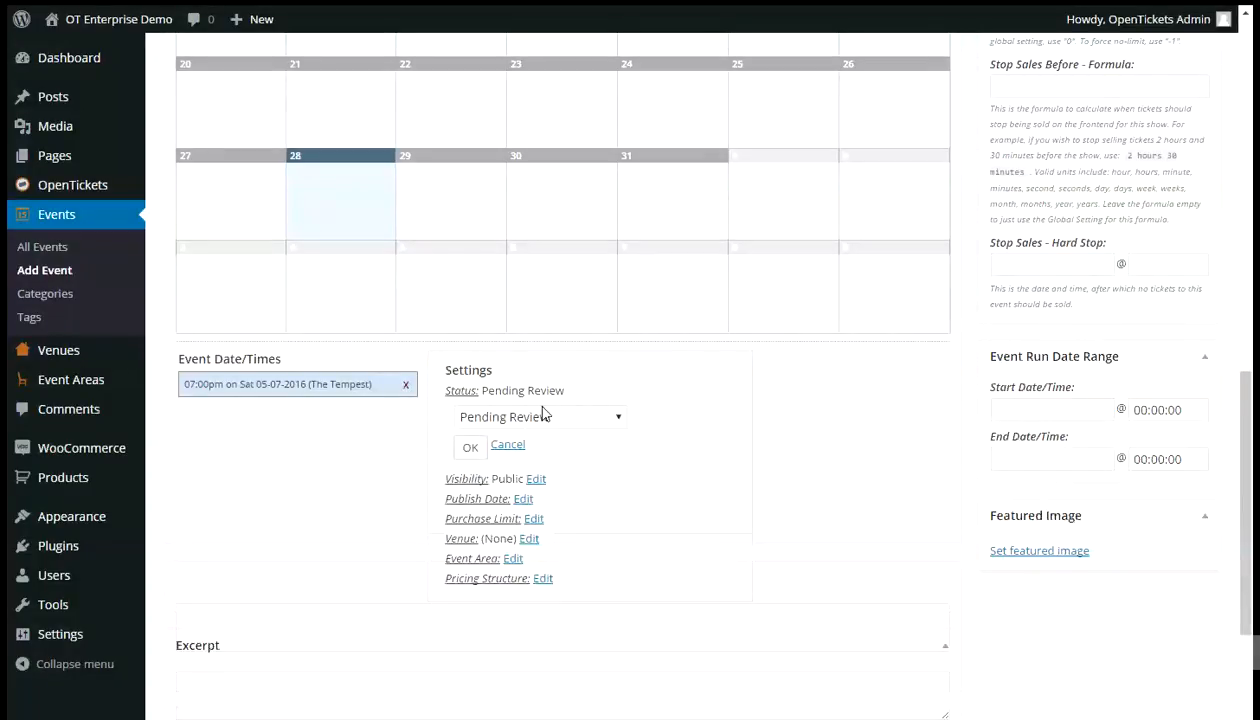
pyautogui.click(540, 420)
pyautogui.click(522, 440)
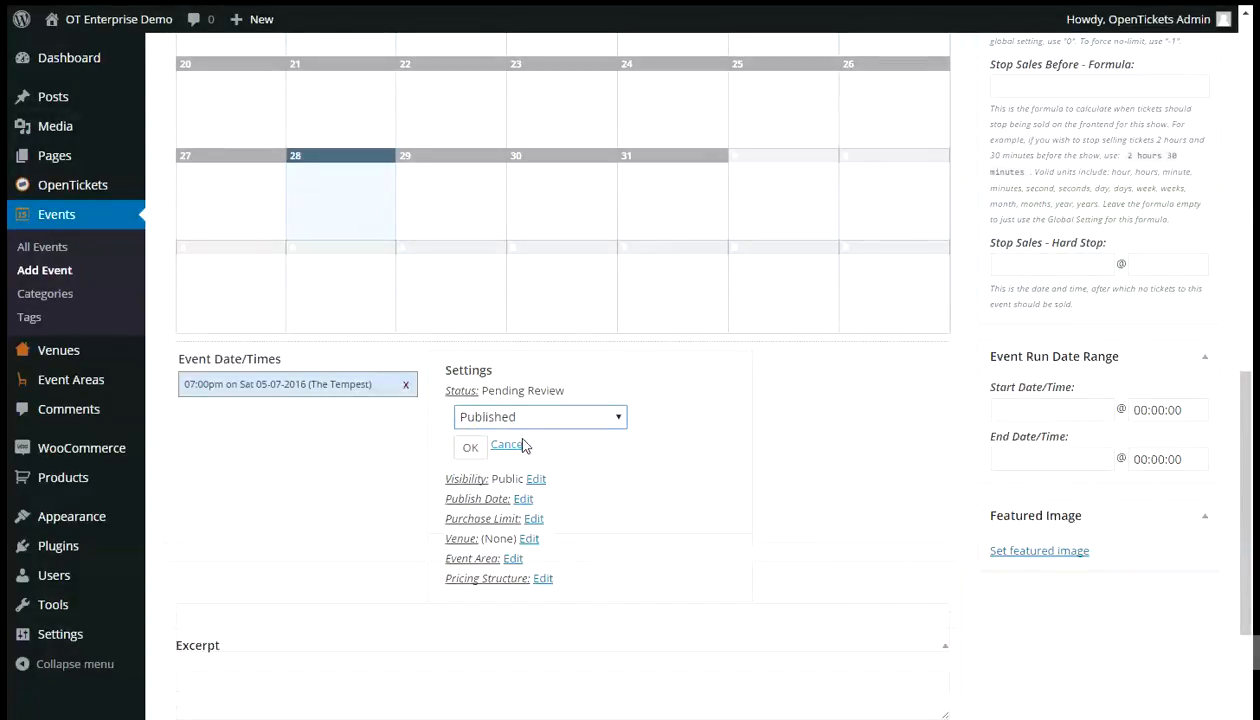
pyautogui.click(471, 449)
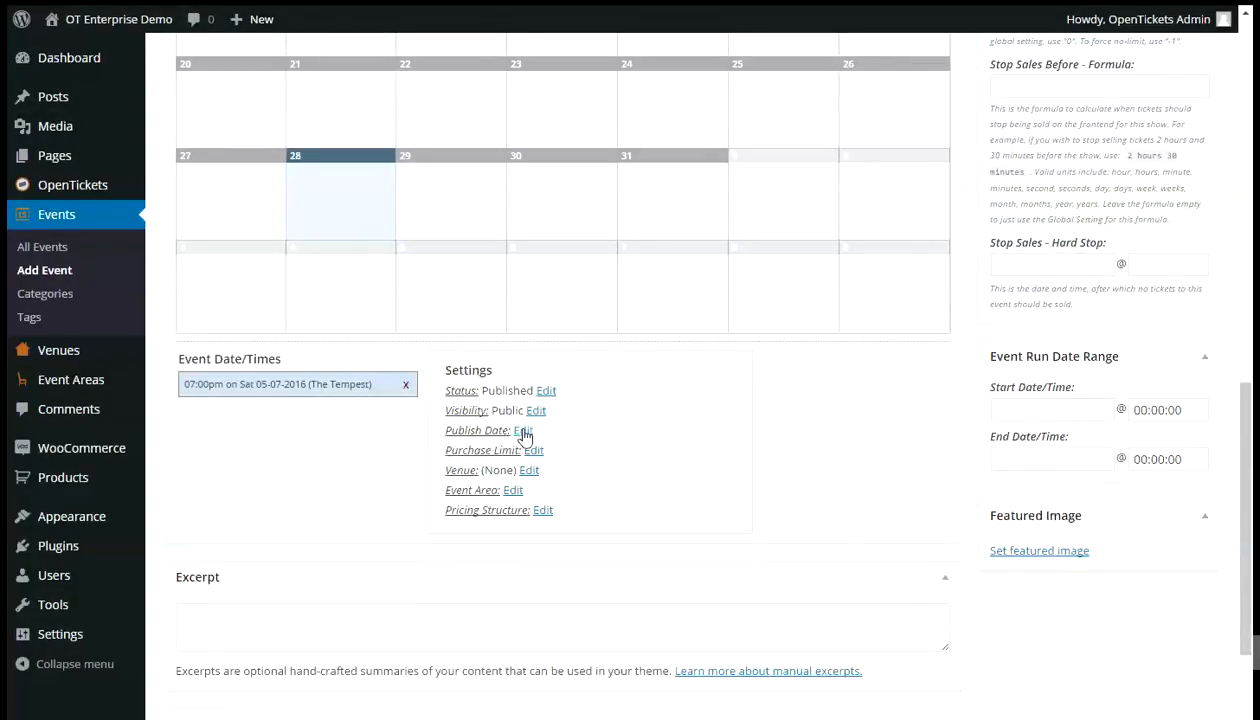
# - Set the event date's venue to My Theater
pyautogui.click(529, 470)
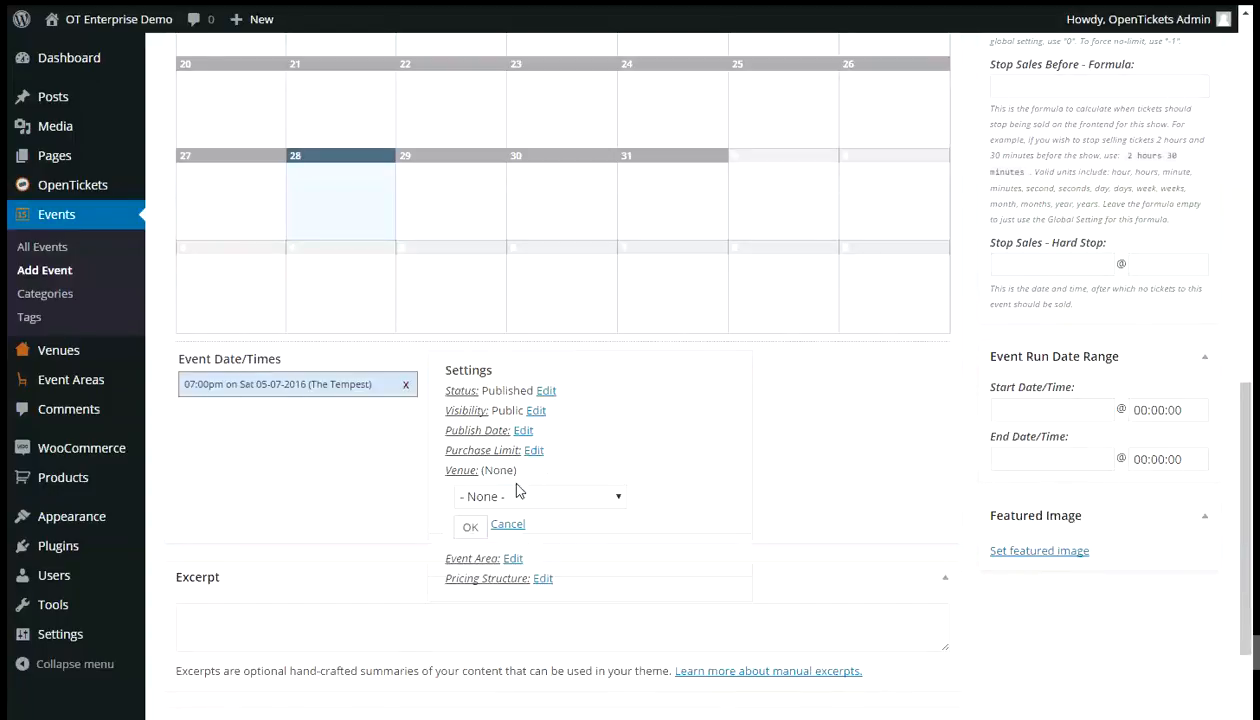
pyautogui.click(515, 496)
pyautogui.click(487, 534)
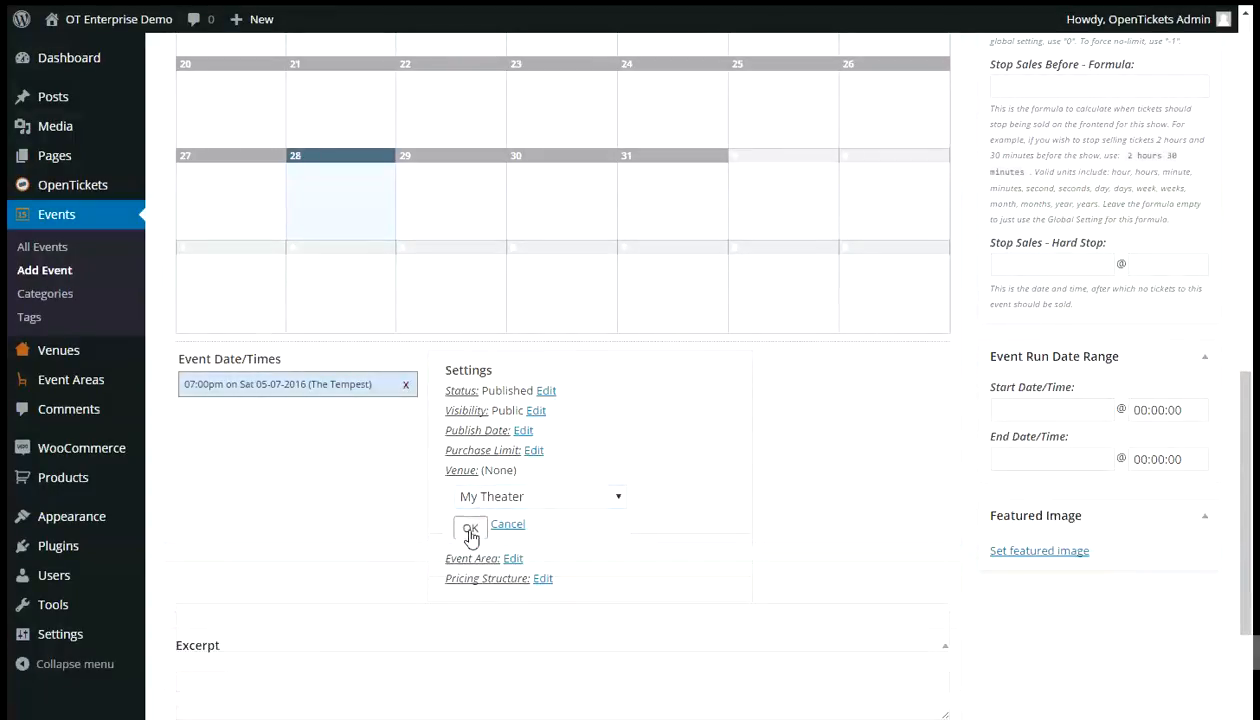
pyautogui.click(470, 527)
# - Assign the Large Auditorium event area and the LA001 pricing structure to the event date
pyautogui.click(512, 490)
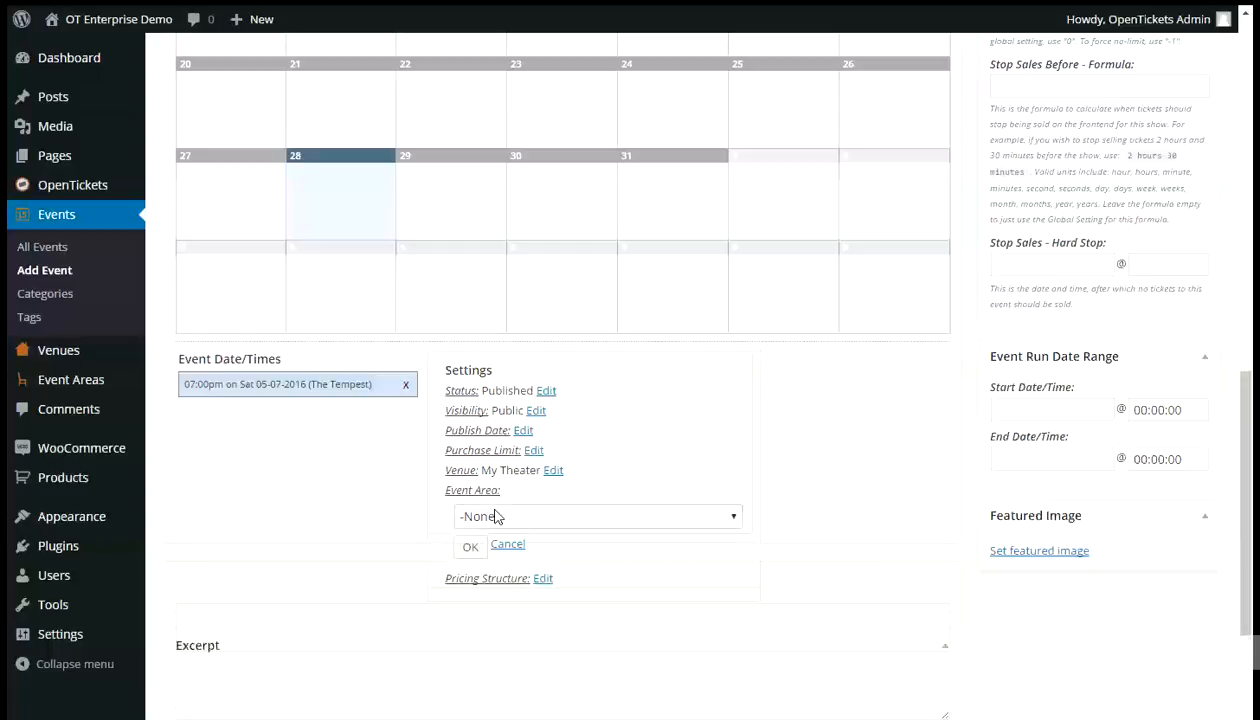
pyautogui.click(497, 516)
pyautogui.click(497, 556)
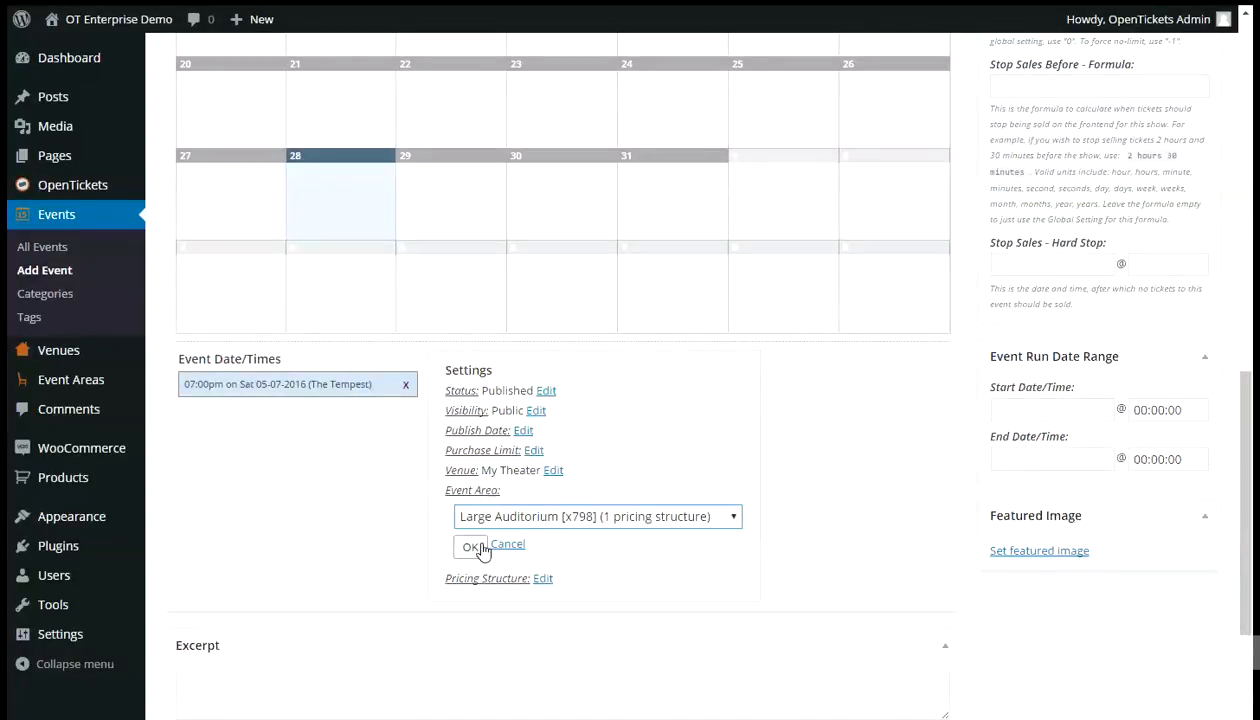
pyautogui.click(476, 548)
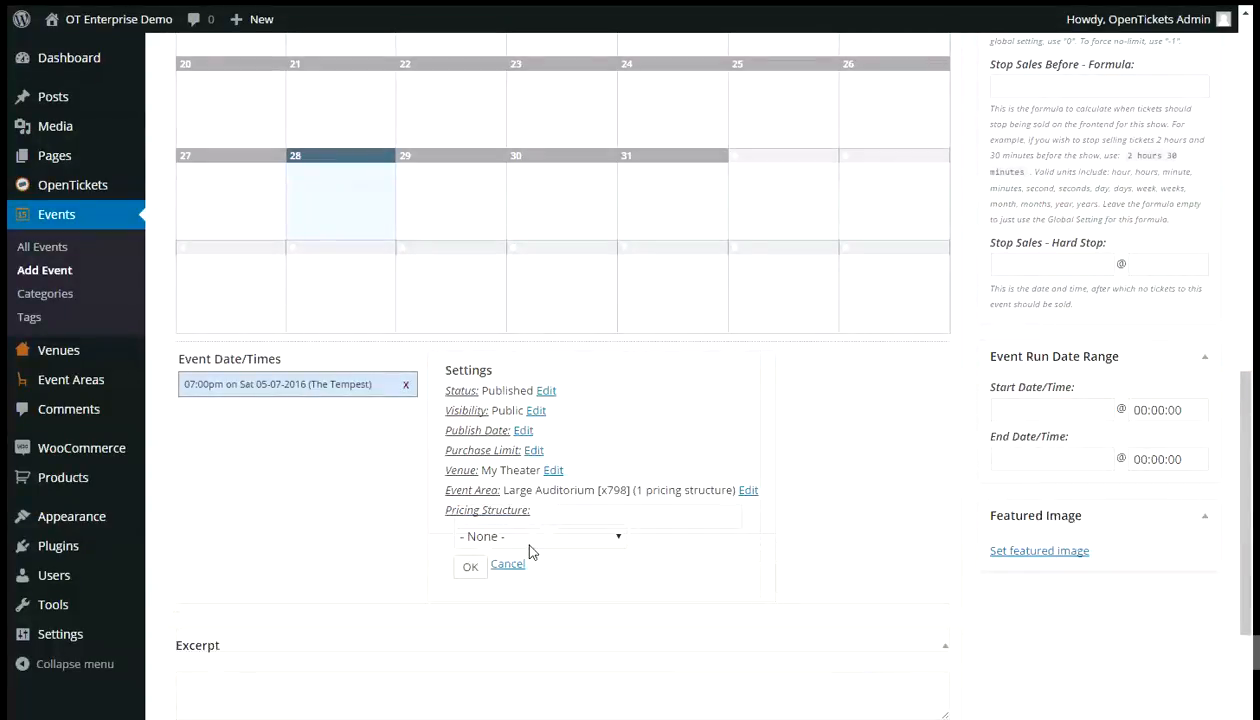
pyautogui.click(521, 536)
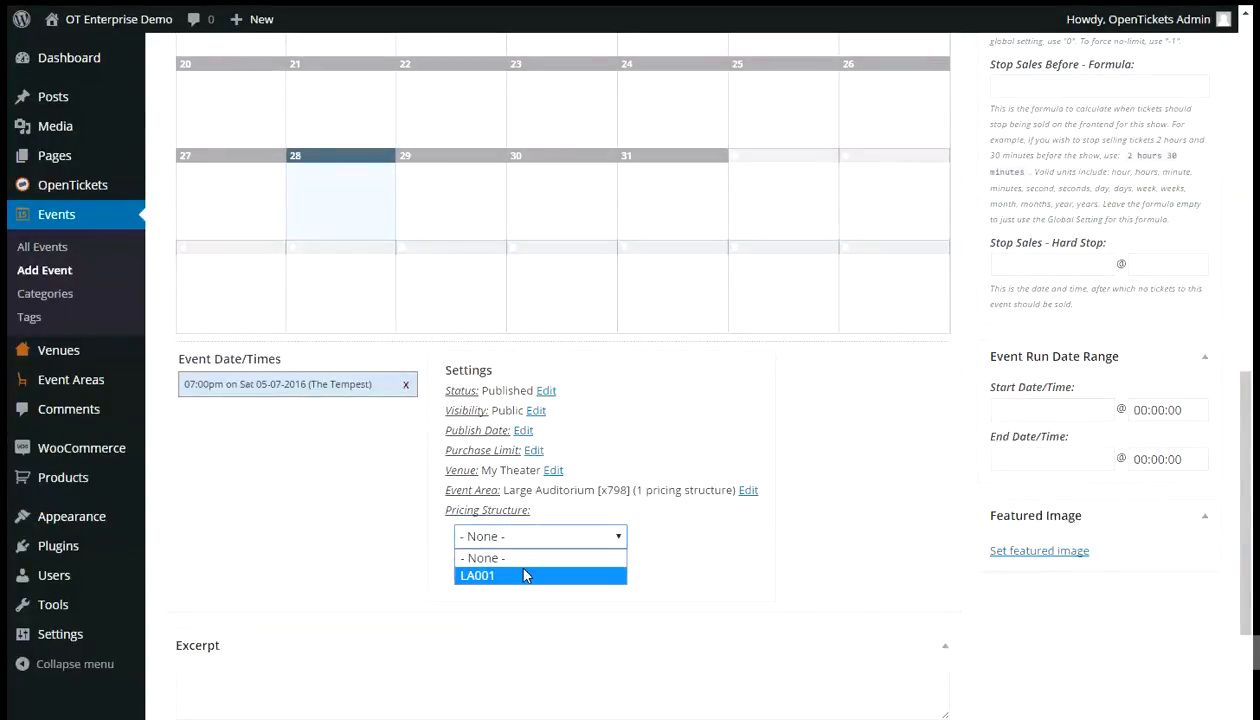
pyautogui.click(525, 575)
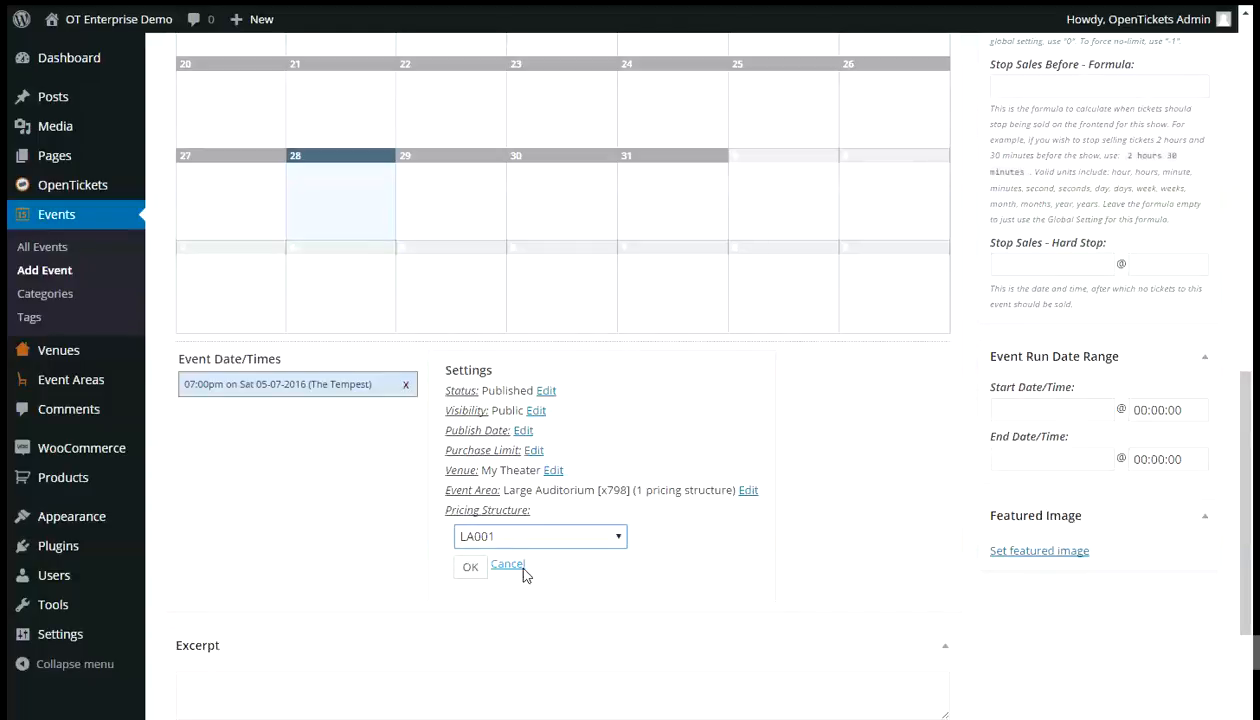
pyautogui.click(472, 568)
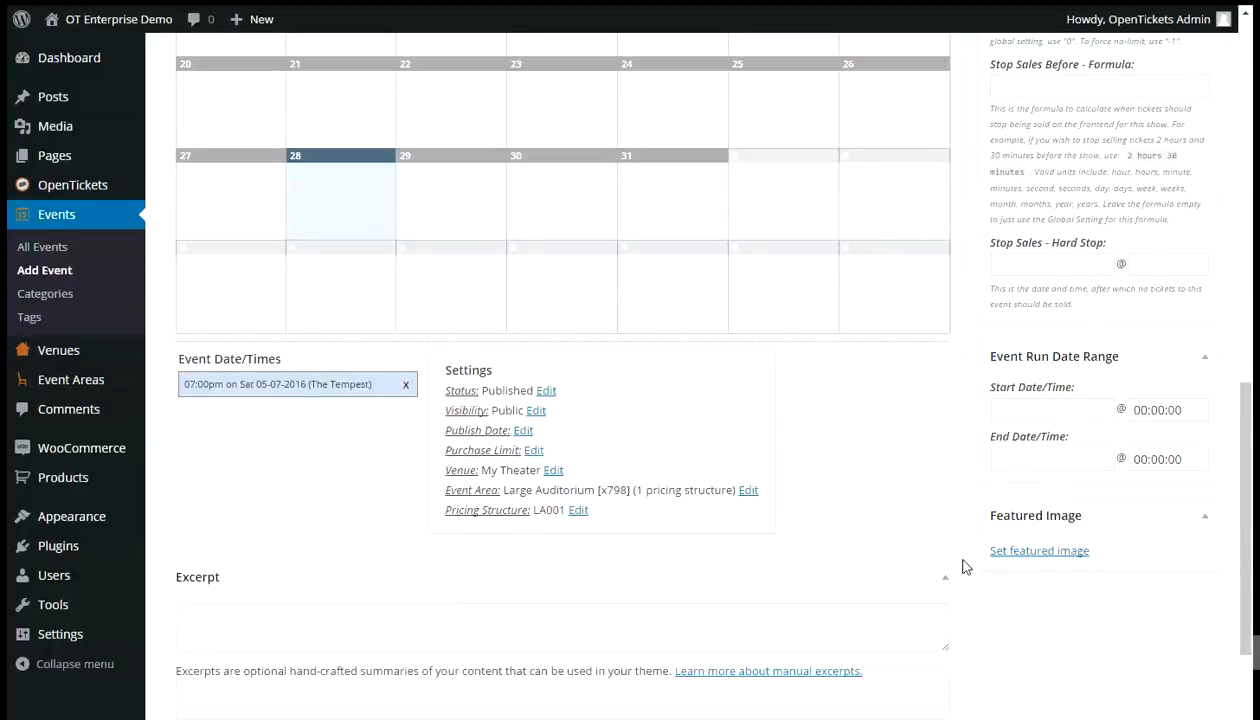
# - Set the Tempest image from the media library as the event's featured image
pyautogui.click(1048, 551)
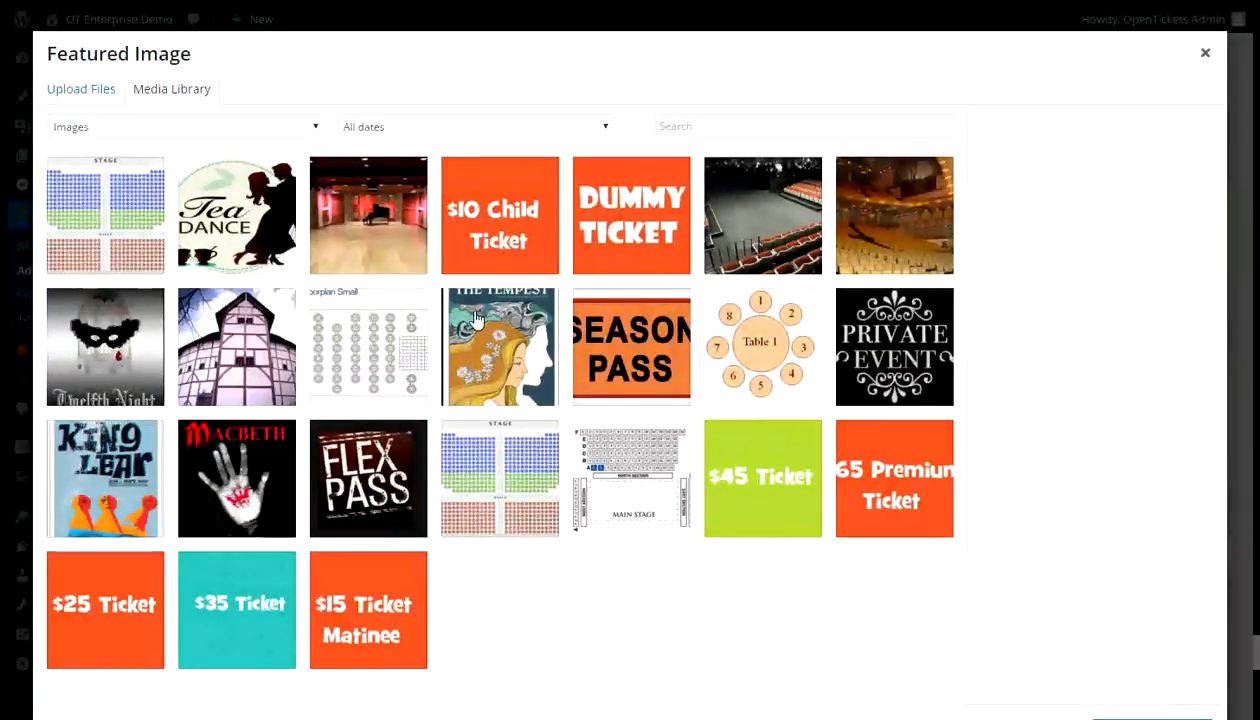
pyautogui.click(510, 318)
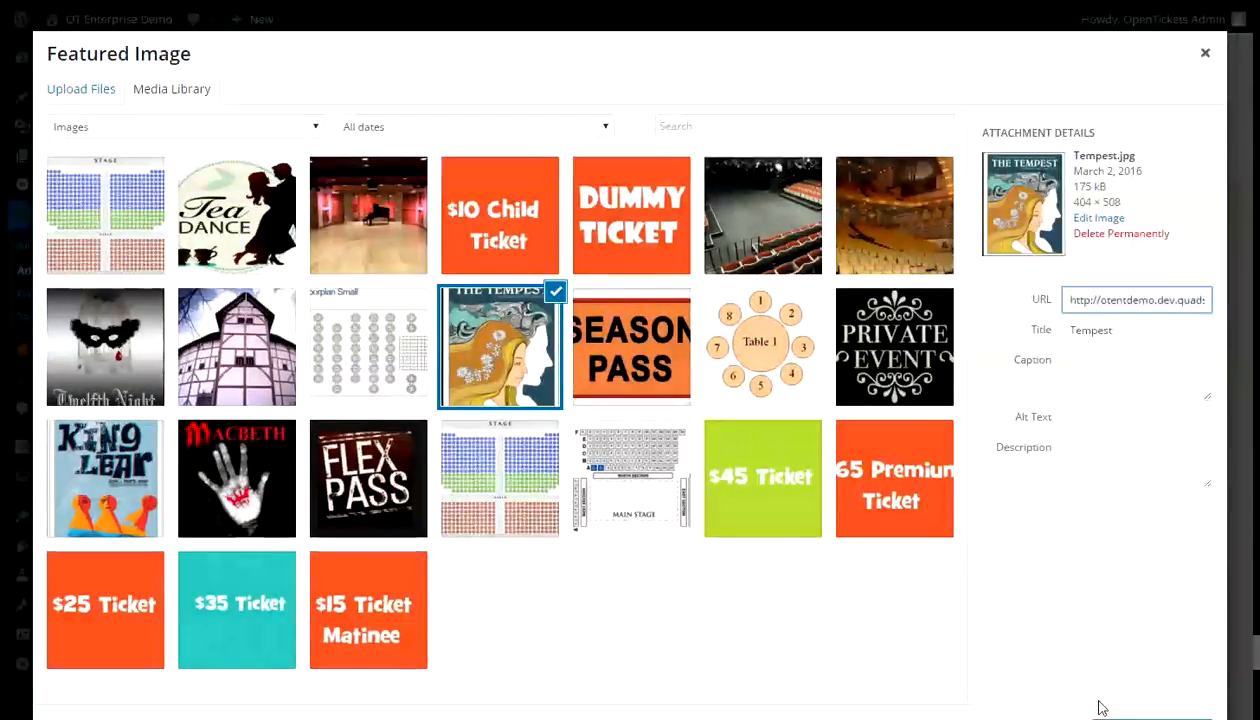
pyautogui.click(1147, 718)
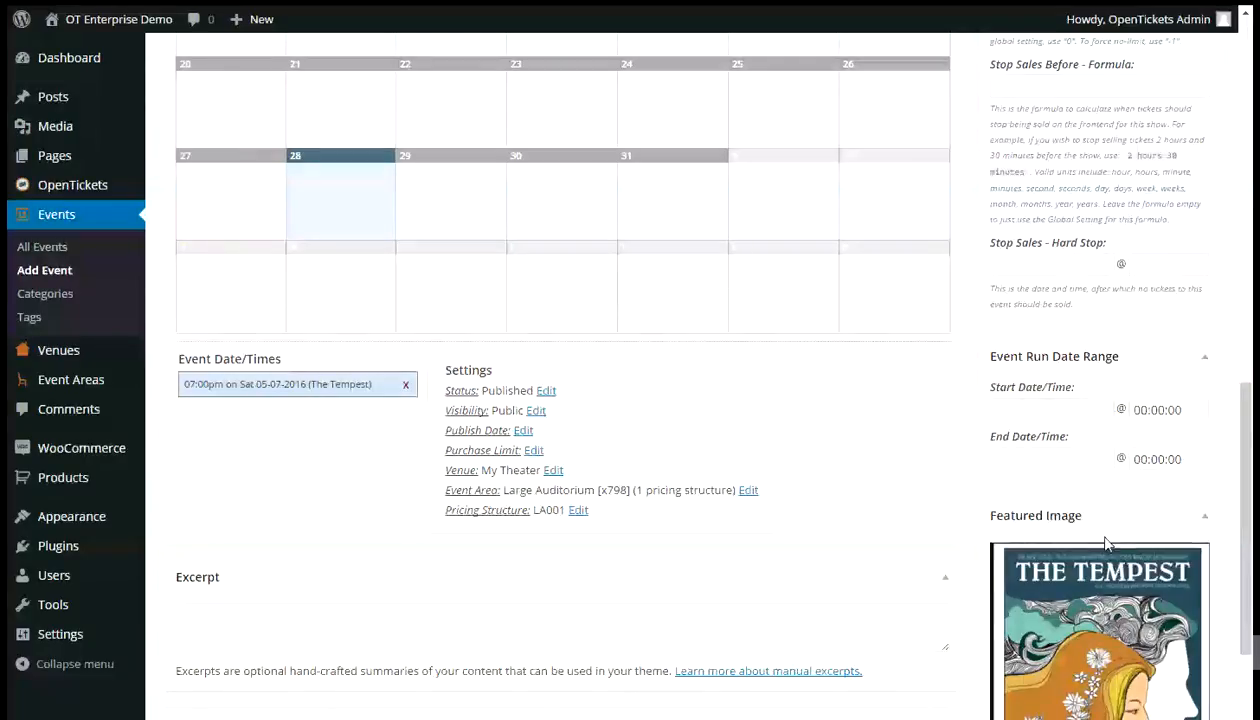
# - Publish The Tempest event
pyautogui.scroll(12, 1040, 575)
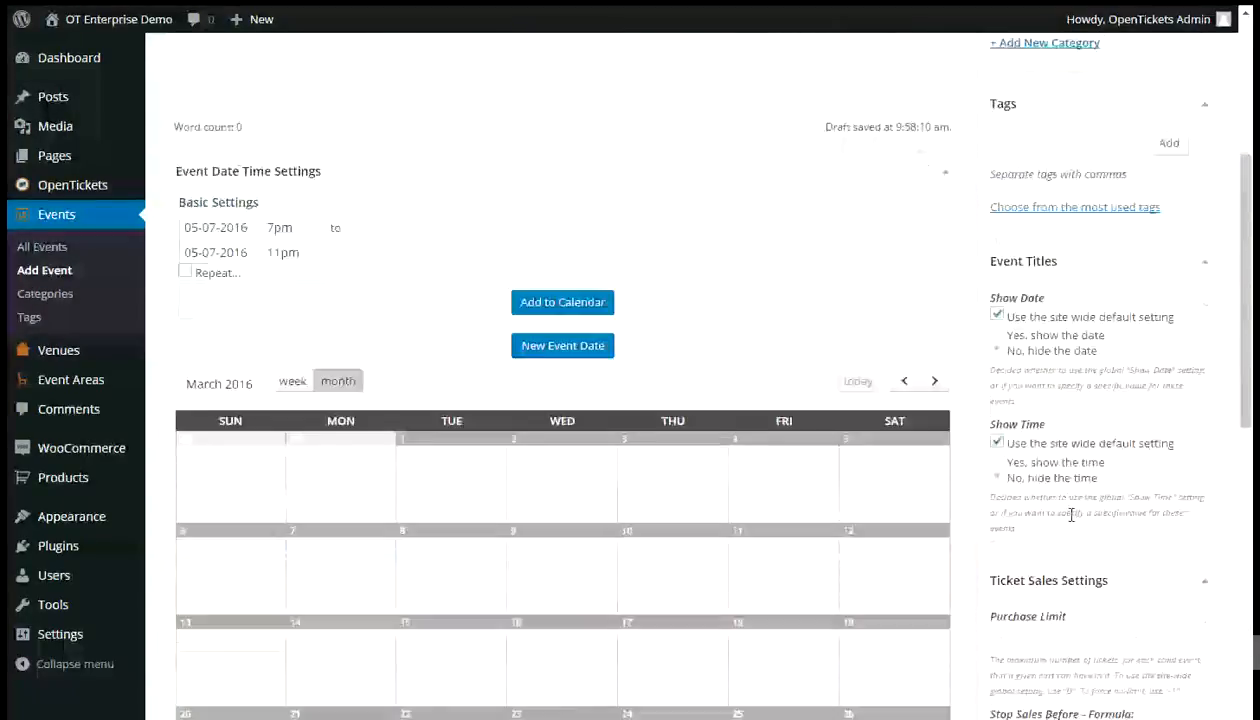
pyautogui.click(1175, 276)
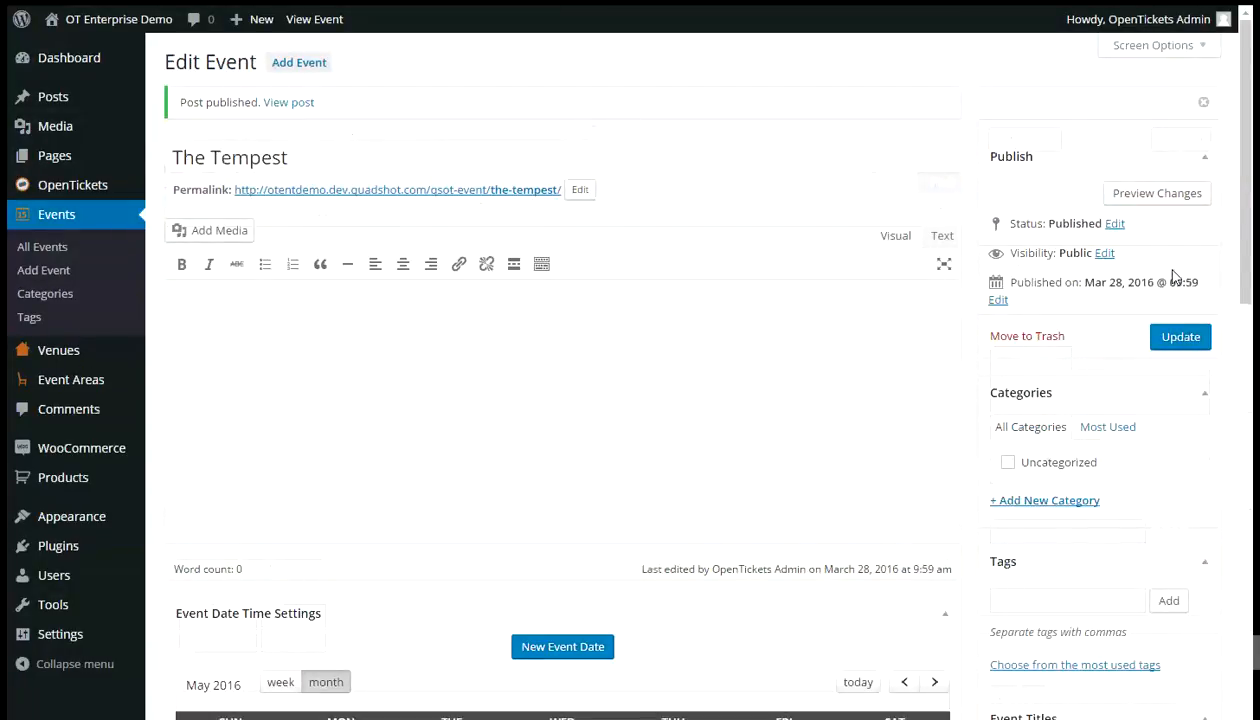
pyautogui.moveTo(21, 19)
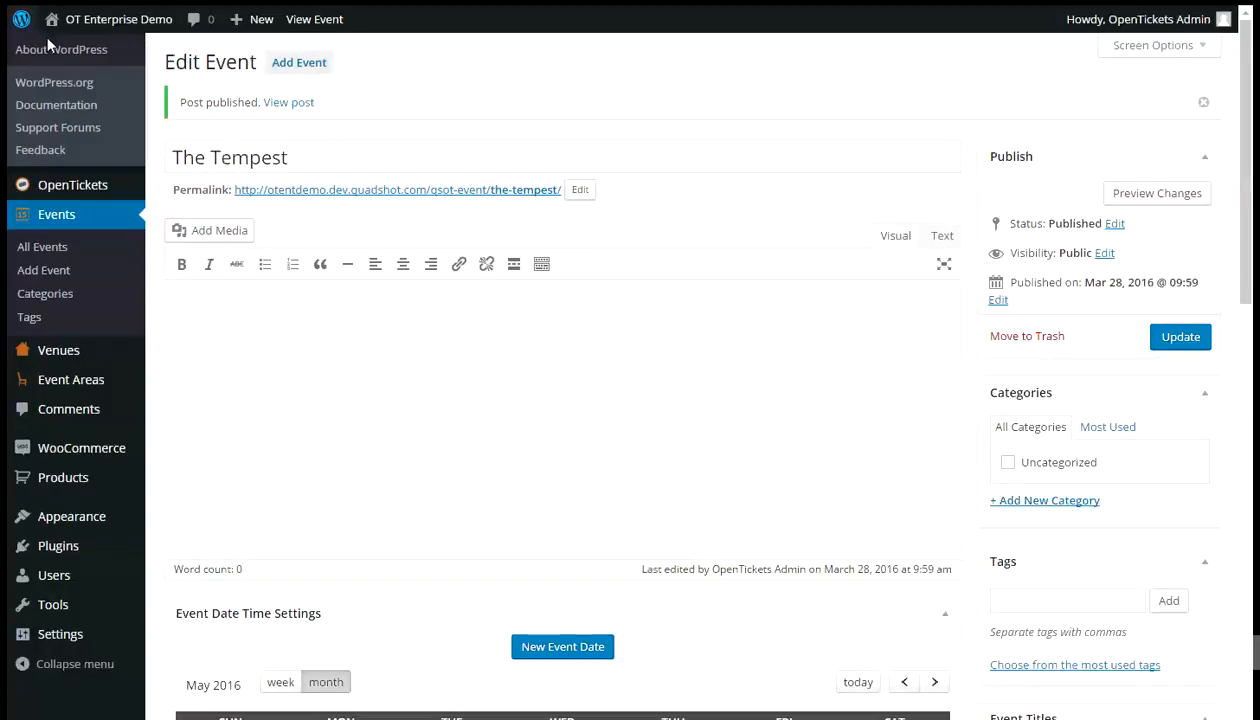
# - Visit the public site and jump its event calendar to May 2016
pyautogui.moveTo(121, 25)
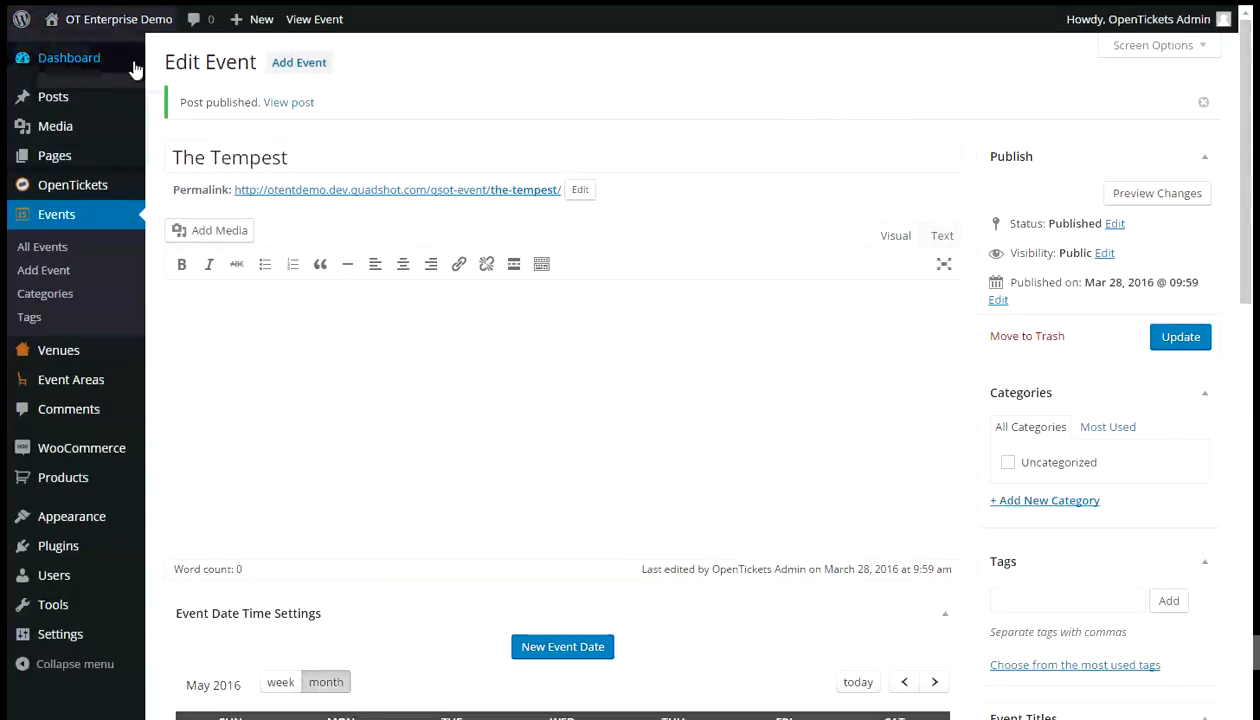
pyautogui.moveTo(88, 60)
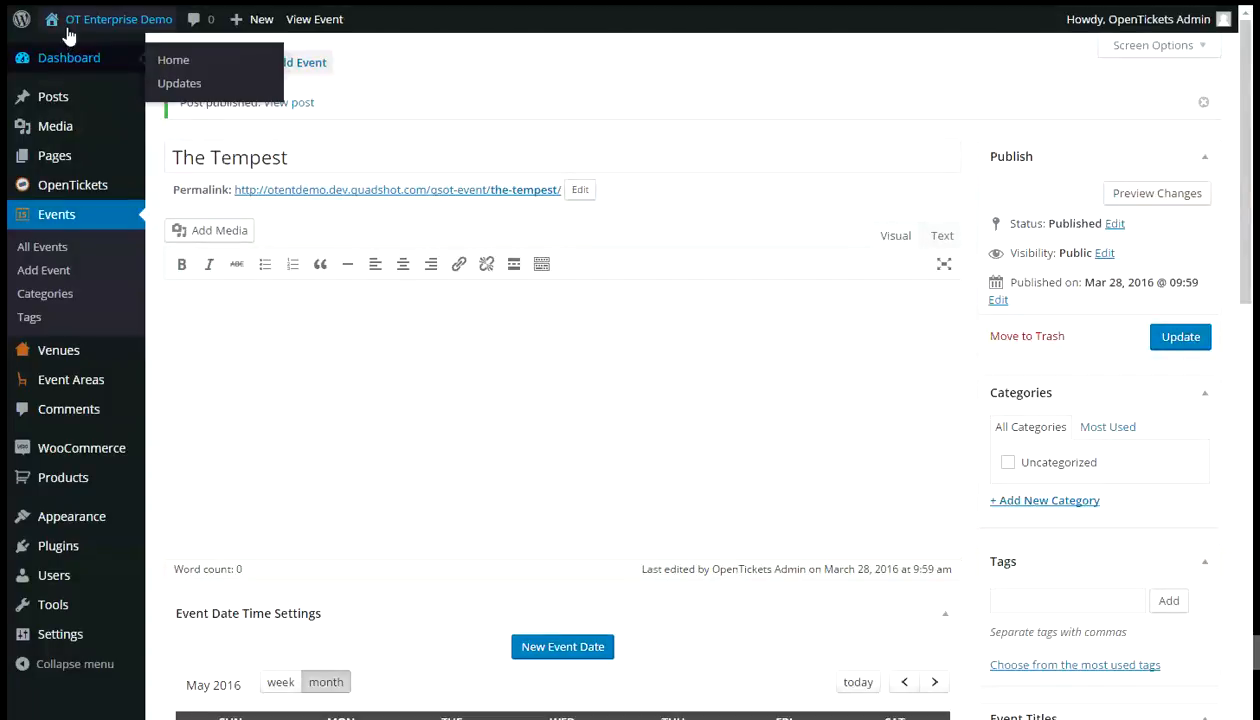
pyautogui.rightClick(70, 24)
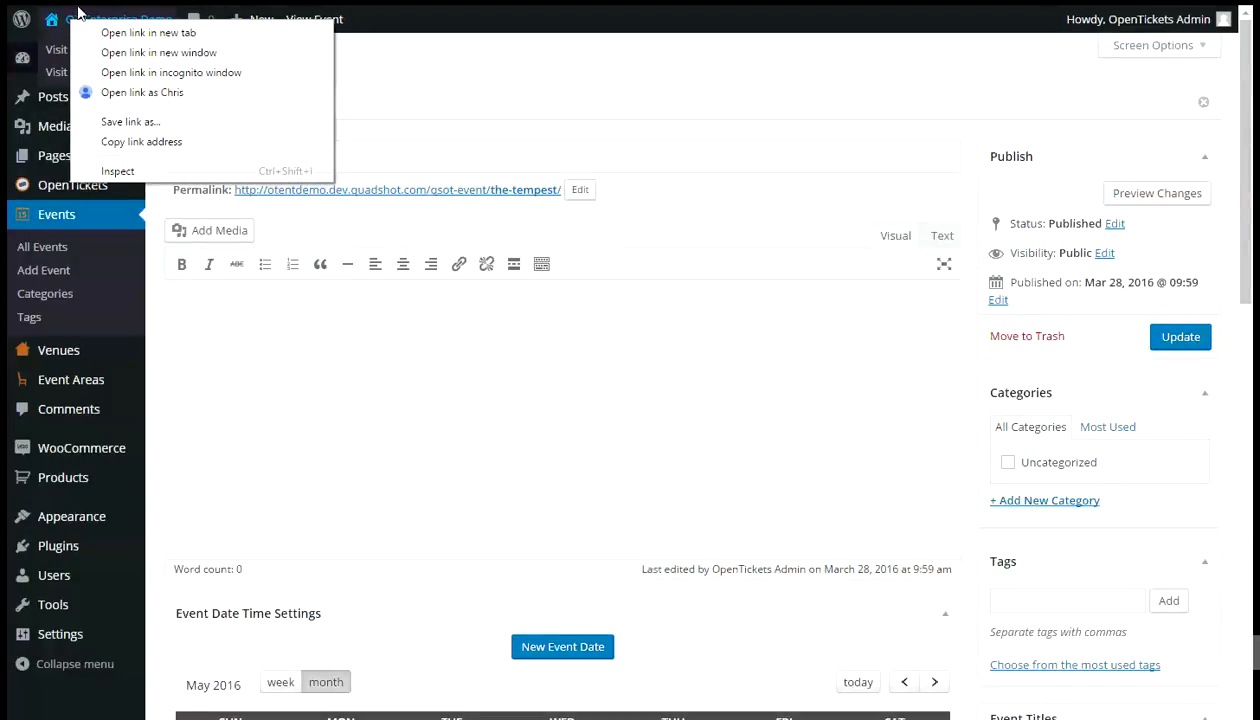
pyautogui.press('Escape')
pyautogui.click(68, 50)
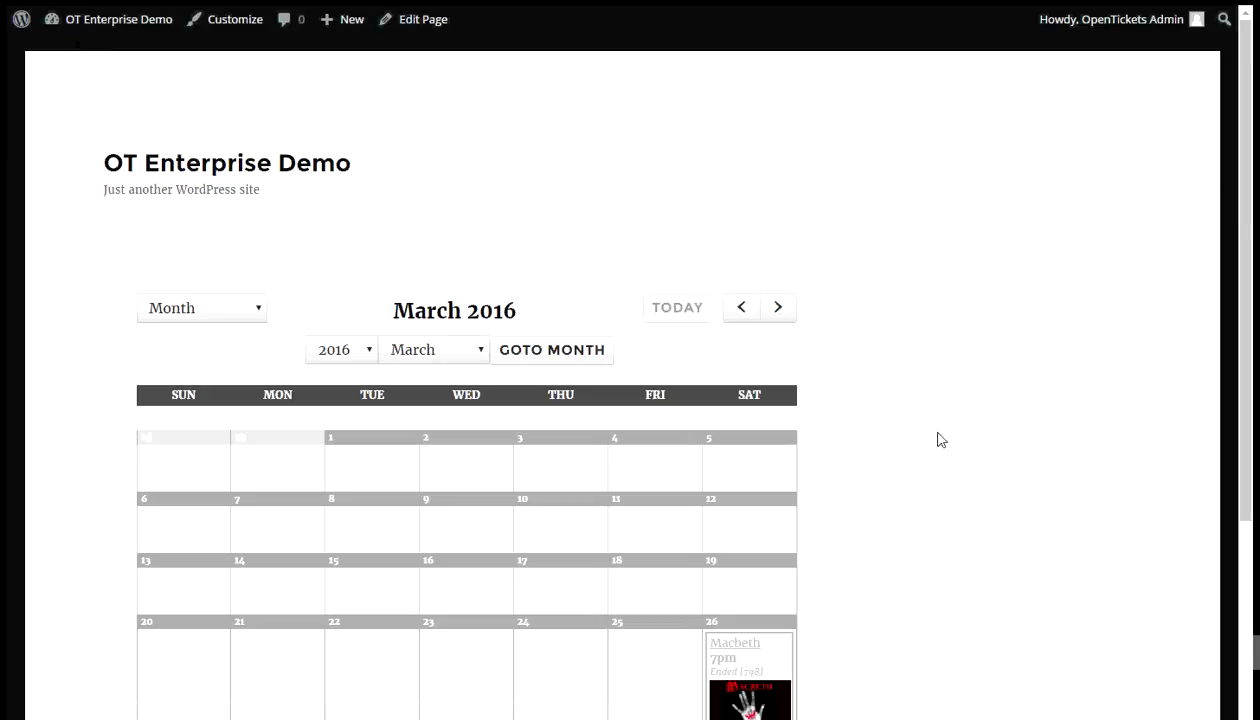
pyautogui.click(484, 355)
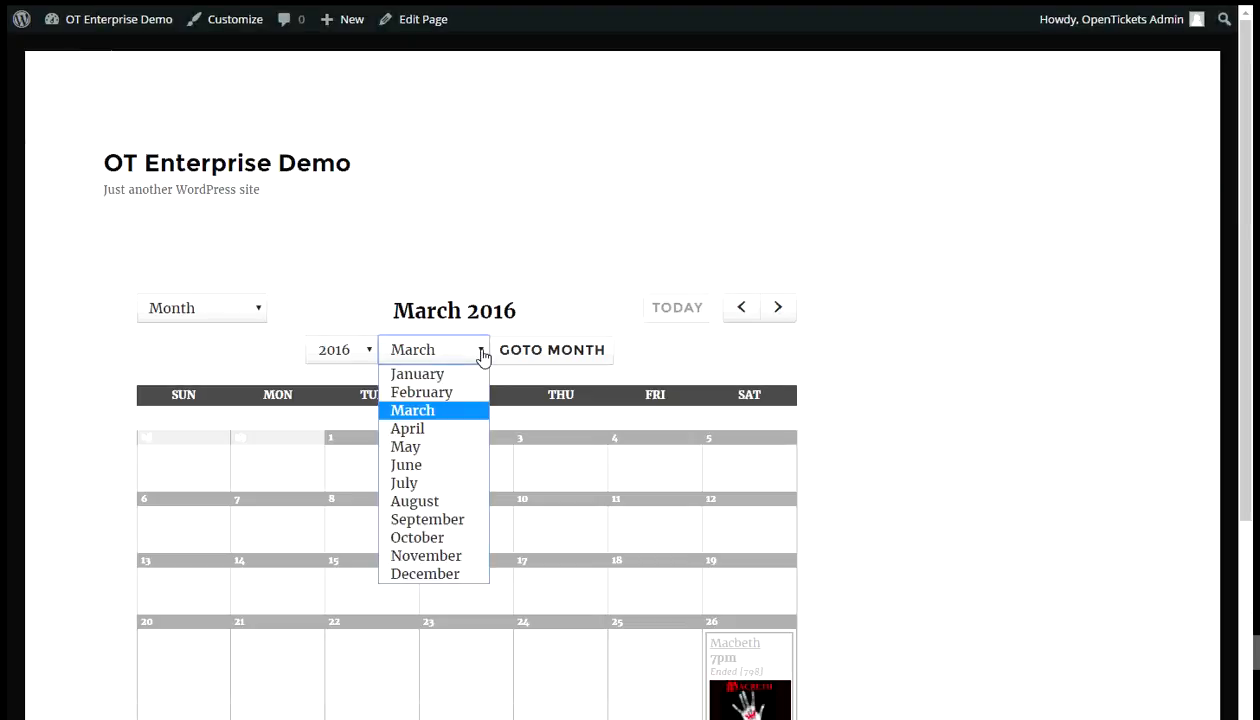
pyautogui.click(440, 449)
pyautogui.click(587, 352)
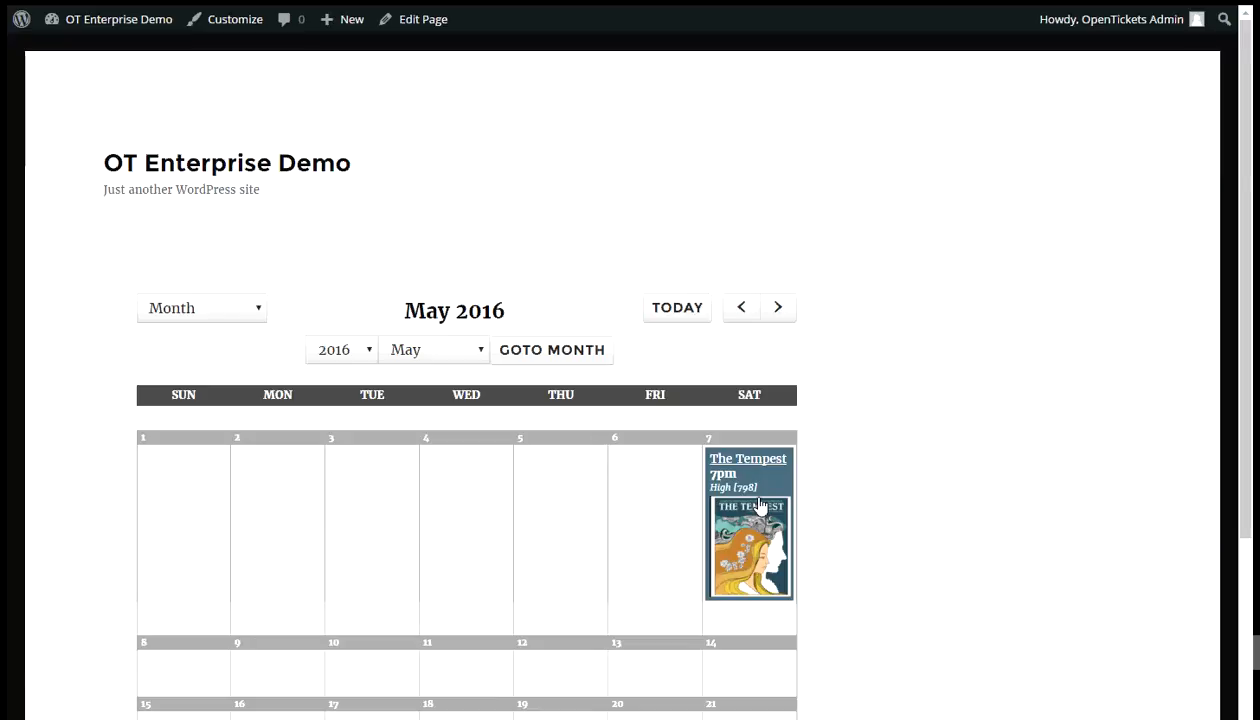
# - Open The Tempest event page and inspect the seat names, statuses and prices on its seating chart
pyautogui.click(760, 507)
pyautogui.scroll(-5, 679, 477)
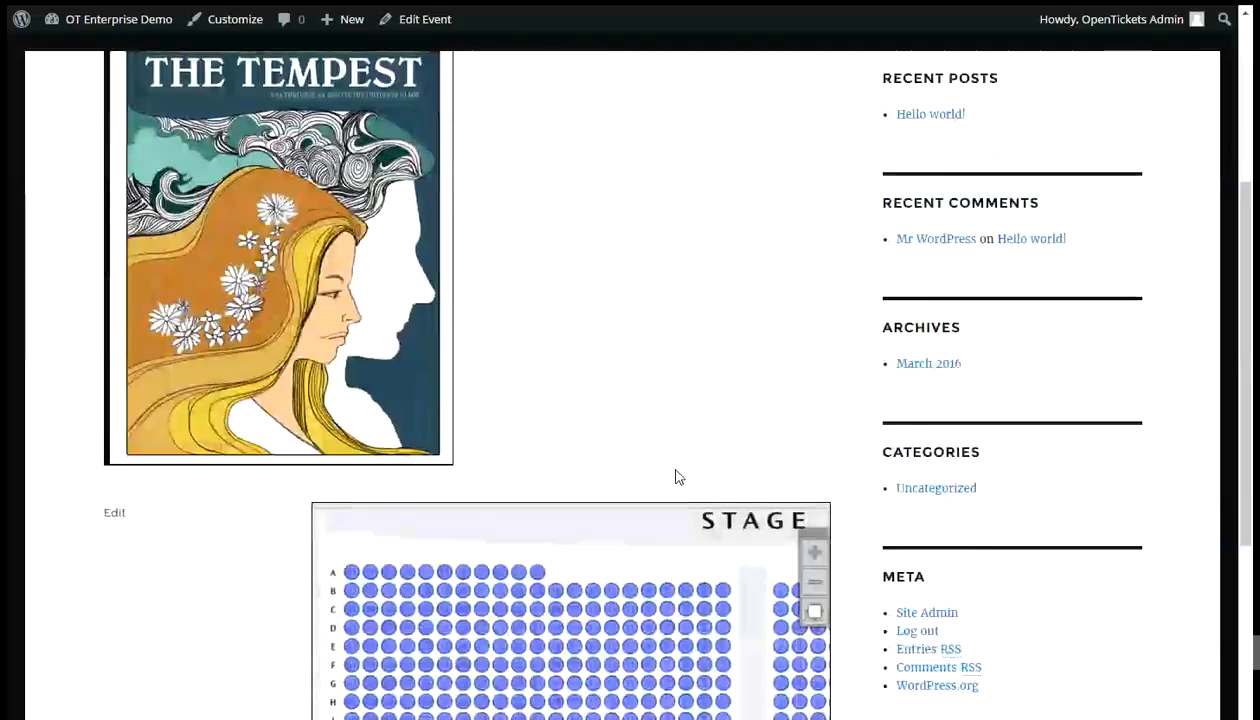
pyautogui.moveTo(709, 580)
pyautogui.scroll(-2, 709, 580)
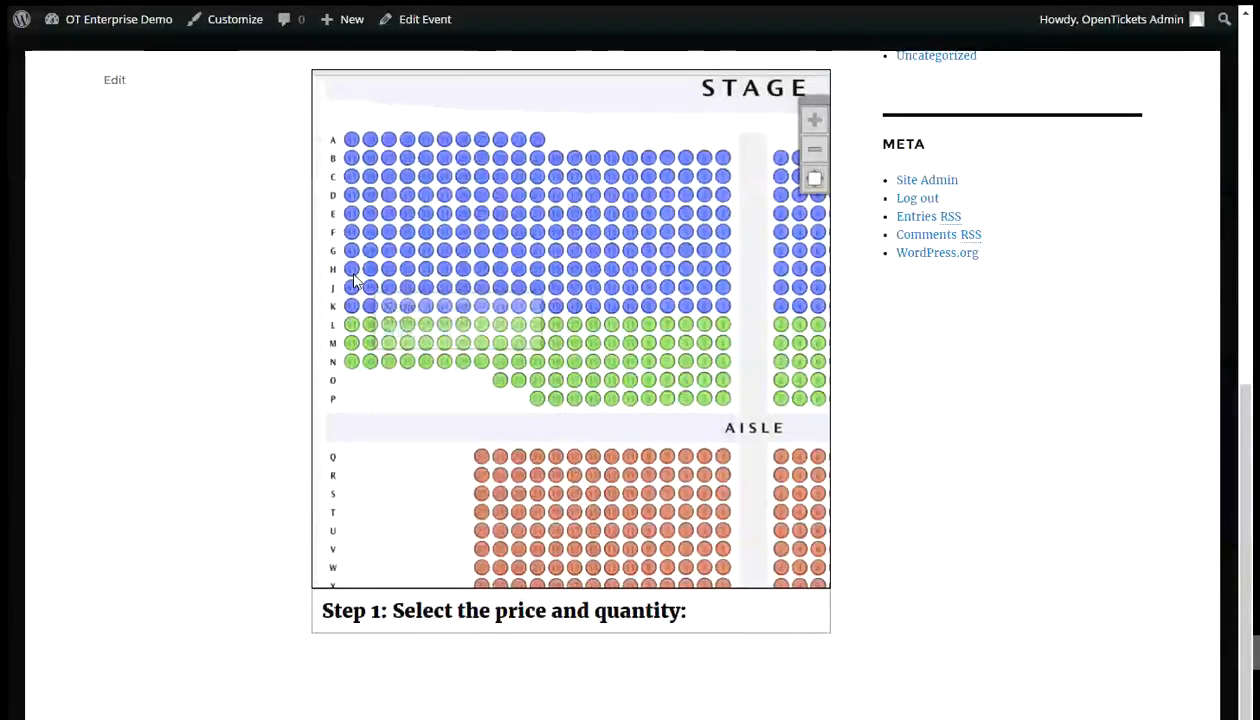
pyautogui.moveTo(354, 272)
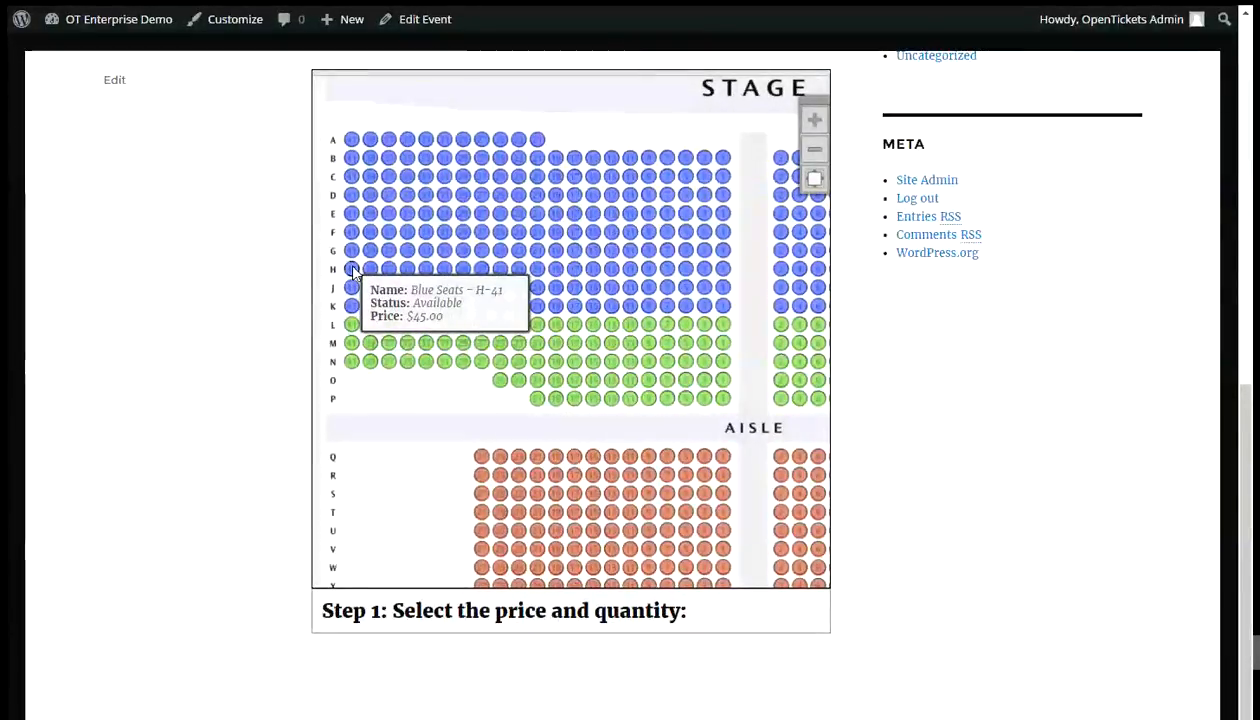
pyautogui.moveTo(426, 273)
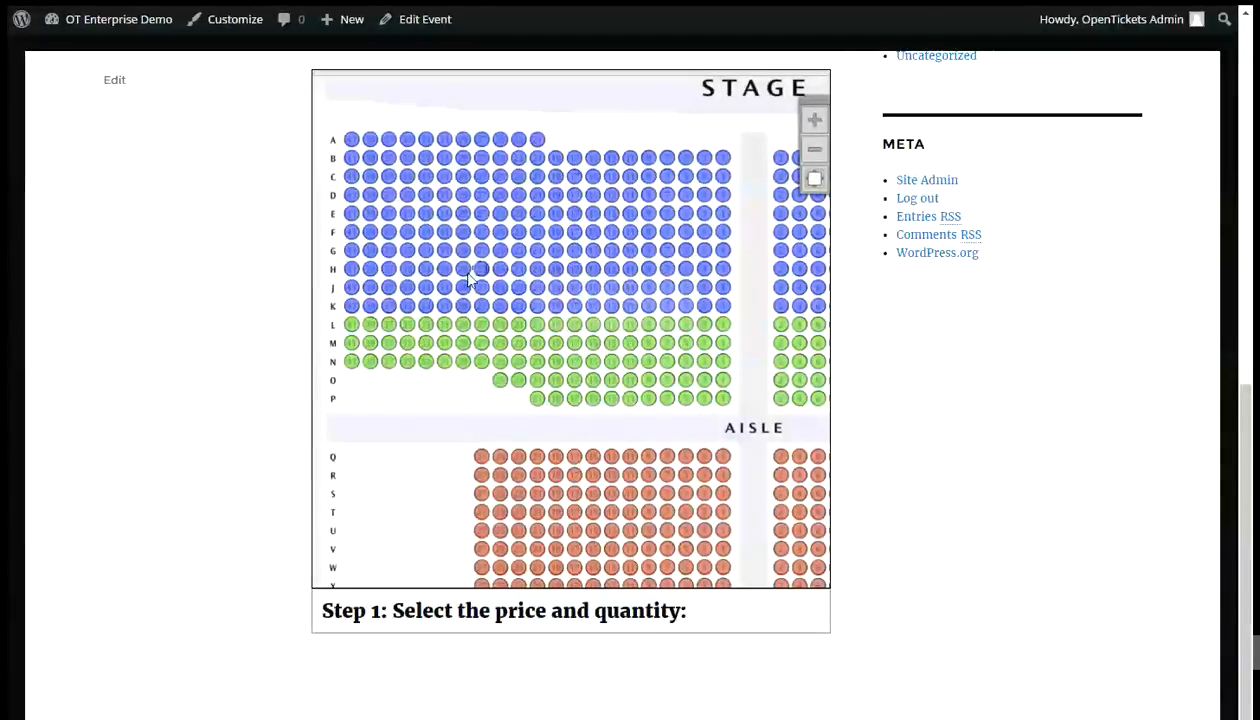
pyautogui.moveTo(351, 310)
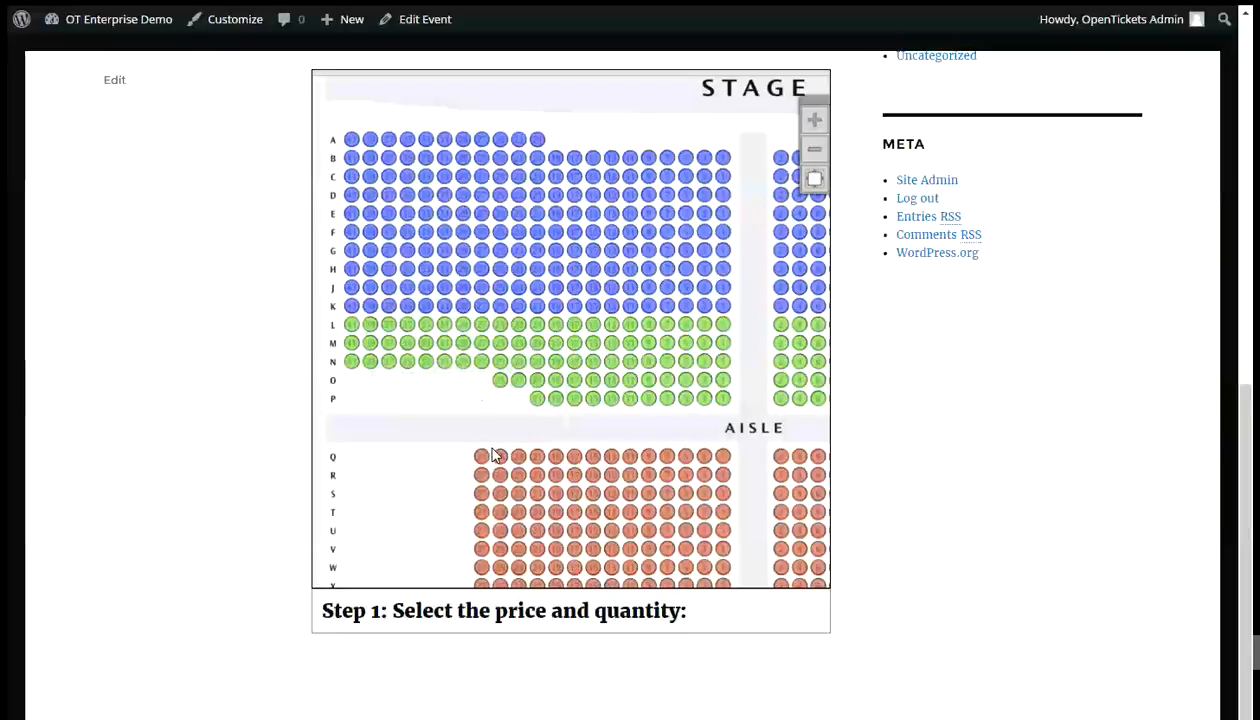
pyautogui.moveTo(484, 460)
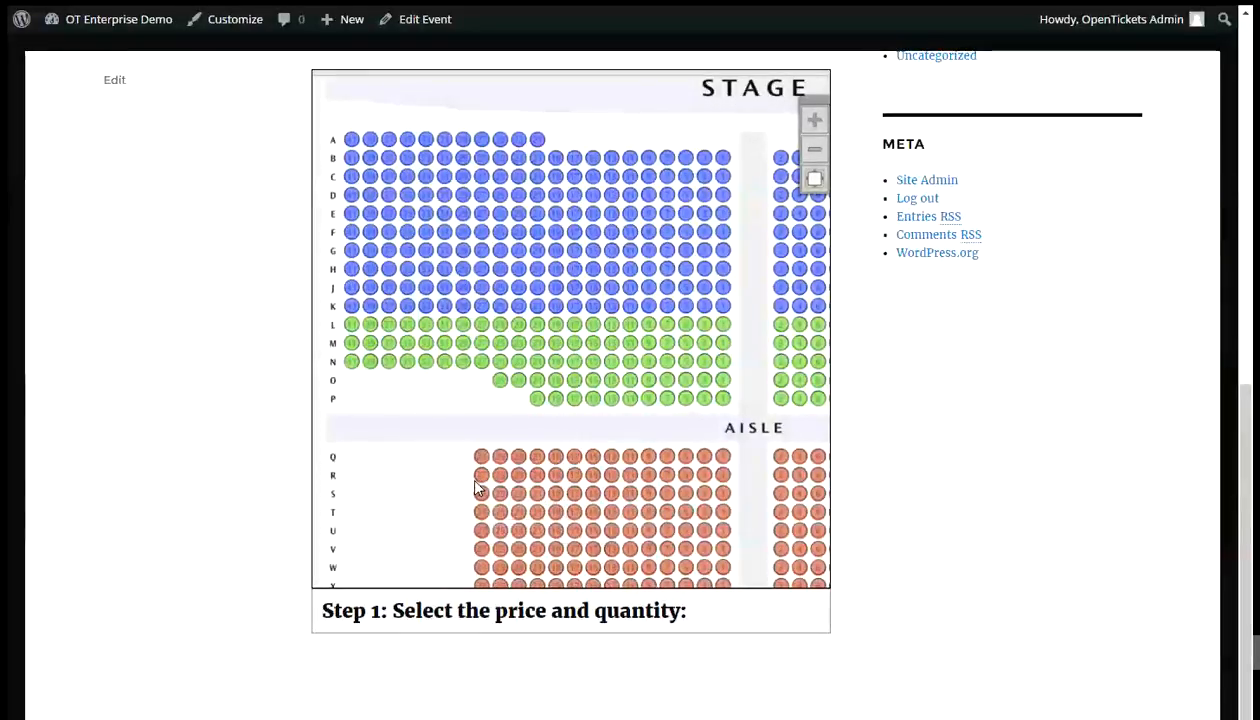
pyautogui.moveTo(482, 497)
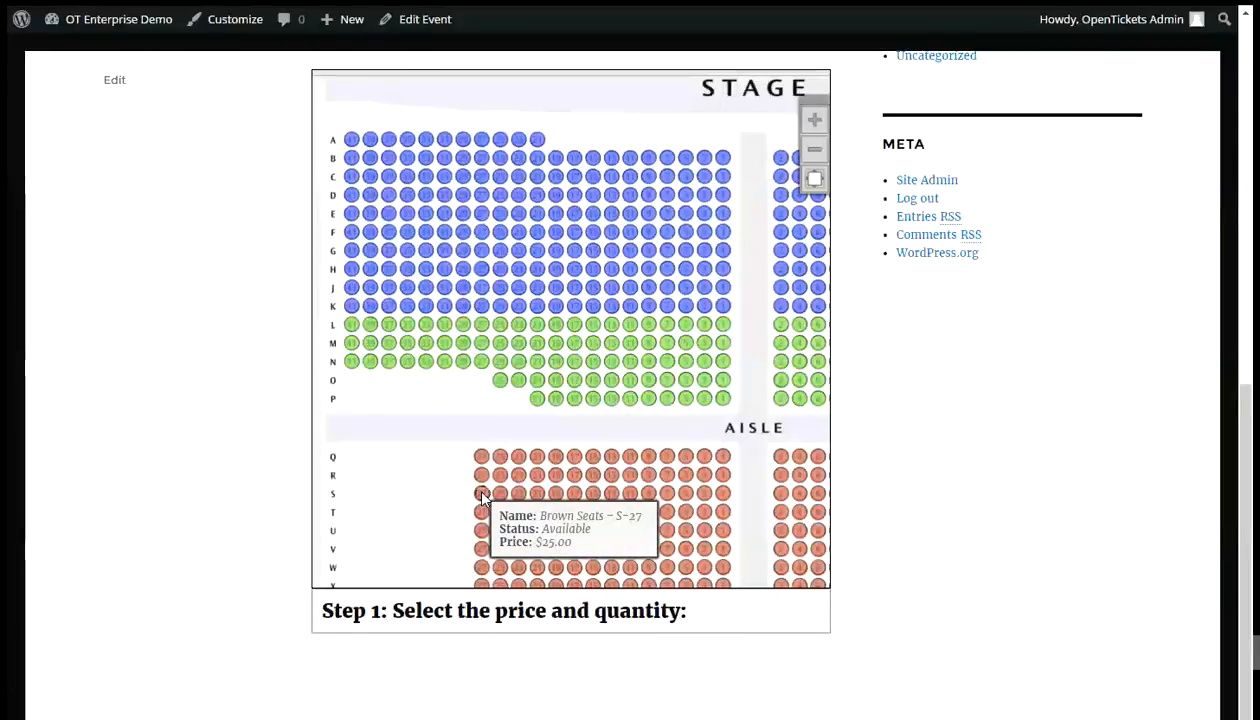